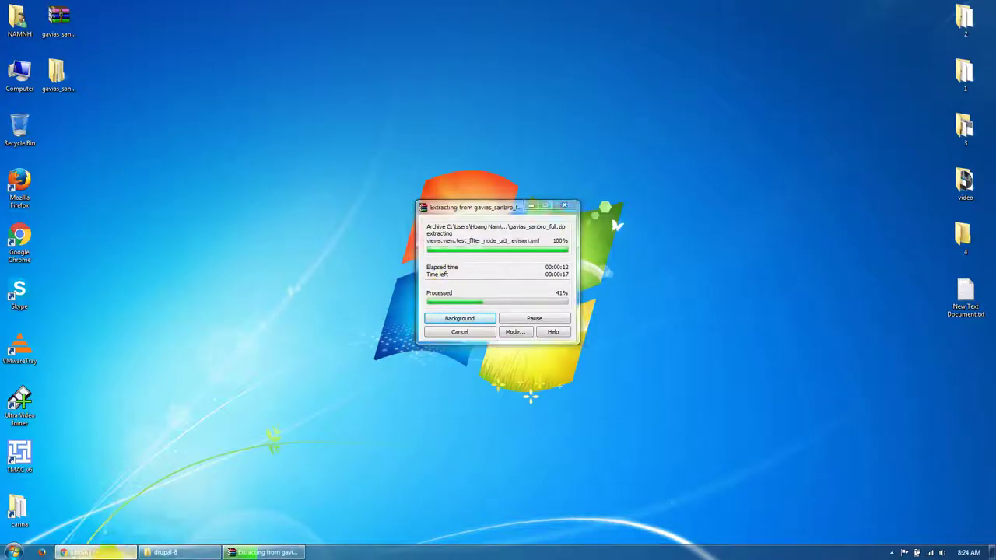
- Switch to Chrome to view the Drupal test site's front page, and return to the desktop
{"action": "left_click", "coordinate": [97, 552]}
{"action": "left_click", "coordinate": [199, 124]}
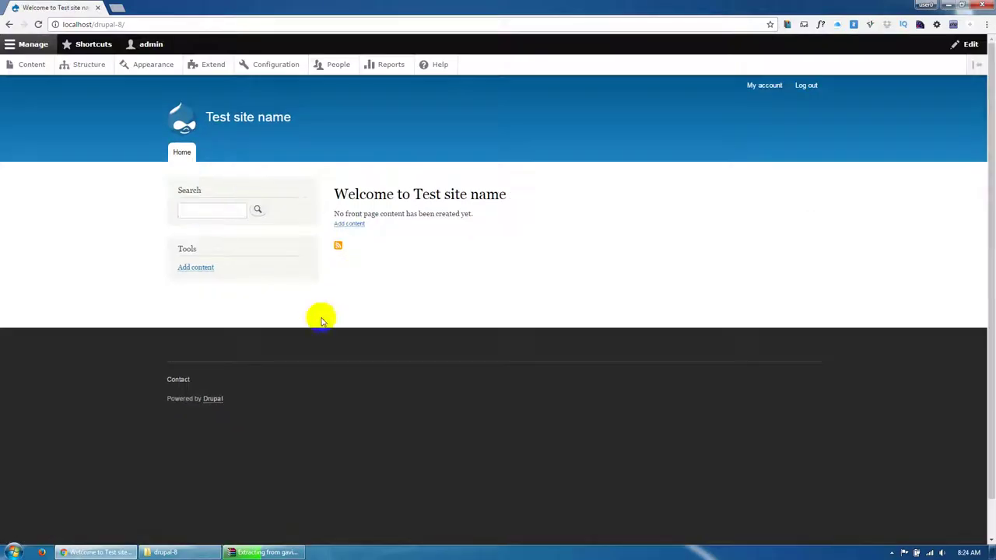
{"action": "left_click", "coordinate": [97, 552]}
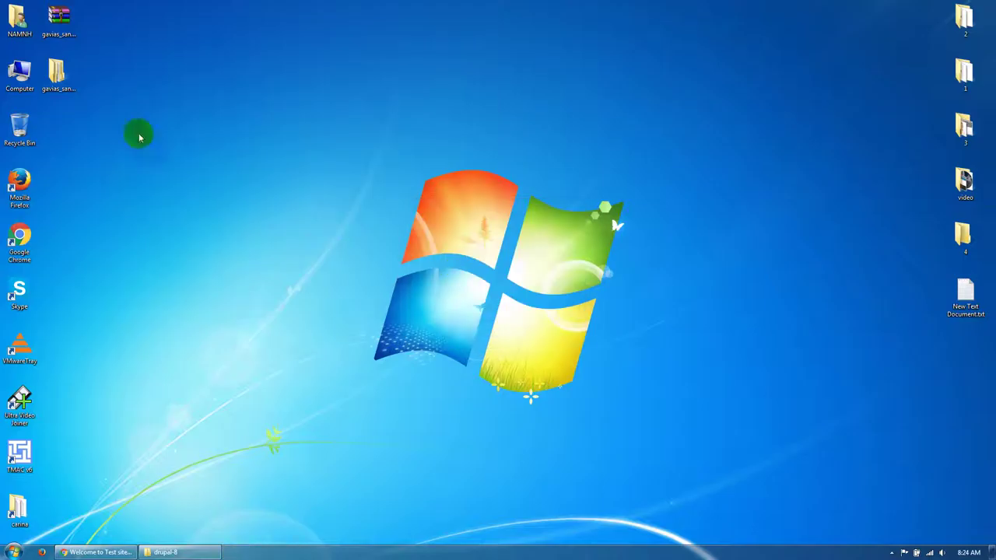
- Open the extracted gavias_sanbro_full folder and examine its archives and the contents of its existing-installation folder
{"action": "double_click", "coordinate": [56, 74]}
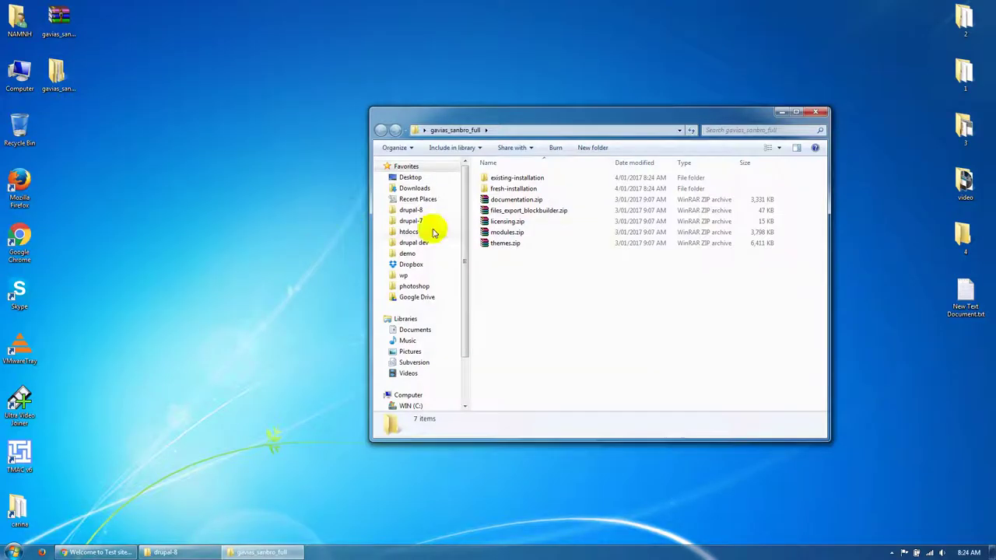
{"action": "left_click", "coordinate": [505, 179]}
{"action": "left_click", "coordinate": [505, 189]}
{"action": "left_click", "coordinate": [509, 200]}
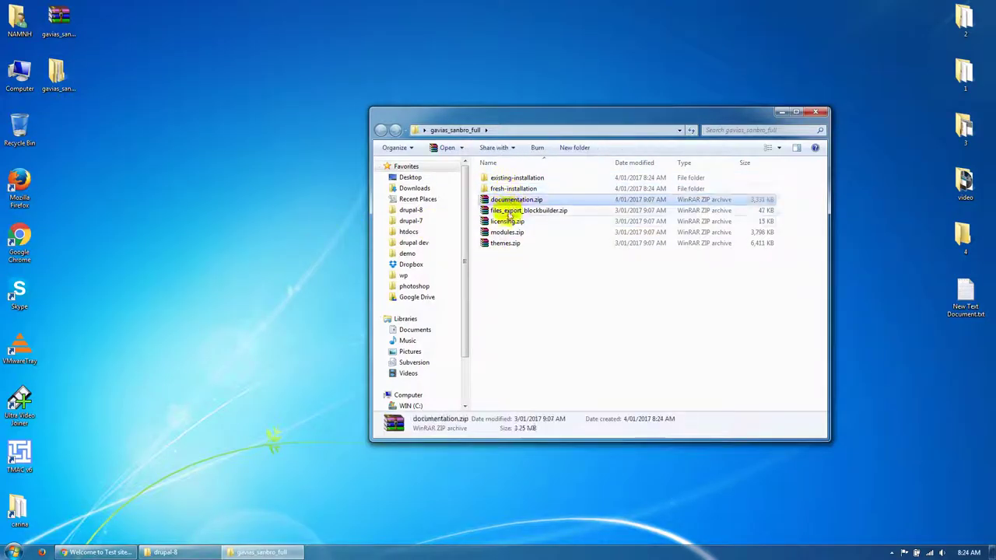
{"action": "left_click", "coordinate": [509, 211]}
{"action": "left_click", "coordinate": [509, 222]}
{"action": "left_click", "coordinate": [509, 232]}
{"action": "left_click", "coordinate": [509, 243]}
{"action": "left_click", "coordinate": [509, 267]}
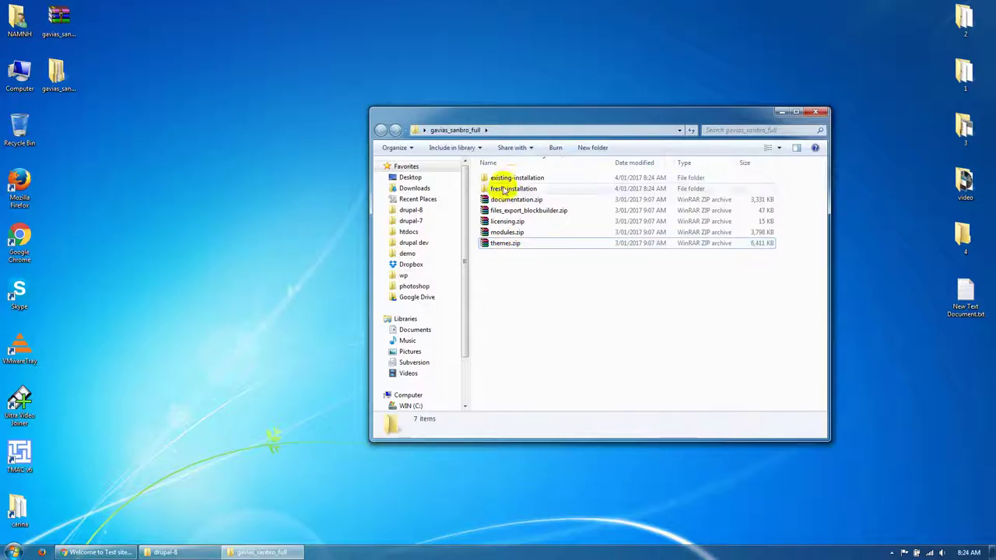
{"action": "double_click", "coordinate": [511, 178]}
{"action": "left_click_drag", "start_coordinate": [518, 222], "coordinate": [504, 176]}
{"action": "left_click", "coordinate": [381, 129]}
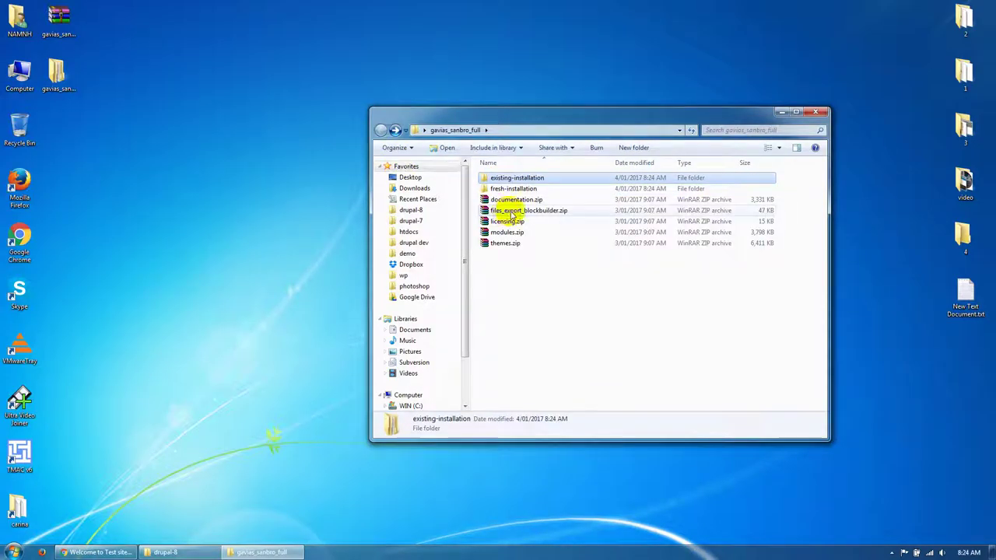
- Extract documentation.zip into its own documentation folder inside gavias_sanbro_full
{"action": "left_click", "coordinate": [509, 211]}
{"action": "left_click", "coordinate": [511, 200]}
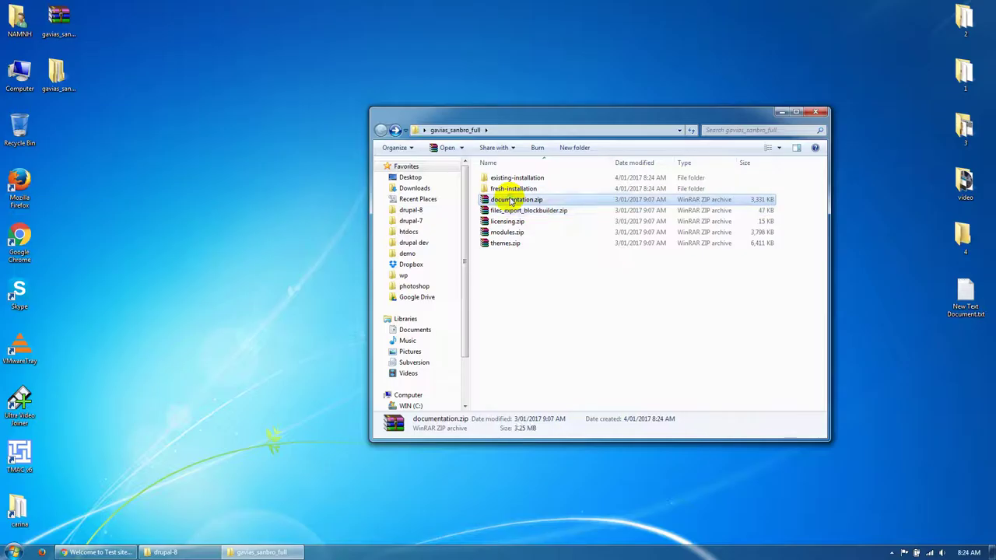
{"action": "right_click", "coordinate": [511, 200]}
{"action": "left_click", "coordinate": [541, 254]}
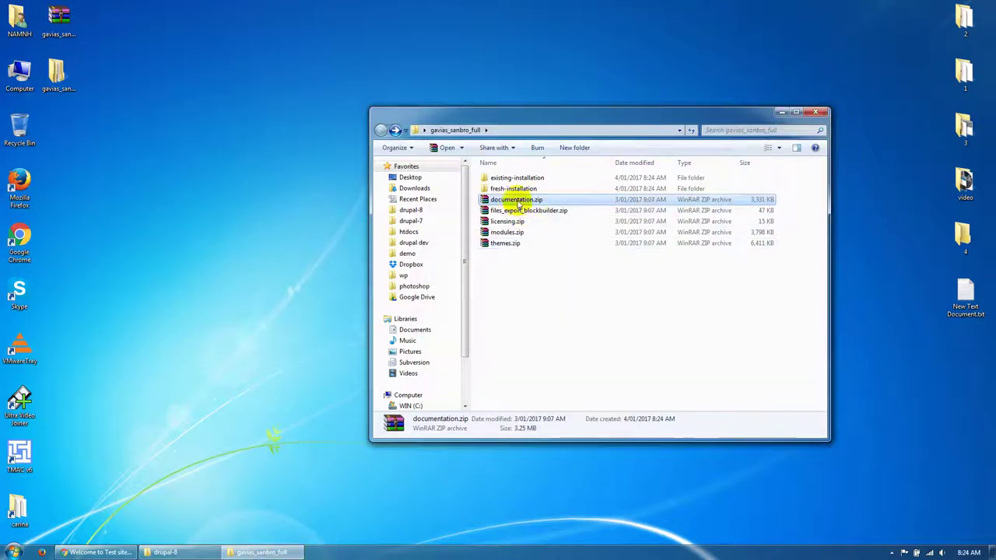
- Copy all module folders from existing-installation's modules folder into drupal-8's modules folder, and arrange the two Explorer windows side by side
{"action": "left_click", "coordinate": [511, 189]}
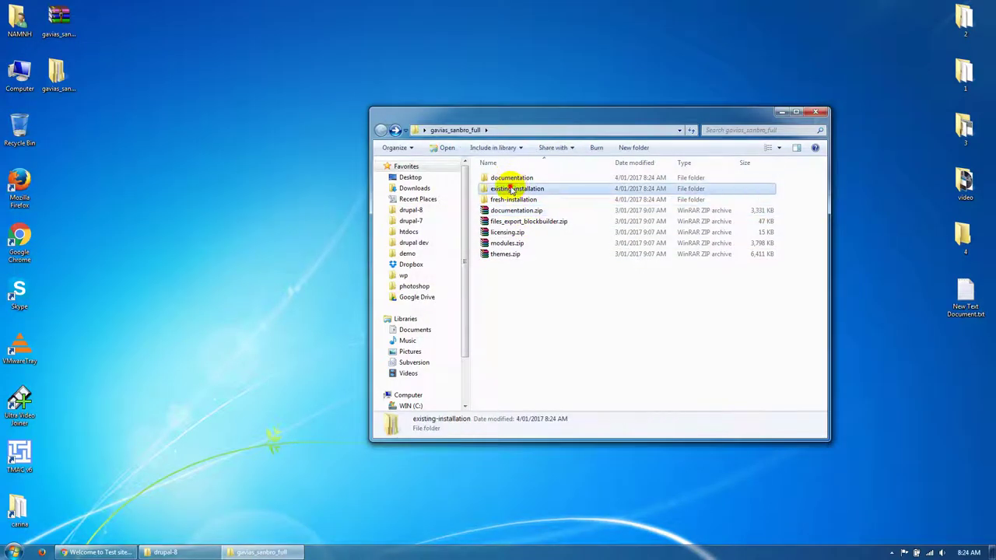
{"action": "double_click", "coordinate": [567, 189]}
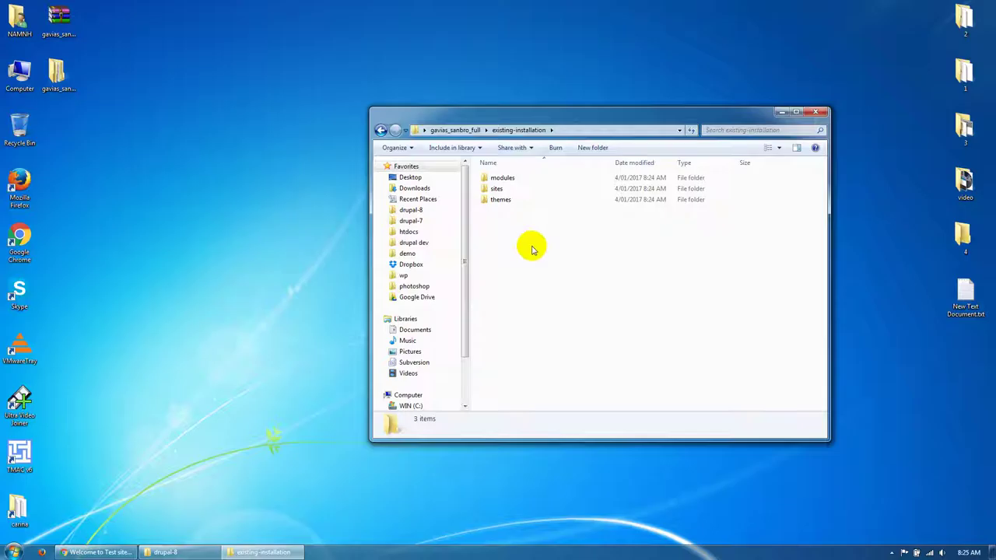
{"action": "double_click", "coordinate": [497, 177]}
{"action": "left_click_drag", "start_coordinate": [528, 380], "coordinate": [507, 173]}
{"action": "left_click", "coordinate": [167, 552]}
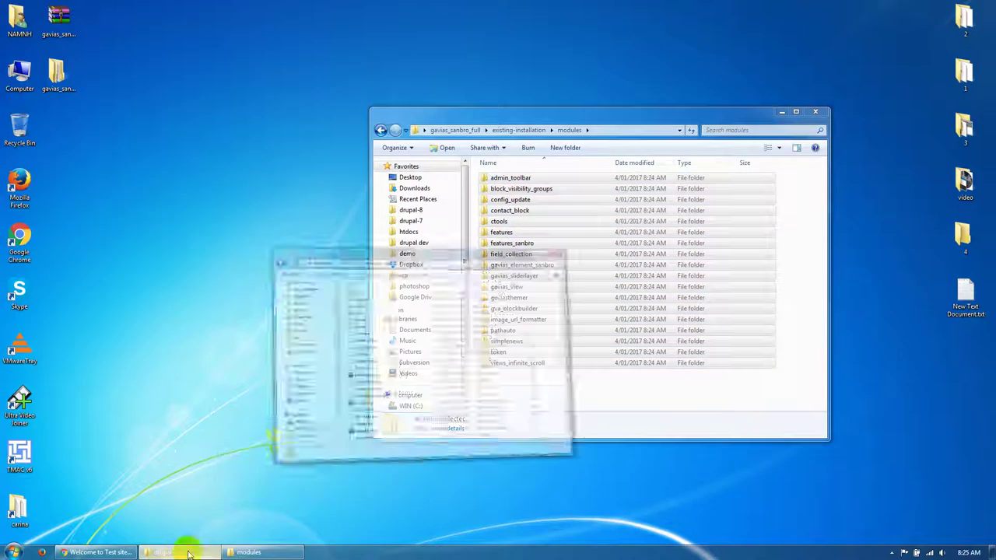
{"action": "double_click", "coordinate": [475, 163]}
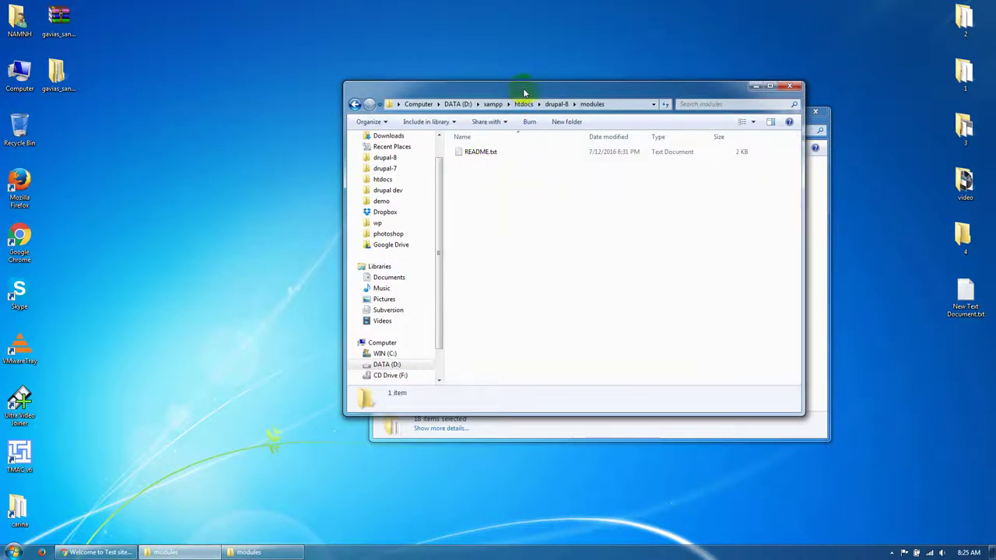
{"action": "key", "text": "ctrl+v"}
{"action": "left_click_drag", "start_coordinate": [524, 93], "coordinate": [754, 81]}
{"action": "left_click_drag", "start_coordinate": [533, 122], "coordinate": [231, 117]}
- Copy the default folder from existing-installation's sites folder into drupal-8's sites folder, merging it with the existing one
{"action": "left_click", "coordinate": [73, 129]}
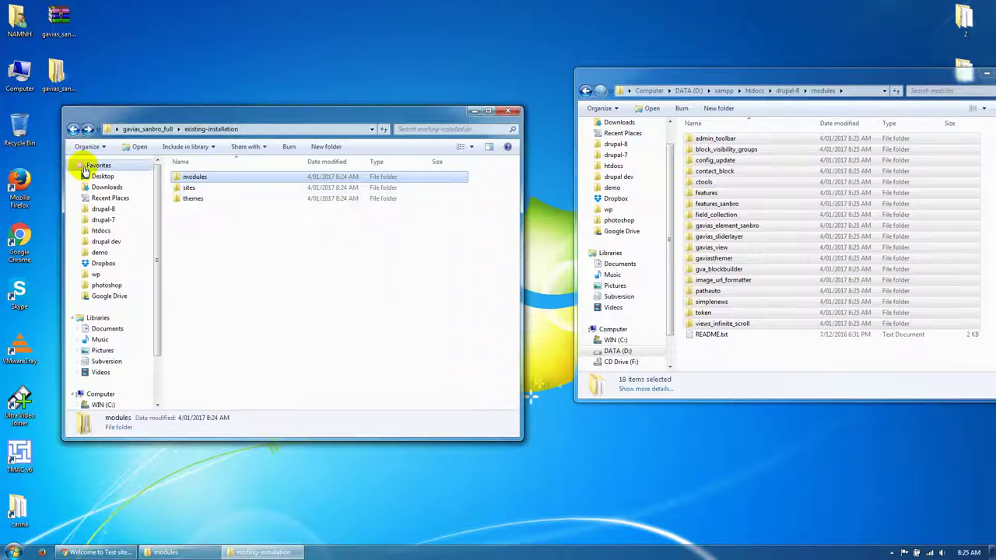
{"action": "double_click", "coordinate": [191, 189]}
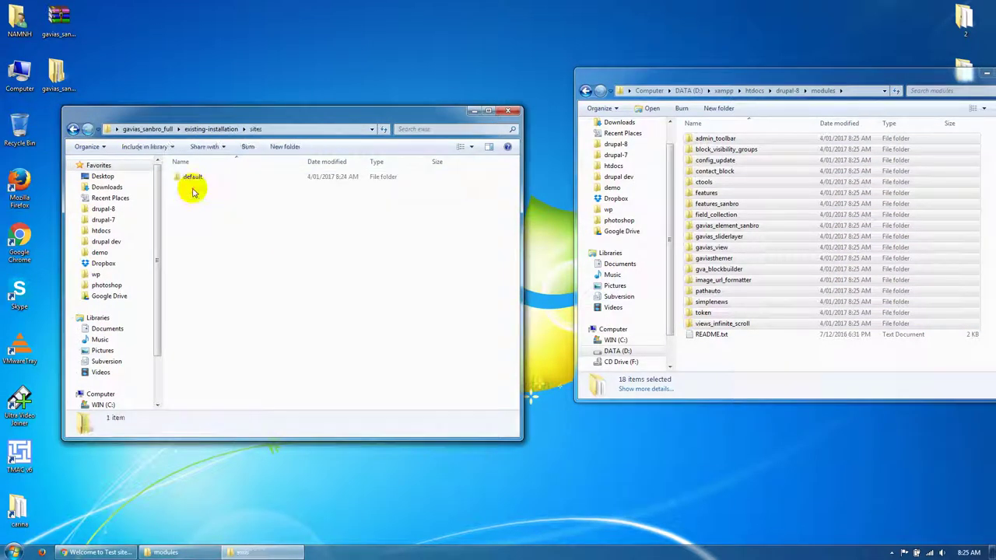
{"action": "left_click", "coordinate": [195, 178]}
{"action": "left_click", "coordinate": [787, 90]}
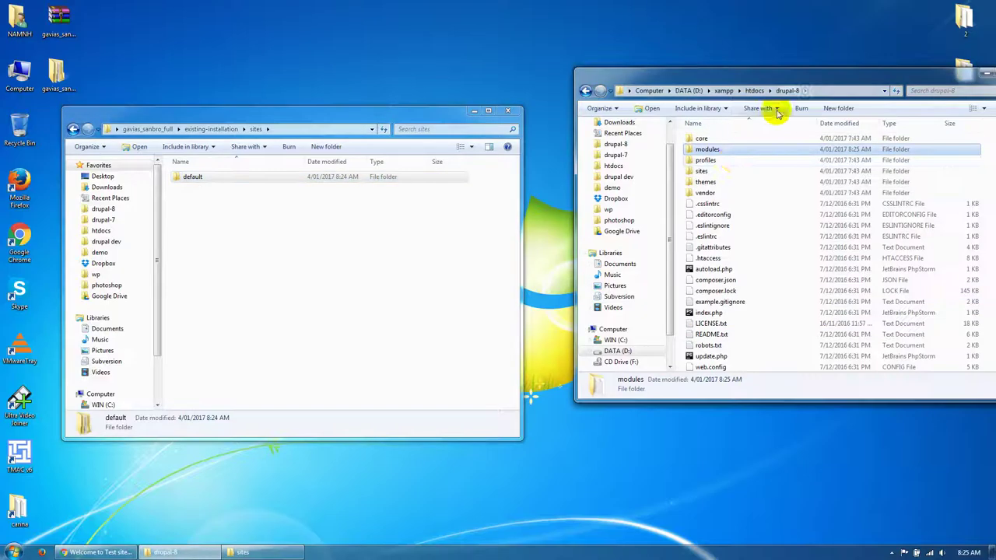
{"action": "double_click", "coordinate": [702, 170]}
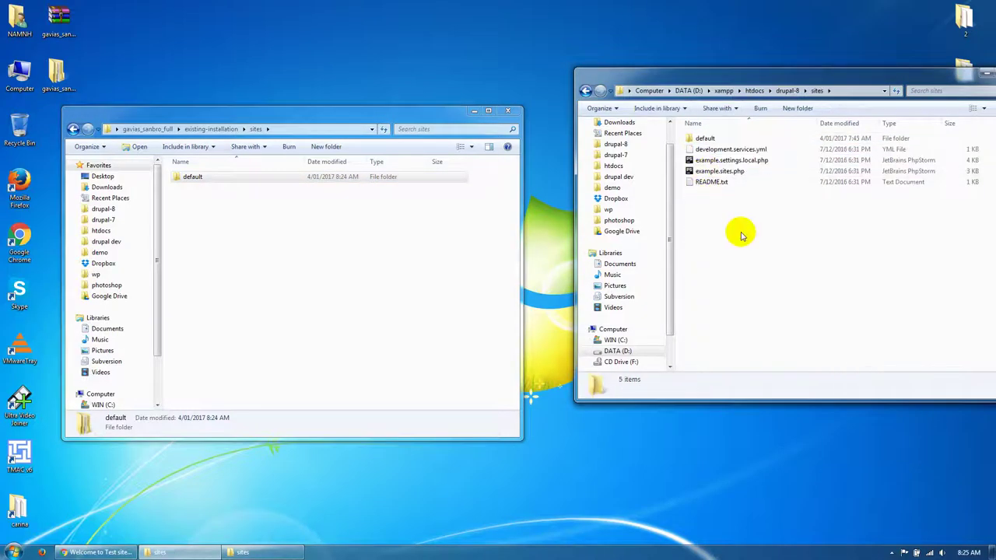
{"action": "key", "text": "ctrl+v"}
{"action": "left_click", "coordinate": [533, 380]}
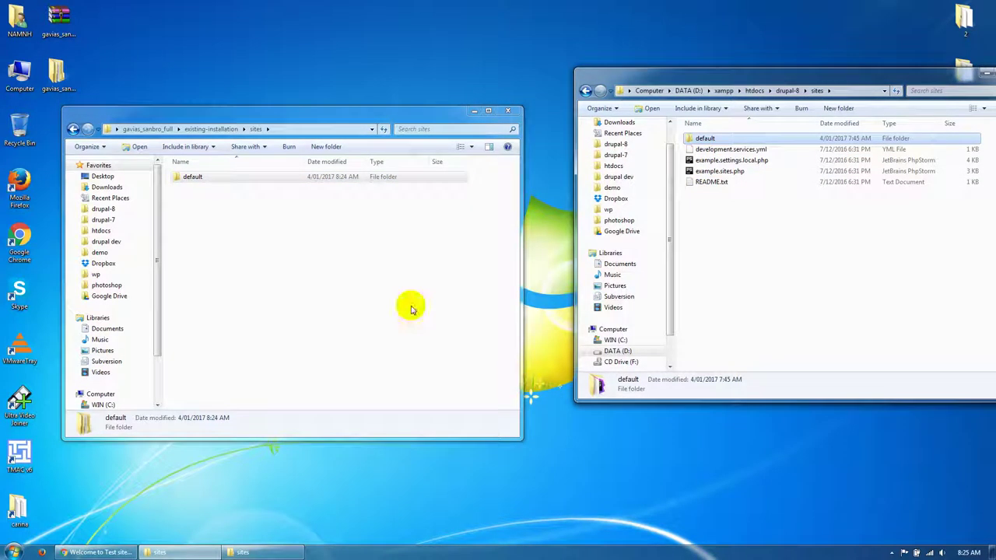
- Check the contents of the merged files folder under drupal-8's sites/default
{"action": "double_click", "coordinate": [692, 138]}
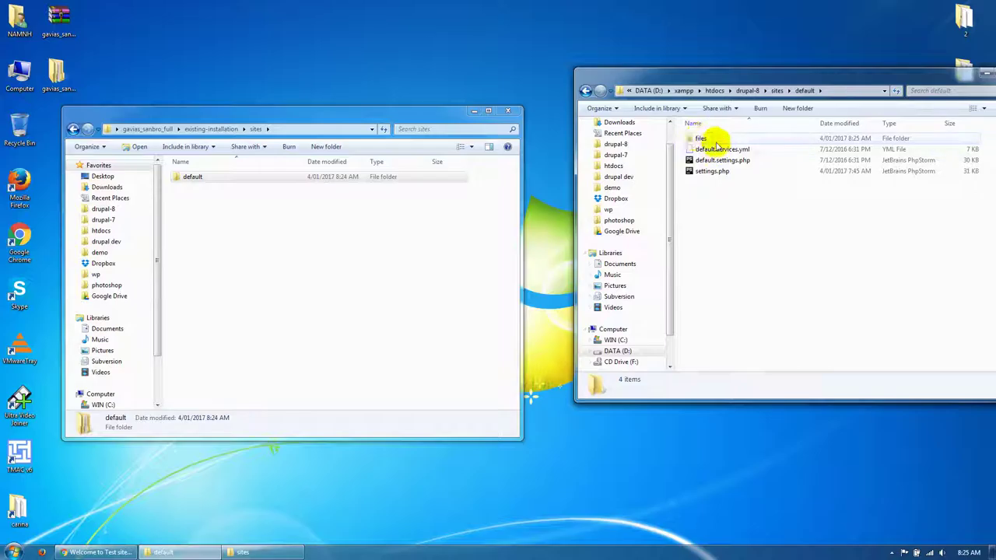
{"action": "double_click", "coordinate": [698, 138]}
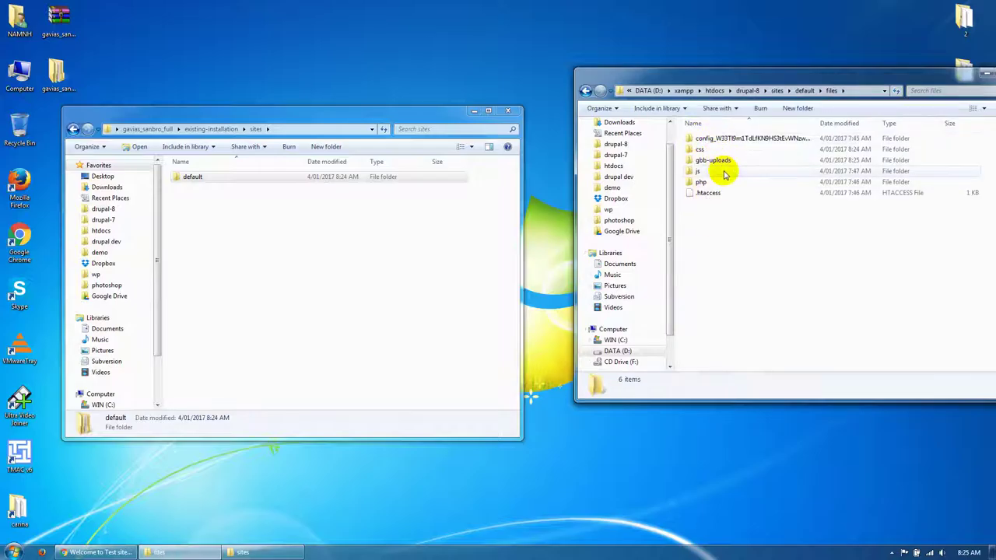
{"action": "left_click", "coordinate": [586, 90]}
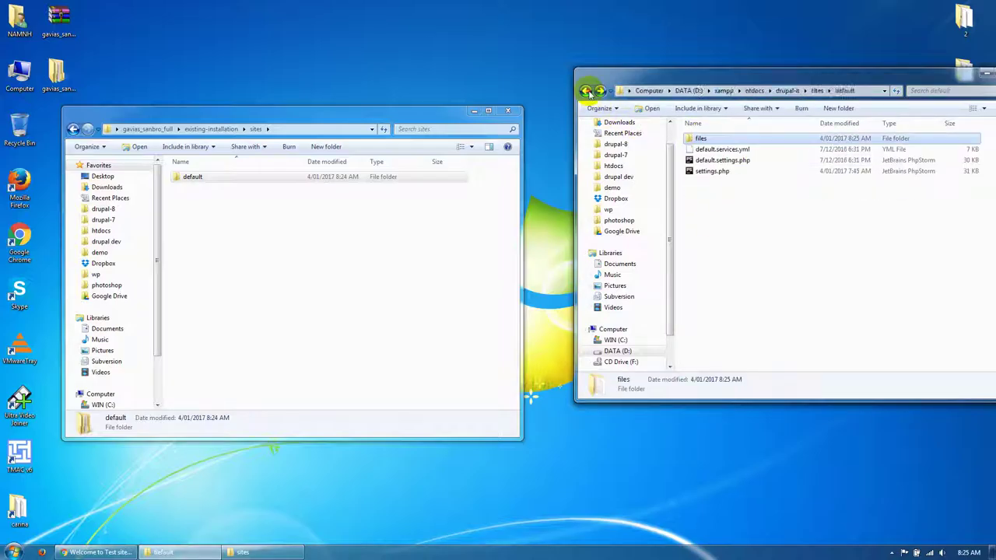
{"action": "left_click", "coordinate": [585, 90]}
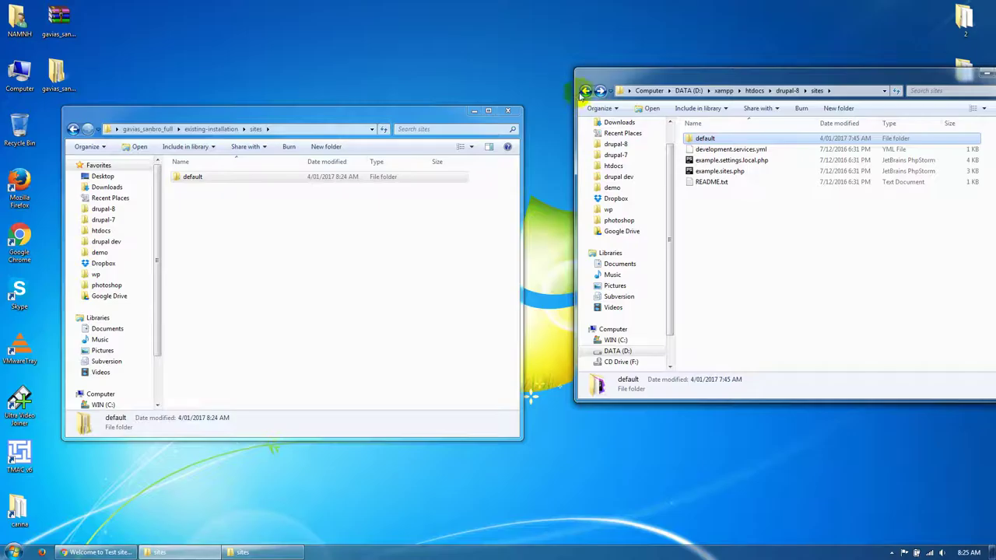
- Copy the gavias_sanbro theme folder from existing-installation's themes folder into drupal-8's themes folder
{"action": "left_click", "coordinate": [586, 90]}
{"action": "left_click", "coordinate": [73, 129]}
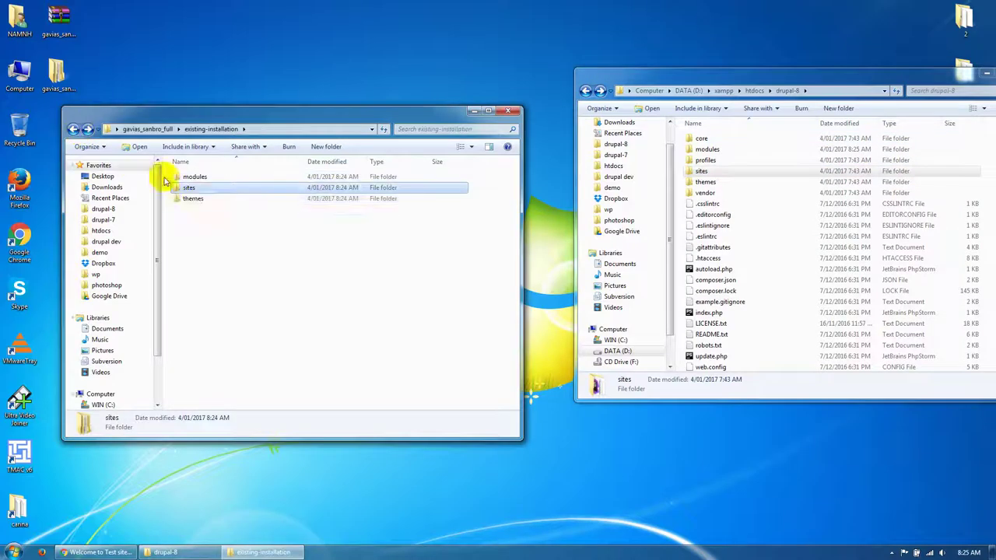
{"action": "double_click", "coordinate": [190, 199]}
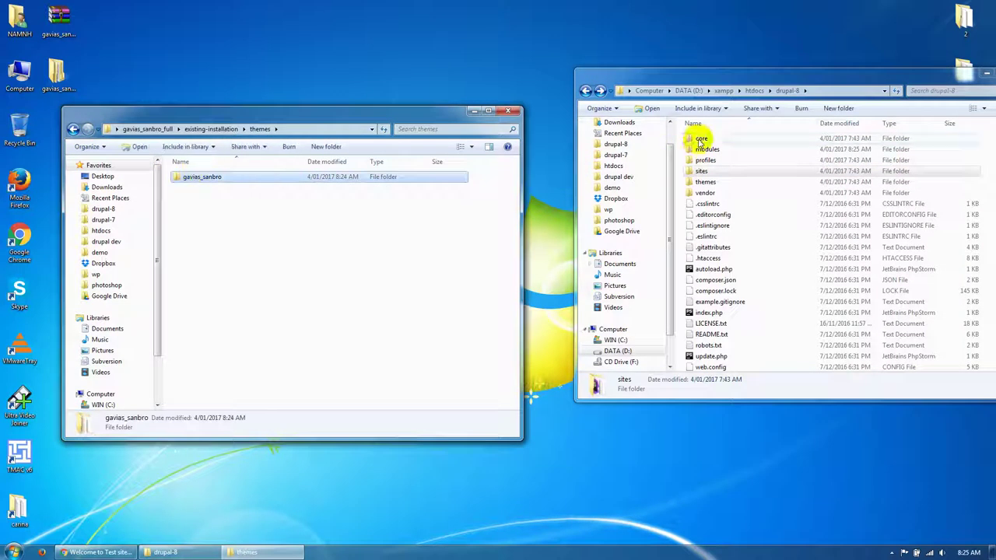
{"action": "double_click", "coordinate": [710, 181]}
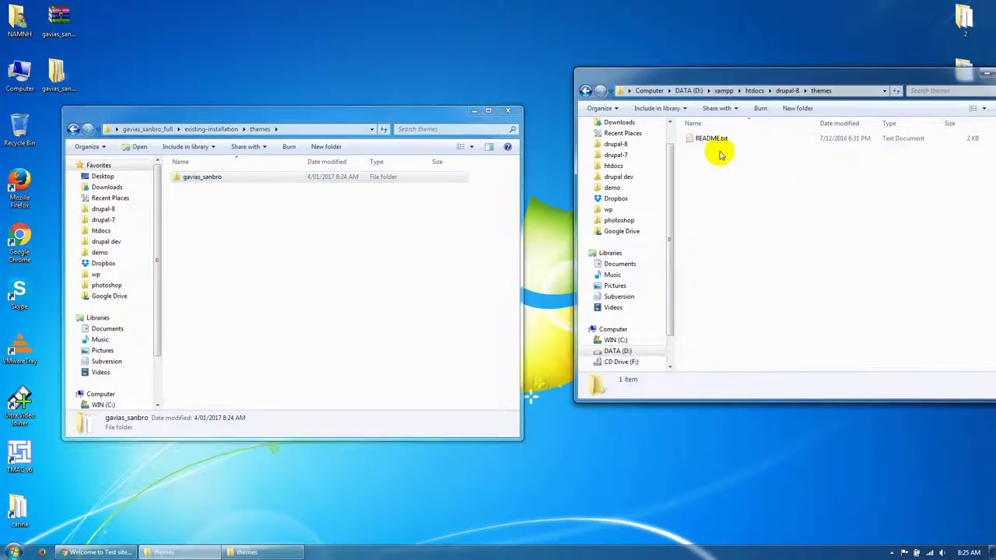
{"action": "key", "text": "ctrl+v"}
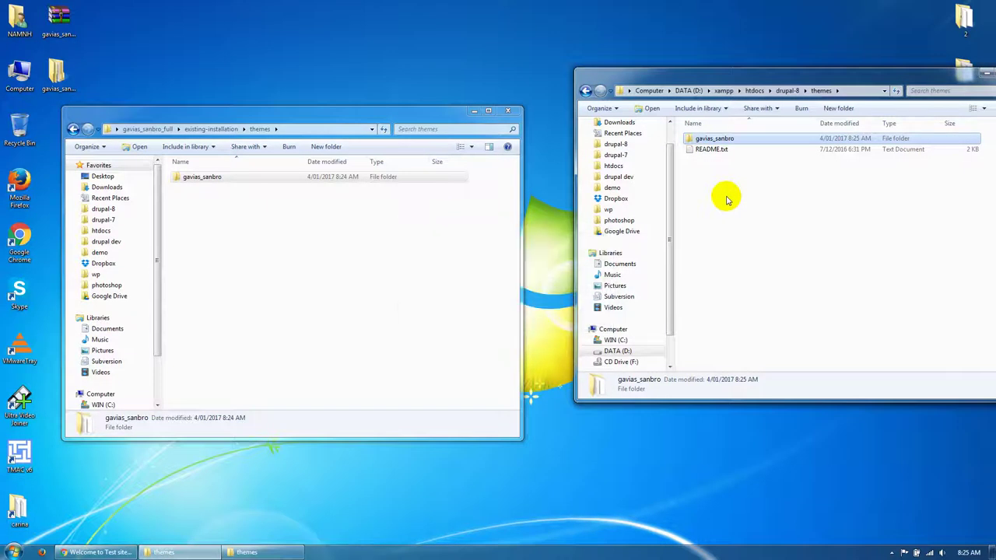
{"action": "left_click", "coordinate": [733, 210]}
- Switch to the Drupal site in Chrome and install the Gavias SanBro theme as the default theme
{"action": "left_click", "coordinate": [129, 547]}
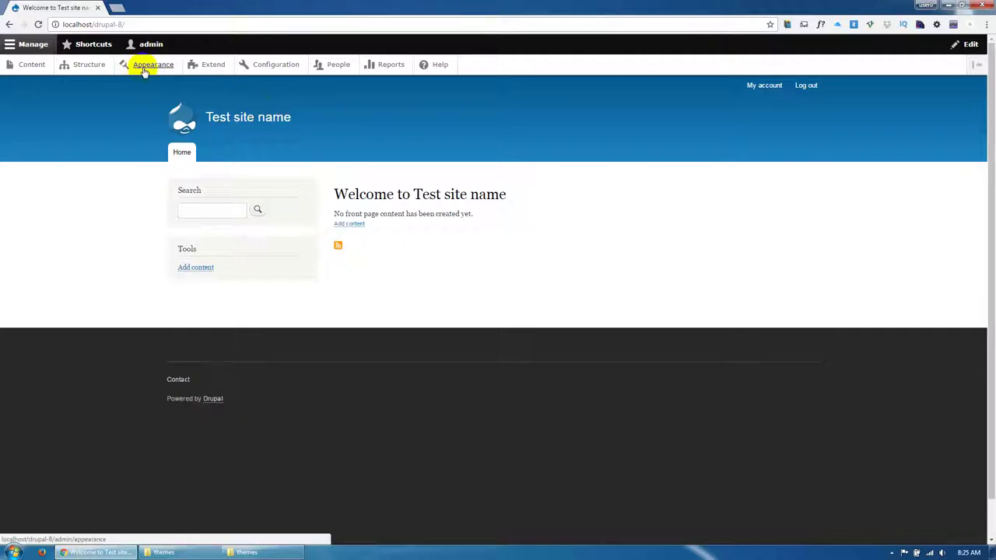
{"action": "left_click", "coordinate": [141, 66]}
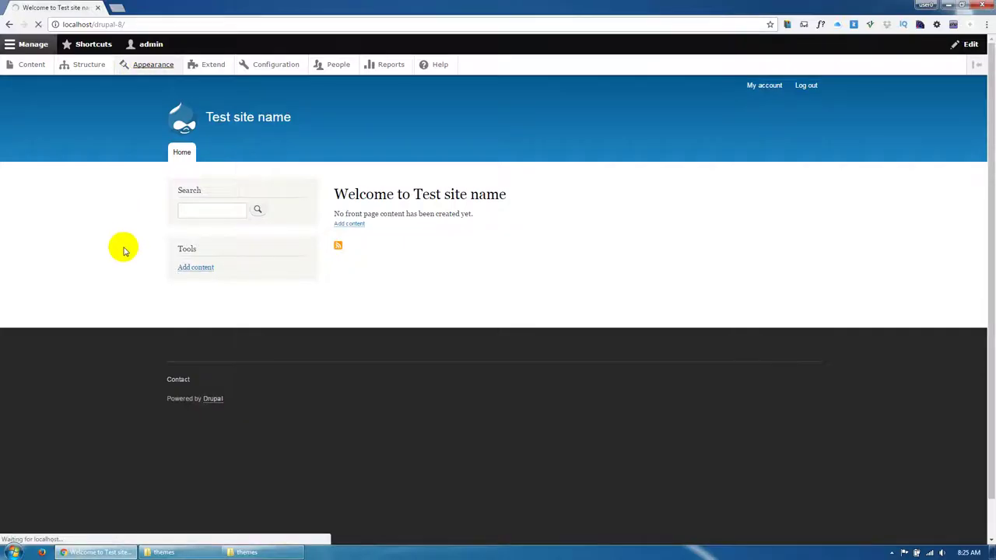
{"action": "scroll", "coordinate": [136, 277], "scroll_direction": "down", "scroll_amount": 5}
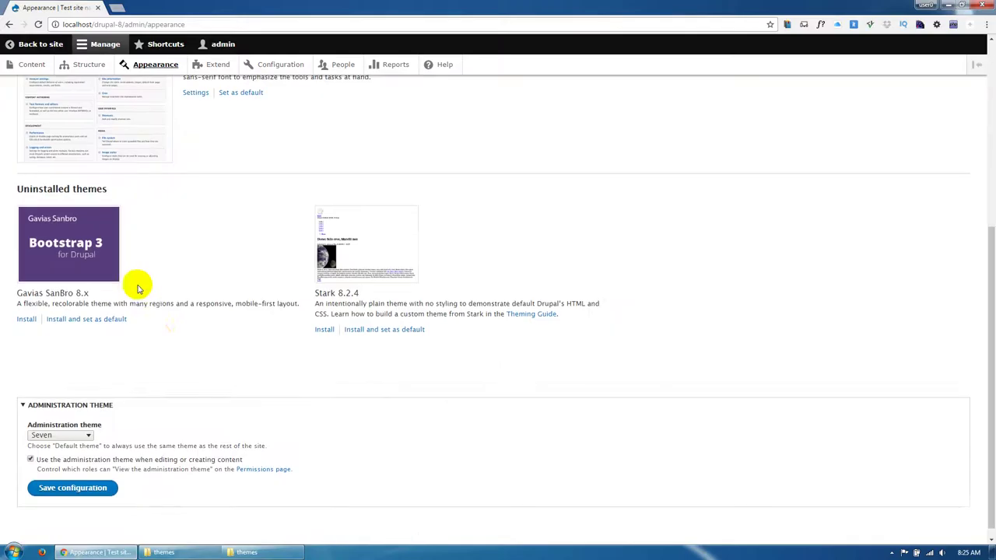
{"action": "left_click", "coordinate": [103, 322]}
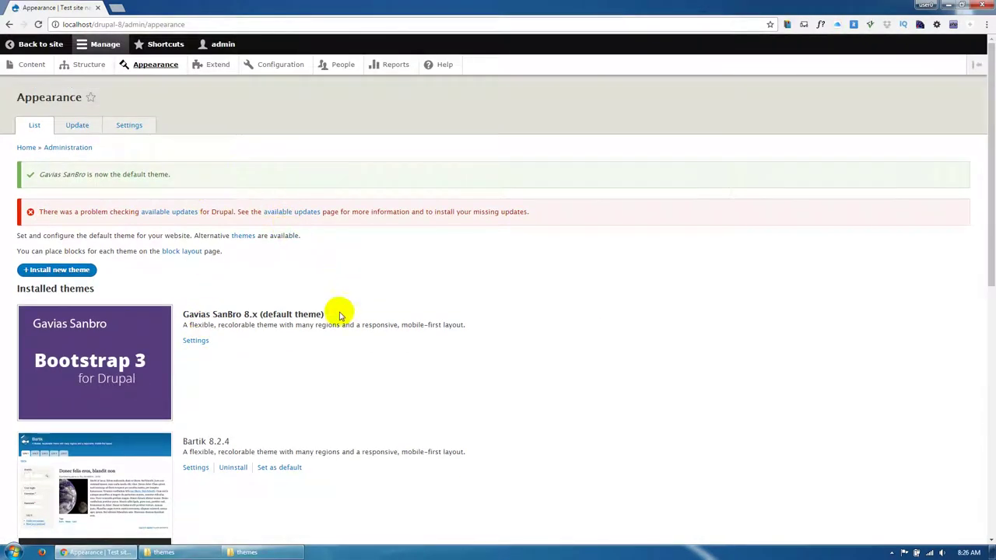
- Filter the site's modules by "gavias" and install Gavias Themer, Block Builder v2, BuildPro Themer, Custom View, Elements and SliderLayer
{"action": "left_click", "coordinate": [219, 67]}
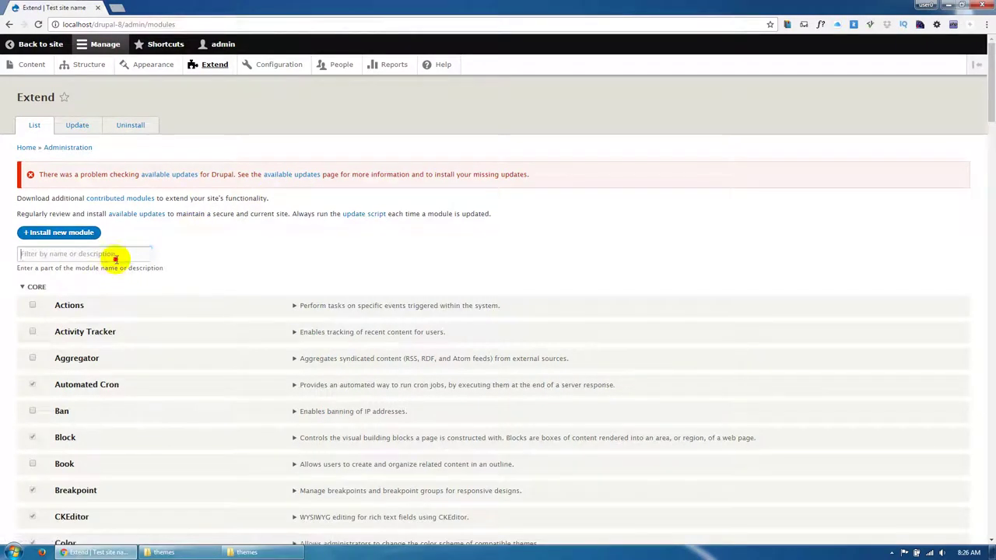
{"action": "left_click", "coordinate": [116, 256]}
{"action": "type", "text": "gavias"}
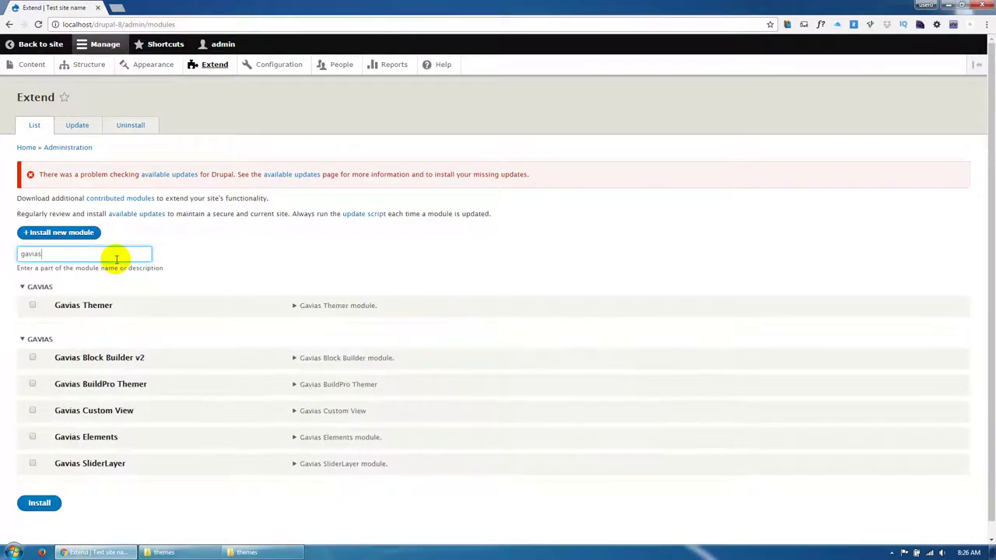
{"action": "left_click", "coordinate": [100, 313]}
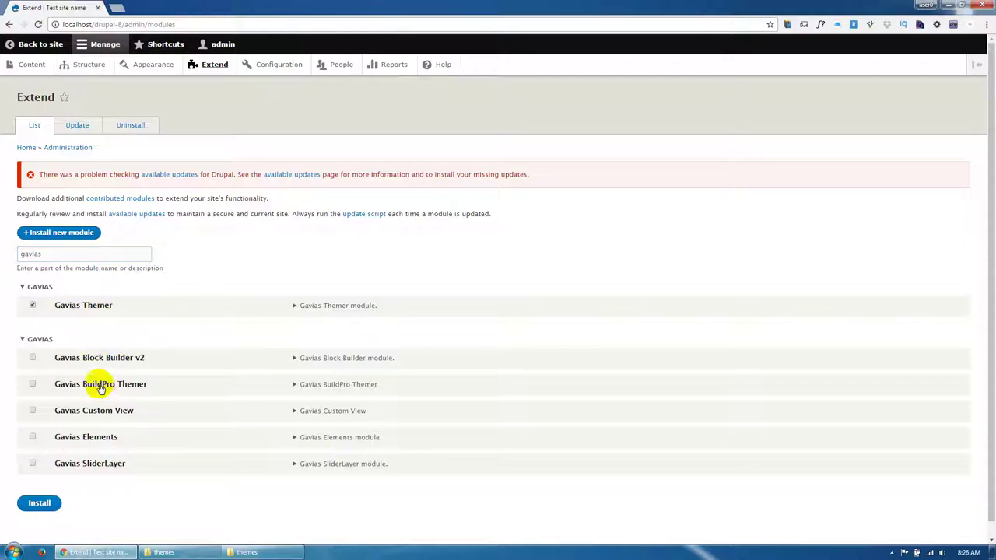
{"action": "left_click", "coordinate": [71, 357]}
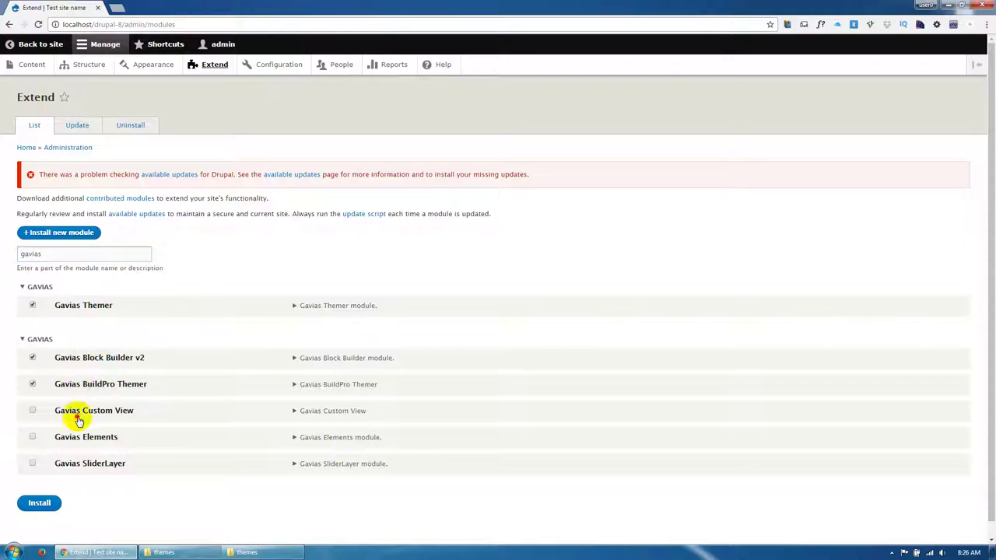
{"action": "left_click", "coordinate": [79, 413]}
{"action": "left_click", "coordinate": [78, 446]}
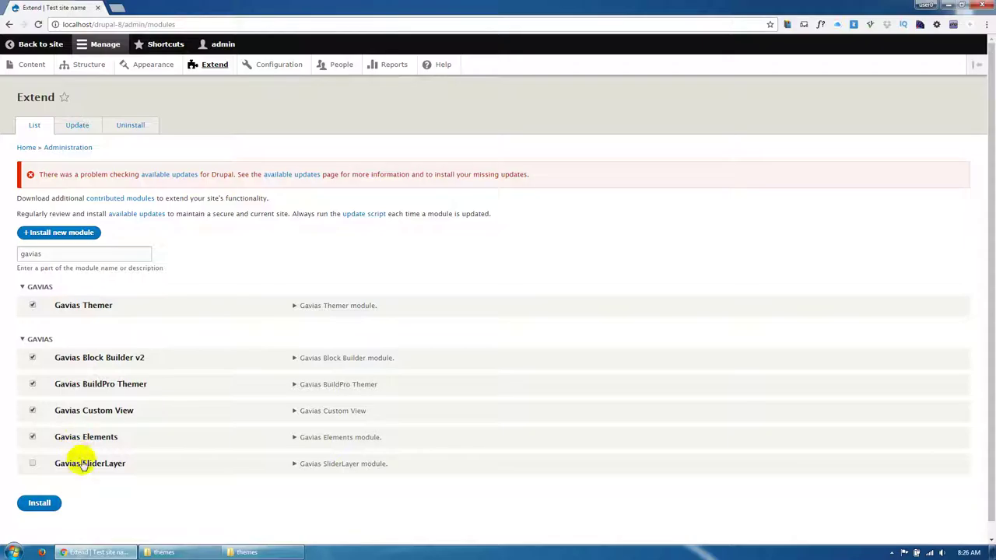
{"action": "left_click", "coordinate": [89, 465]}
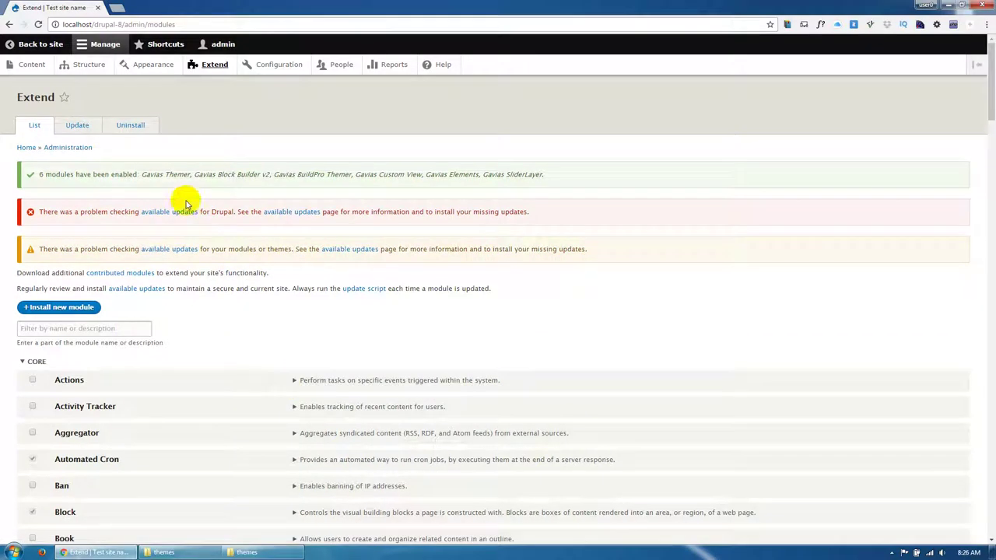
- Filter the modules by "fea" and install Features Sanbro together with all the modules it requires
{"action": "left_click", "coordinate": [119, 330]}
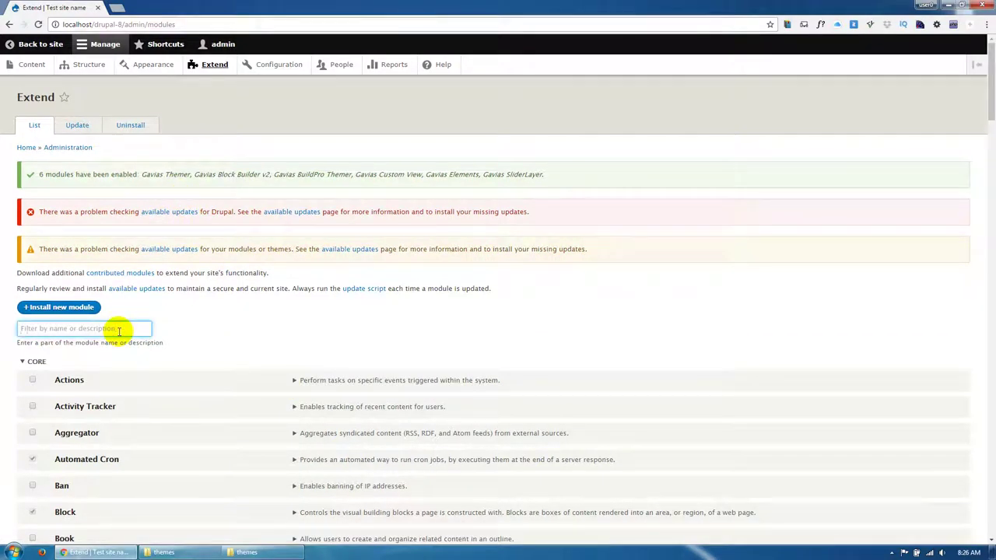
{"action": "type", "text": "fea"}
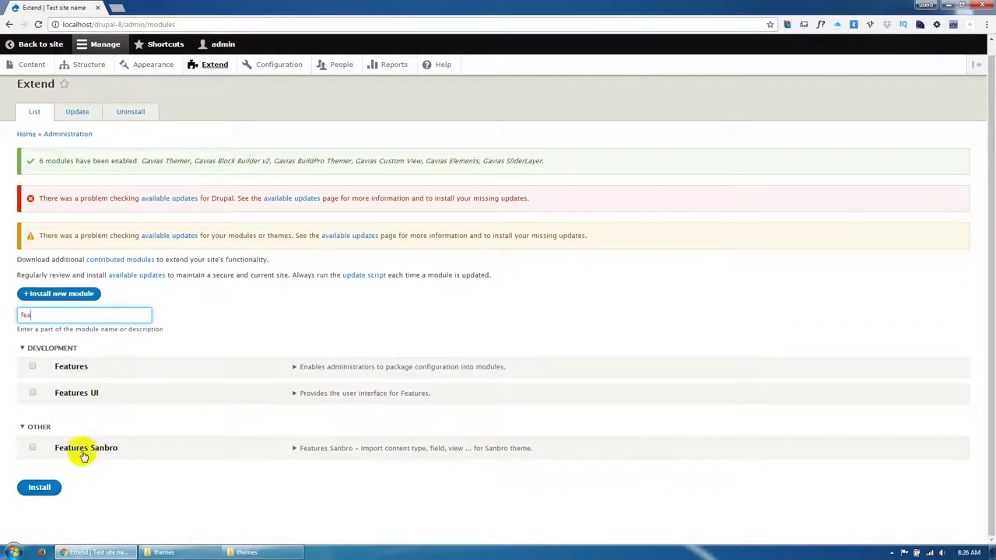
{"action": "left_click", "coordinate": [83, 451]}
{"action": "left_click", "coordinate": [40, 487]}
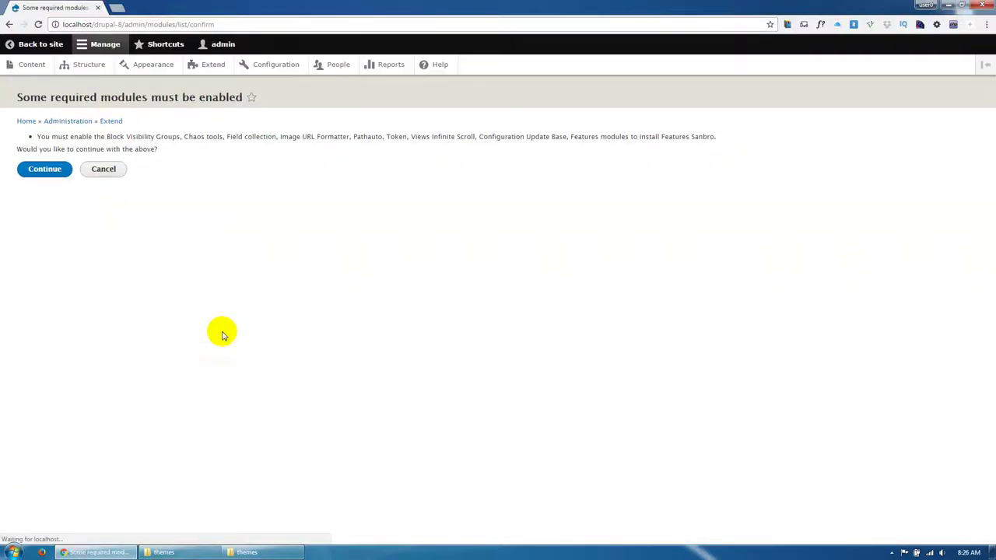
{"action": "left_click", "coordinate": [49, 174]}
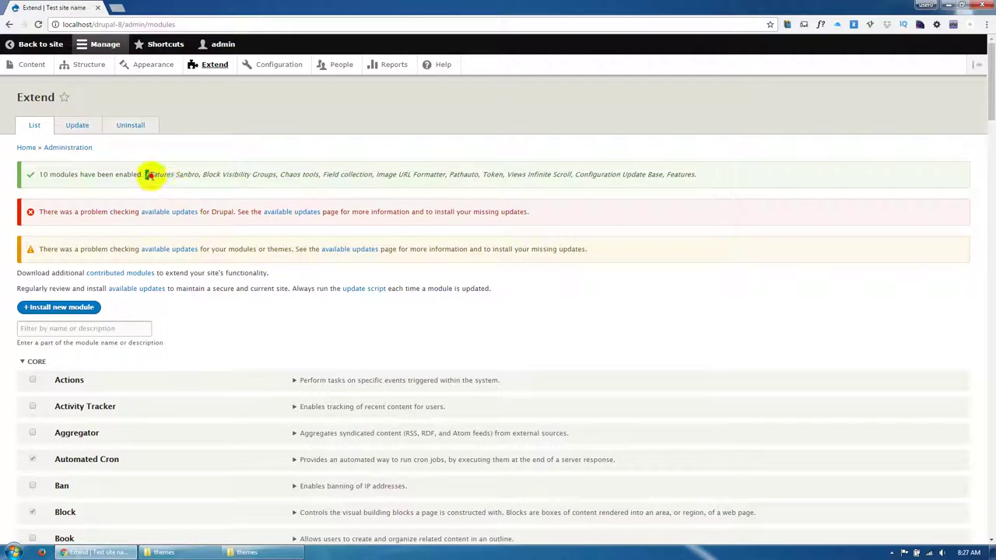
{"action": "left_click_drag", "start_coordinate": [146, 175], "coordinate": [707, 178]}
{"action": "left_click", "coordinate": [707, 178]}
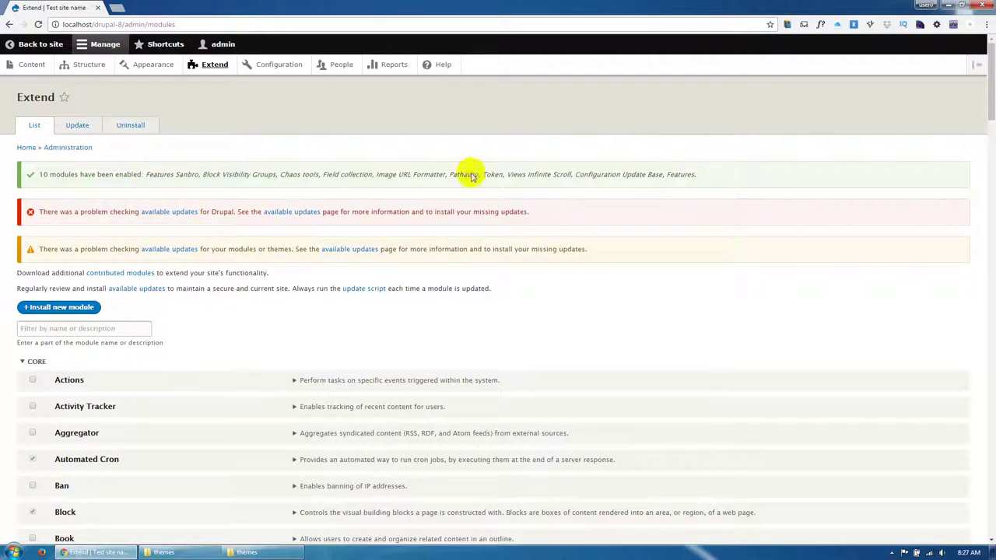
- Review the site's content types and the list of views in the Structure section
{"action": "left_click", "coordinate": [85, 64]}
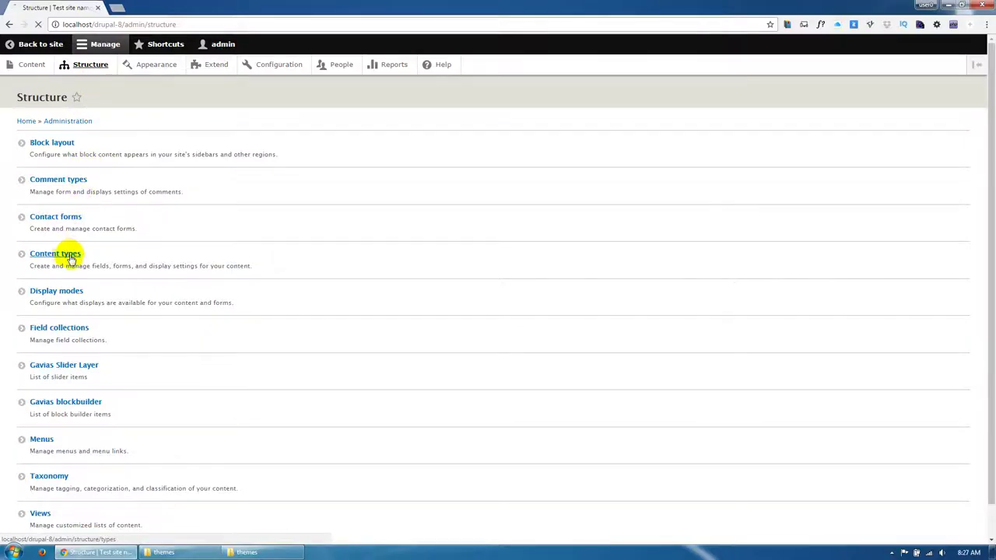
{"action": "left_click", "coordinate": [70, 257]}
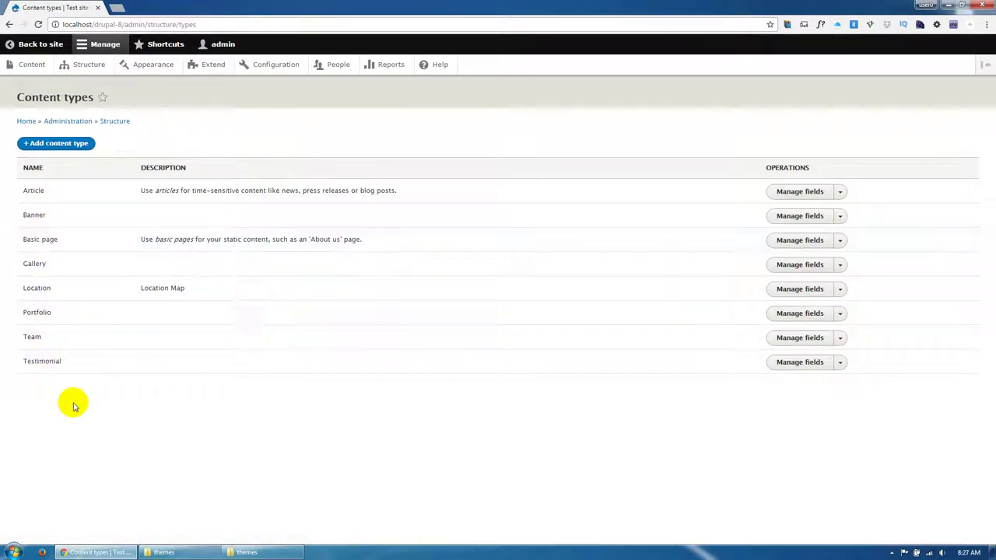
{"action": "left_click", "coordinate": [93, 65]}
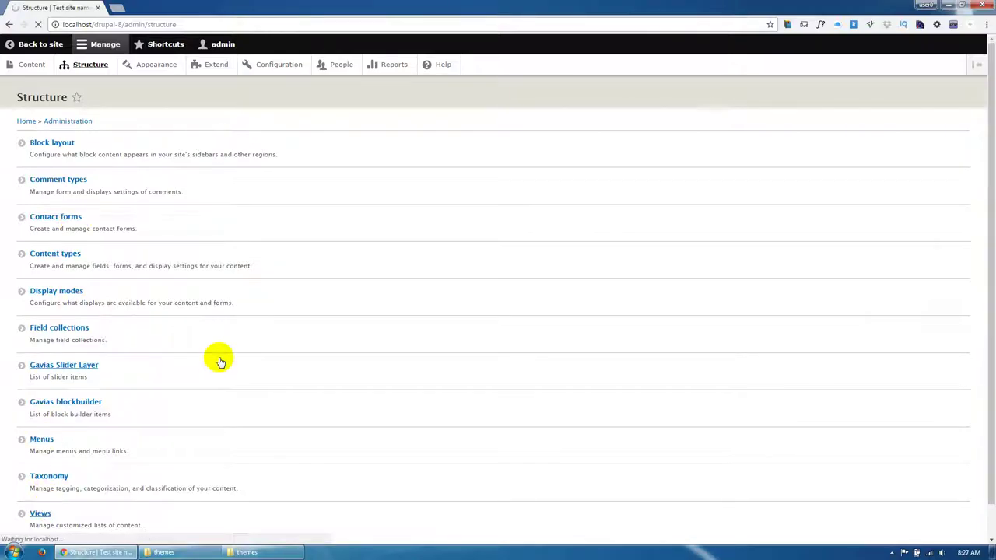
{"action": "scroll", "coordinate": [78, 265], "scroll_direction": "down", "scroll_amount": 3}
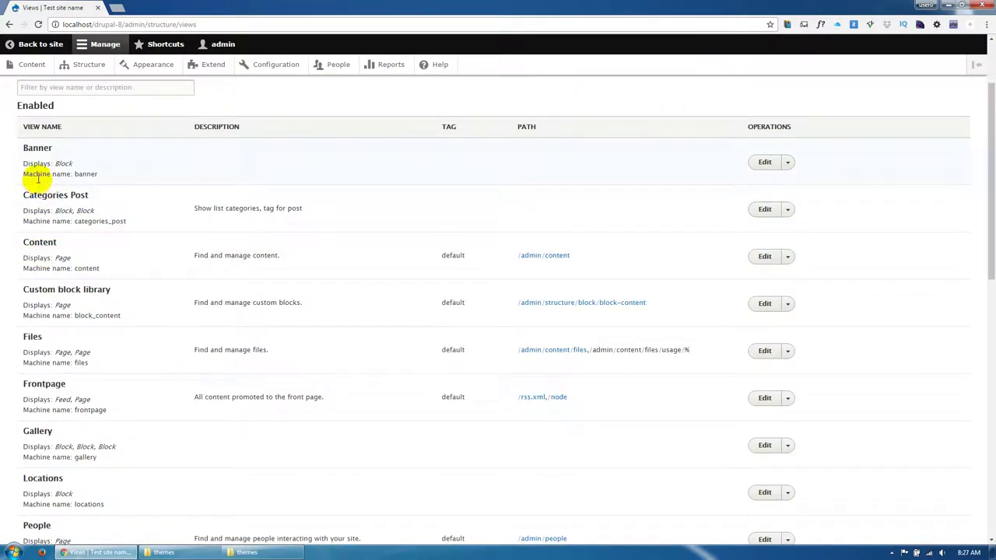
{"action": "scroll", "coordinate": [53, 389], "scroll_direction": "down", "scroll_amount": 3}
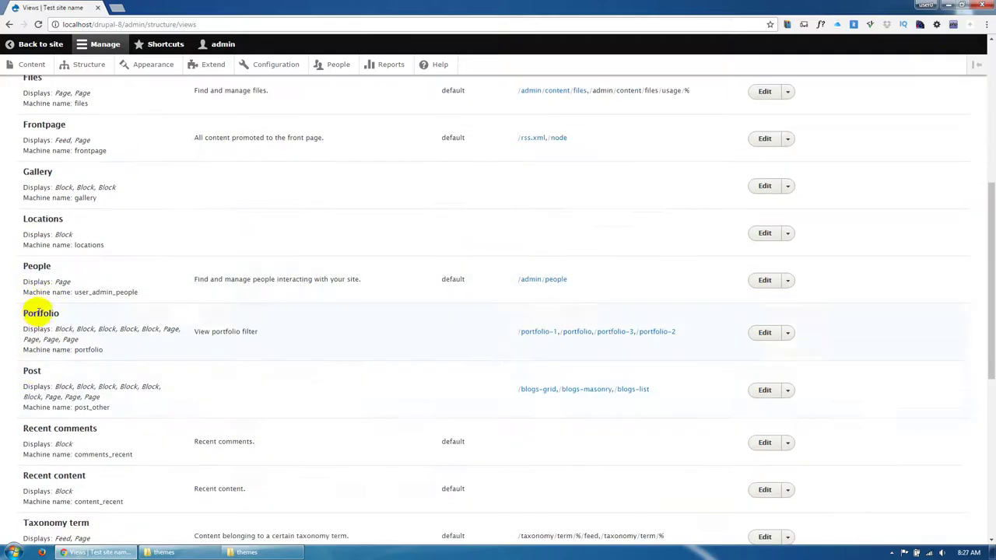
{"action": "scroll", "coordinate": [43, 366], "scroll_direction": "down", "scroll_amount": 3}
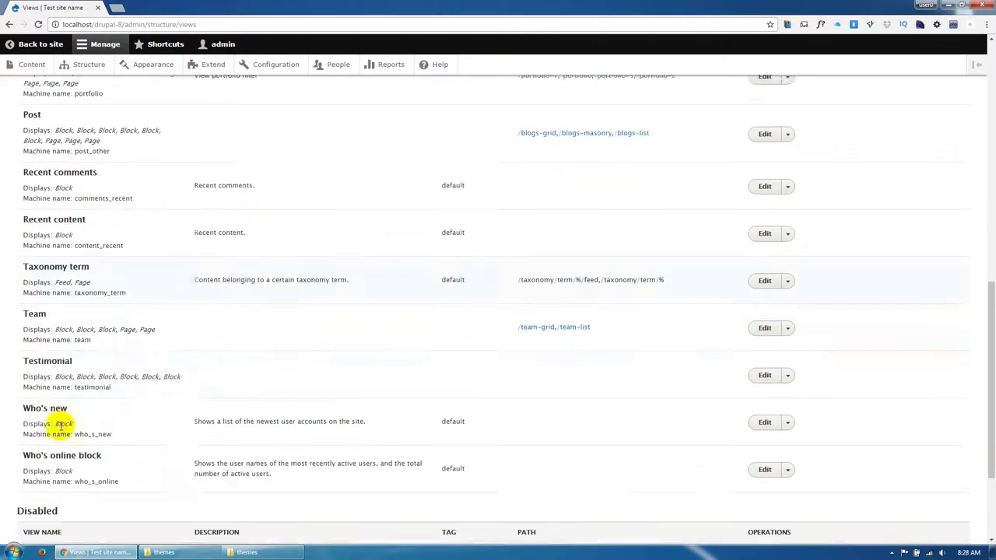
{"action": "scroll", "coordinate": [39, 417], "scroll_direction": "up", "scroll_amount": 8}
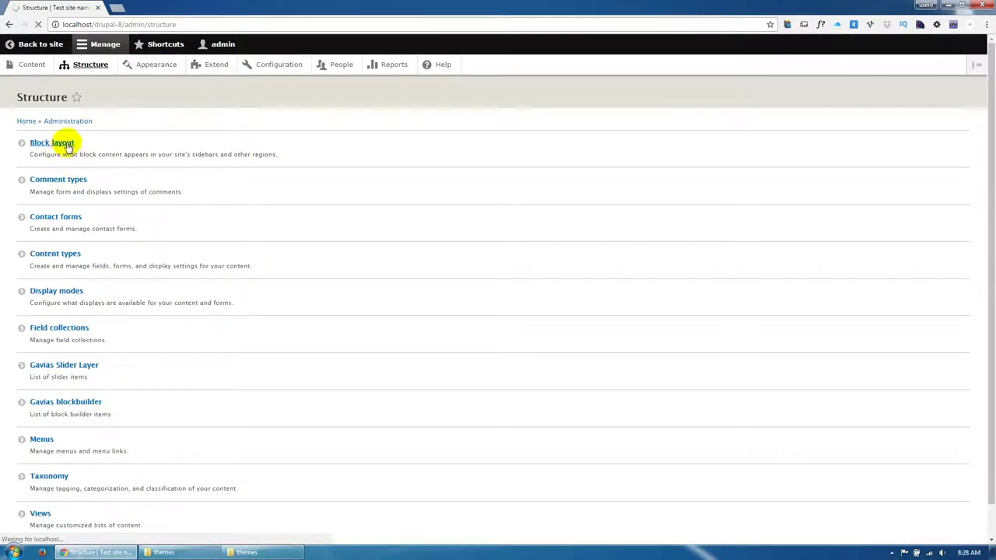
- Open the Block layout page, then open documentation.htm from the documentation folder of gavias_sanbro_full in Firefox
{"action": "scroll", "coordinate": [163, 412], "scroll_direction": "down", "scroll_amount": 2}
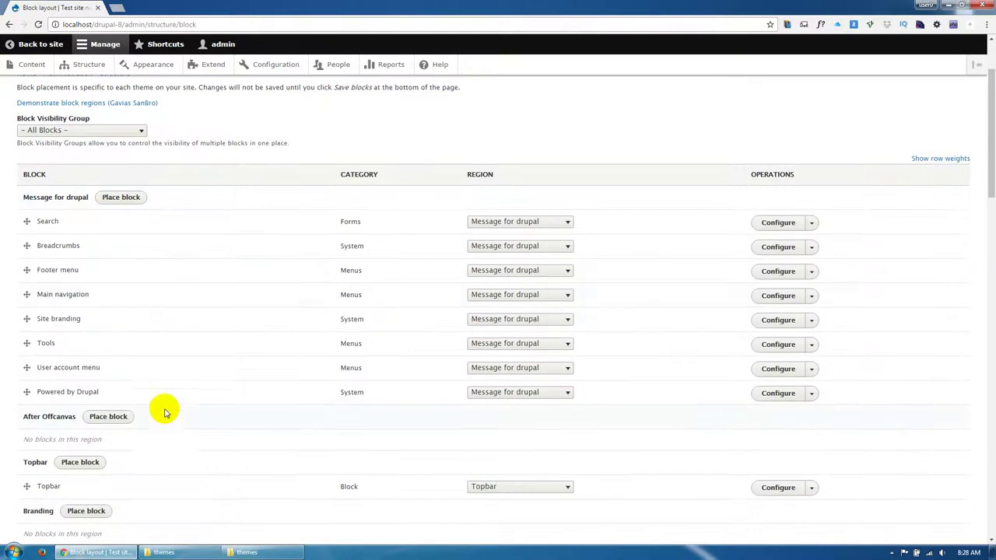
{"action": "left_click", "coordinate": [187, 552]}
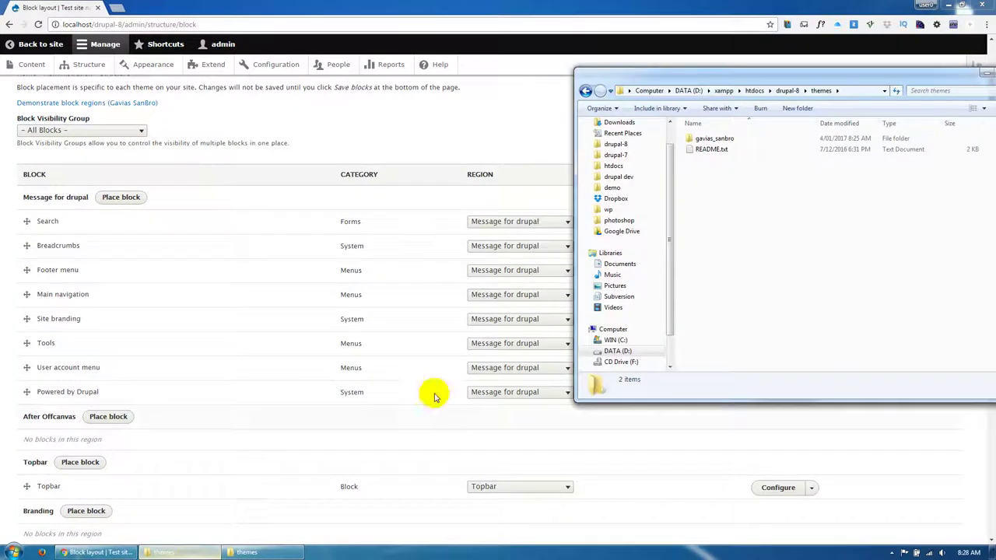
{"action": "left_click", "coordinate": [193, 551]}
{"action": "left_click", "coordinate": [257, 554]}
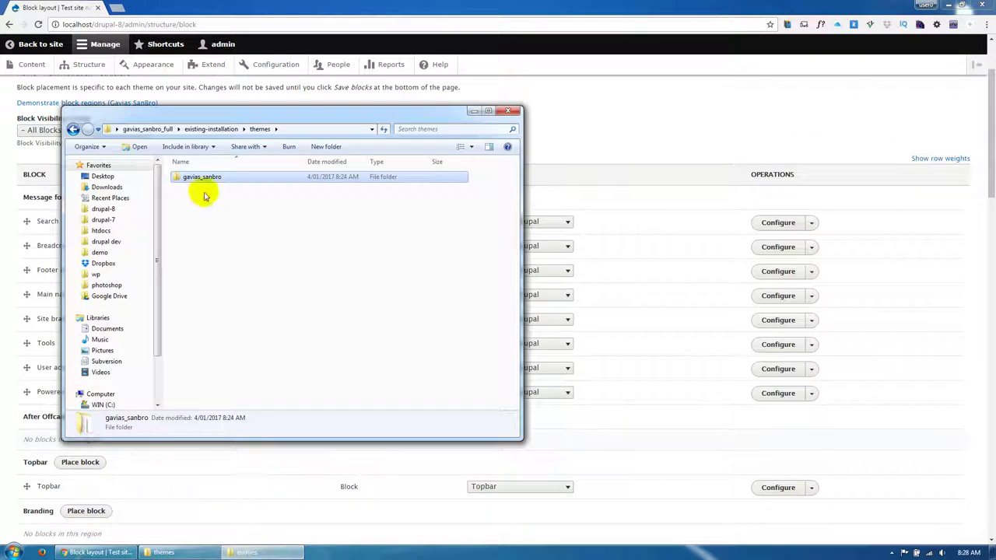
{"action": "left_click", "coordinate": [204, 128]}
{"action": "left_click", "coordinate": [160, 129]}
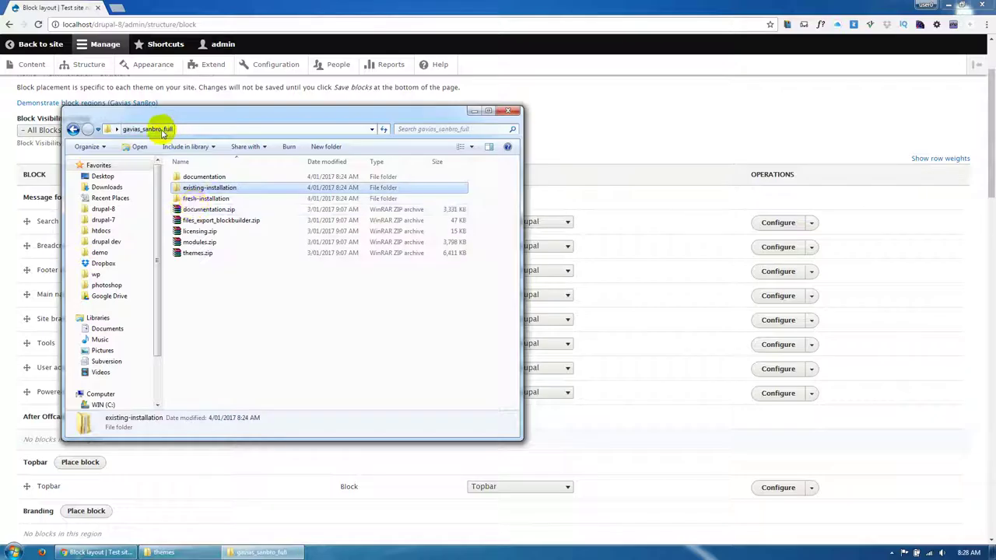
{"action": "double_click", "coordinate": [201, 178]}
{"action": "left_click", "coordinate": [203, 189]}
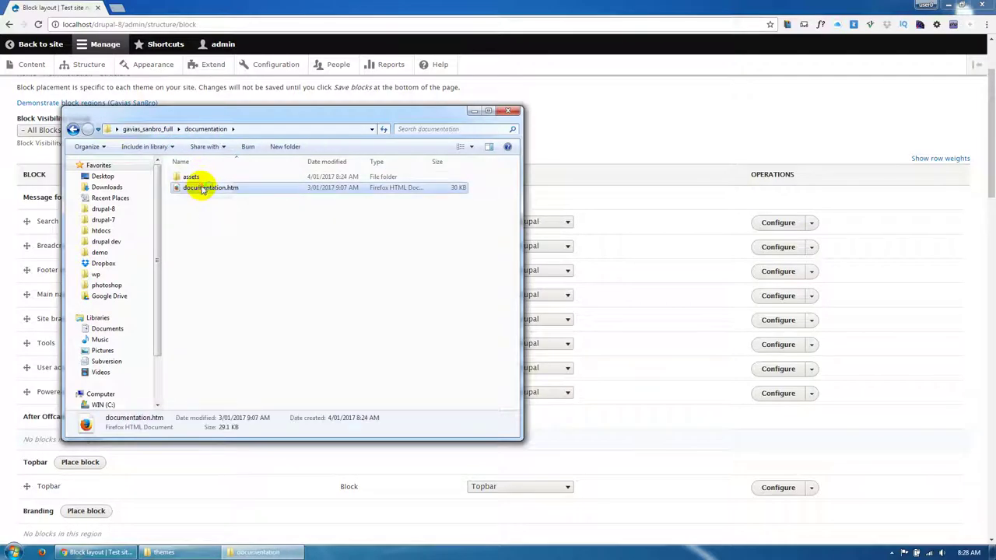
{"action": "key", "text": "Return"}
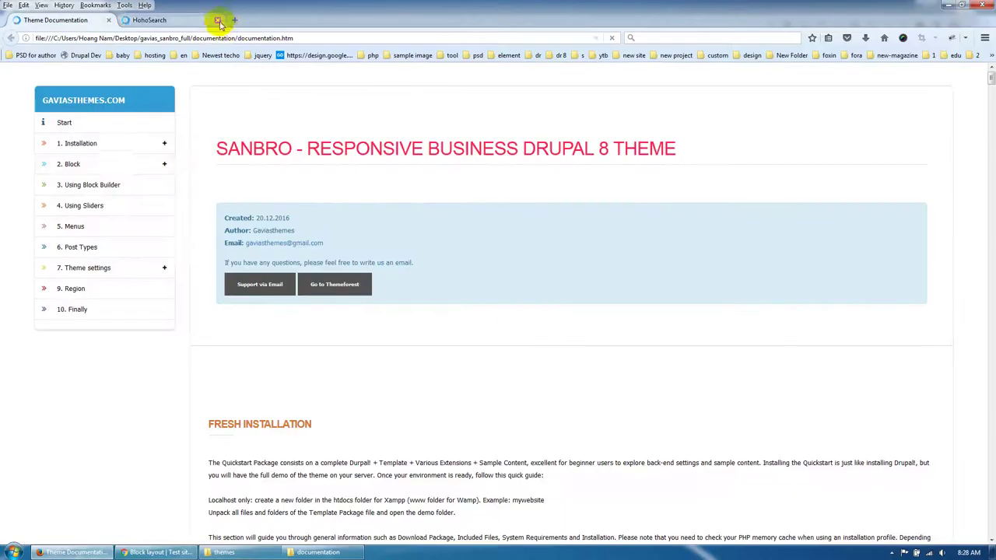
- Close the extra HohoSearch page and examine the Block Config section of the theme documentation
{"action": "left_click", "coordinate": [217, 20]}
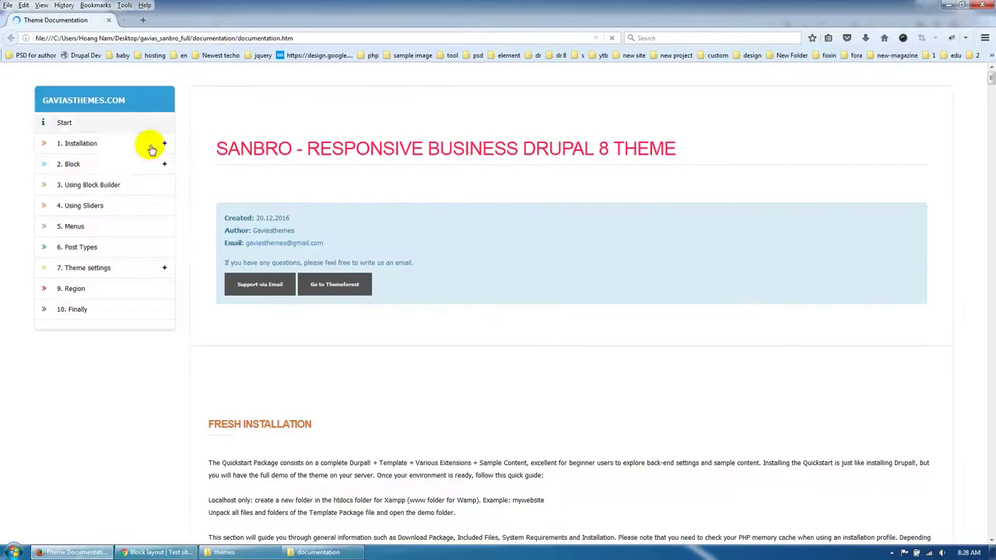
{"action": "left_click", "coordinate": [78, 165]}
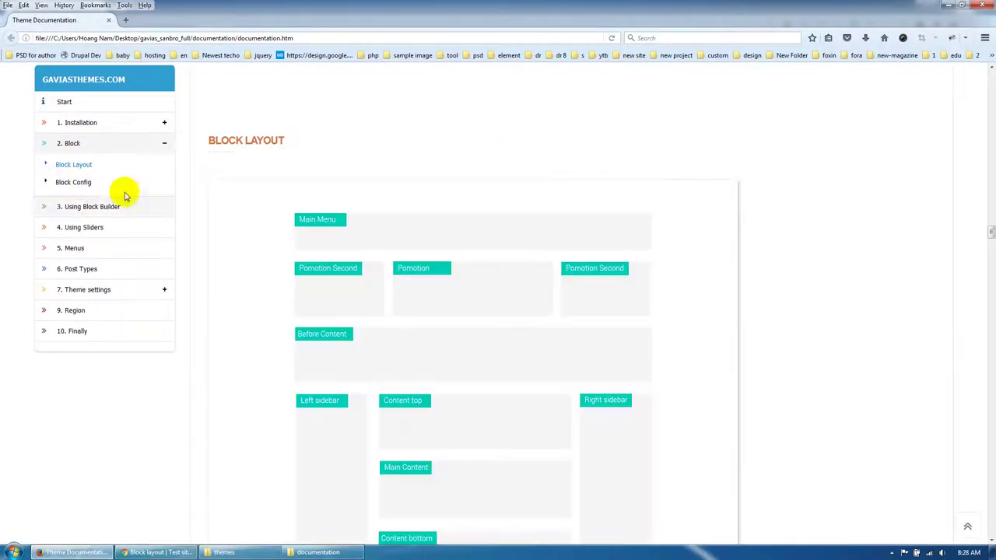
{"action": "left_click", "coordinate": [73, 182]}
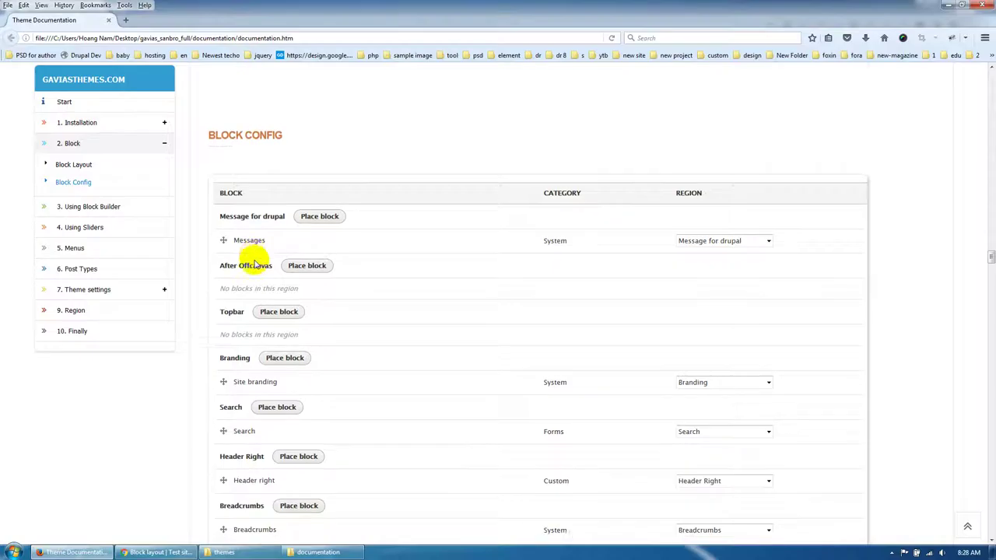
{"action": "scroll", "coordinate": [261, 233], "scroll_direction": "down", "scroll_amount": 3}
- Switch to the Block layout page in Chrome and assign the Breadcrumbs block to the Breadcrumbs region and Search to the Search region
{"action": "left_click", "coordinate": [159, 552]}
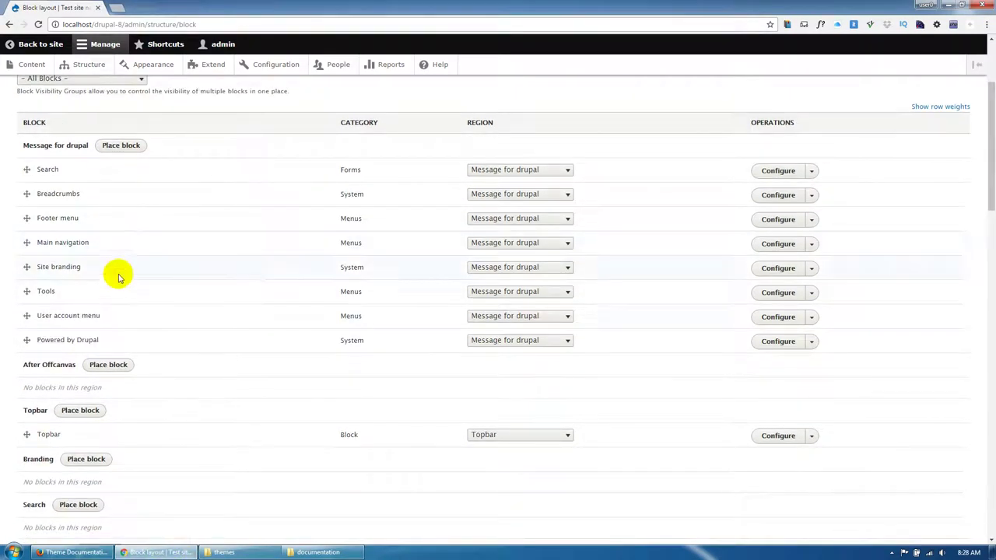
{"action": "left_click", "coordinate": [498, 195]}
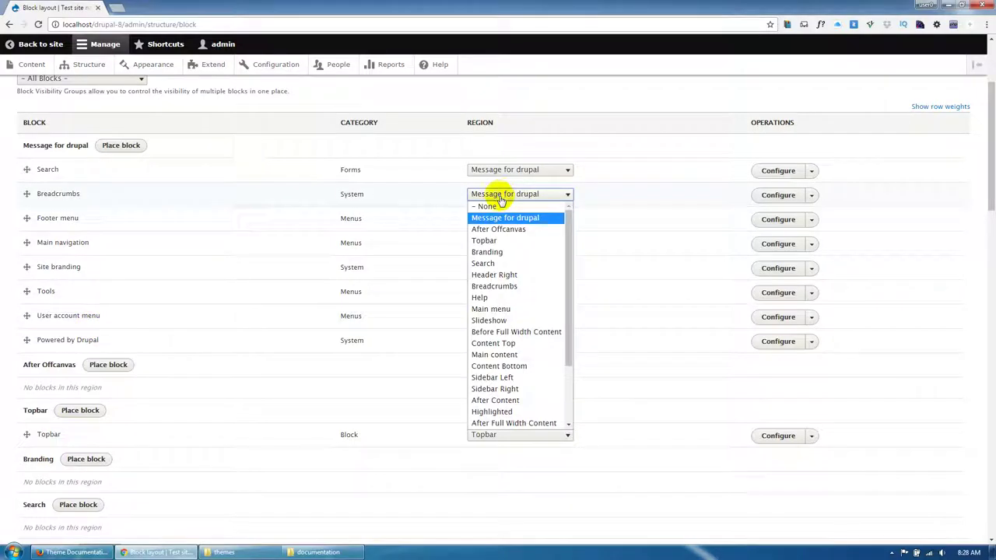
{"action": "left_click", "coordinate": [487, 286]}
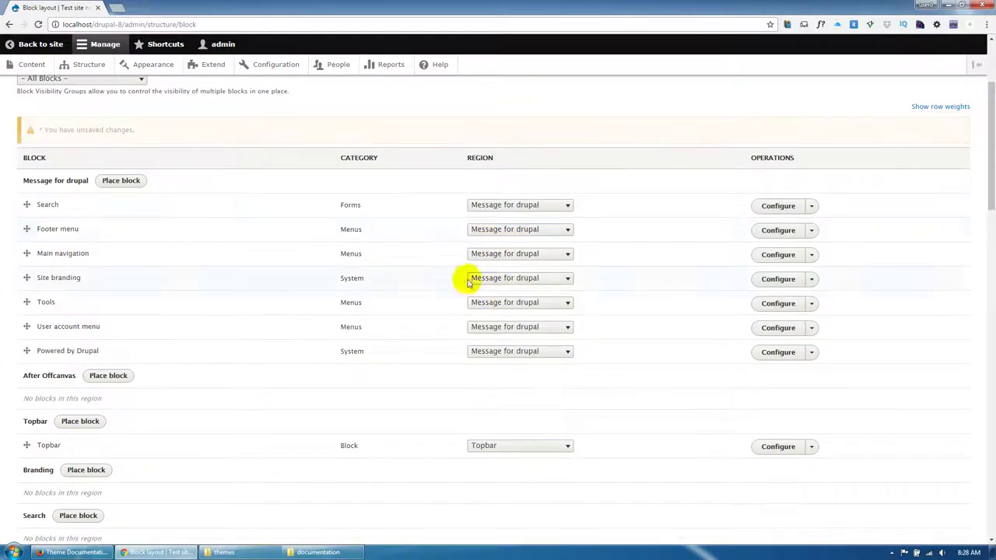
{"action": "left_click", "coordinate": [500, 207]}
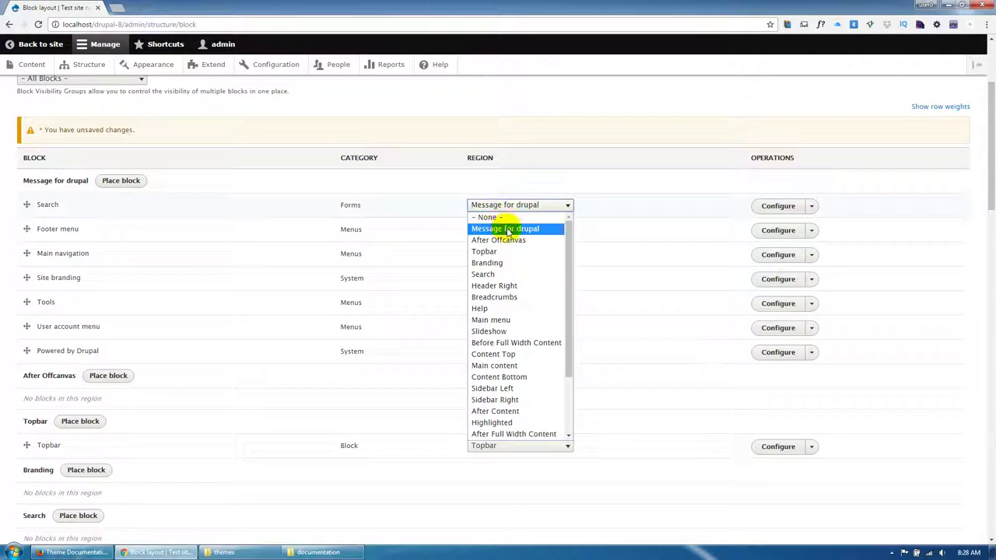
{"action": "left_click", "coordinate": [478, 274]}
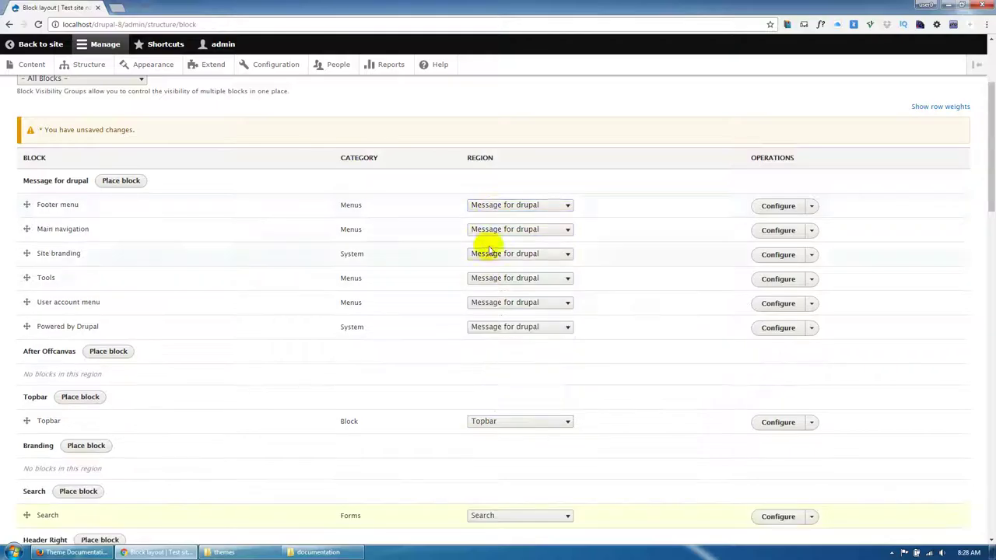
- Assign the Footer menu block to Footer Second, Main navigation to Main menu, and Site branding to Branding
{"action": "left_click", "coordinate": [497, 208]}
{"action": "scroll", "coordinate": [494, 320], "scroll_direction": "down", "scroll_amount": 2}
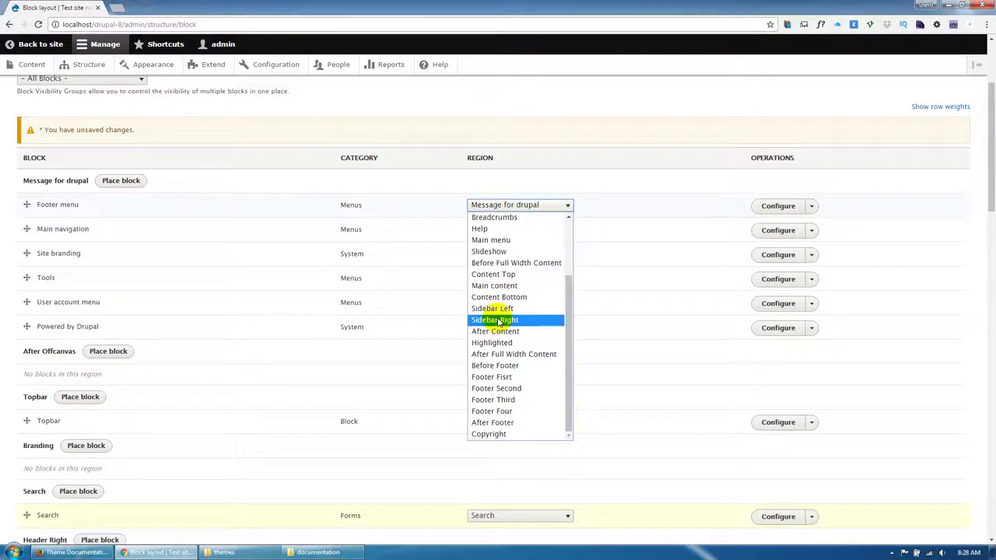
{"action": "left_click", "coordinate": [498, 389]}
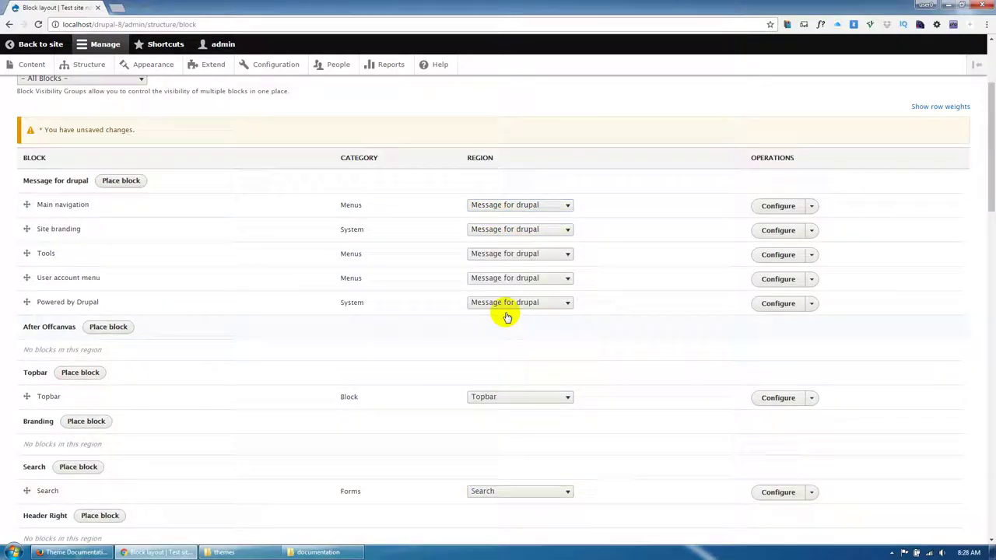
{"action": "left_click", "coordinate": [489, 208]}
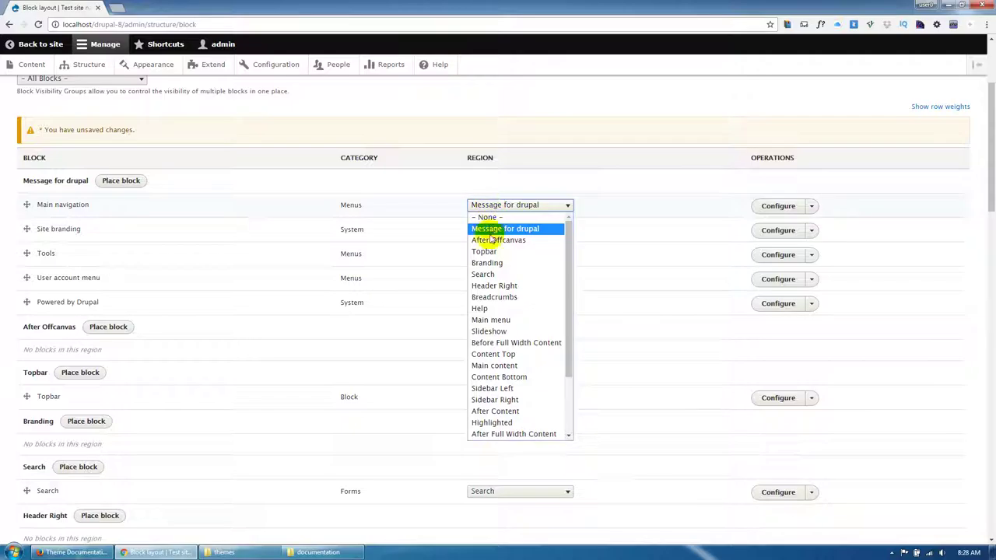
{"action": "left_click", "coordinate": [501, 320]}
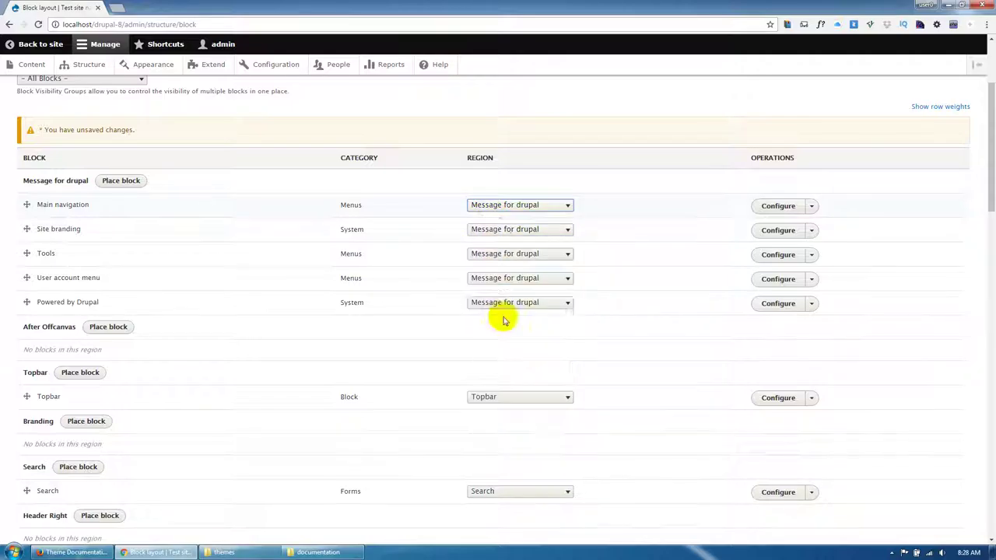
{"action": "left_click", "coordinate": [496, 207]}
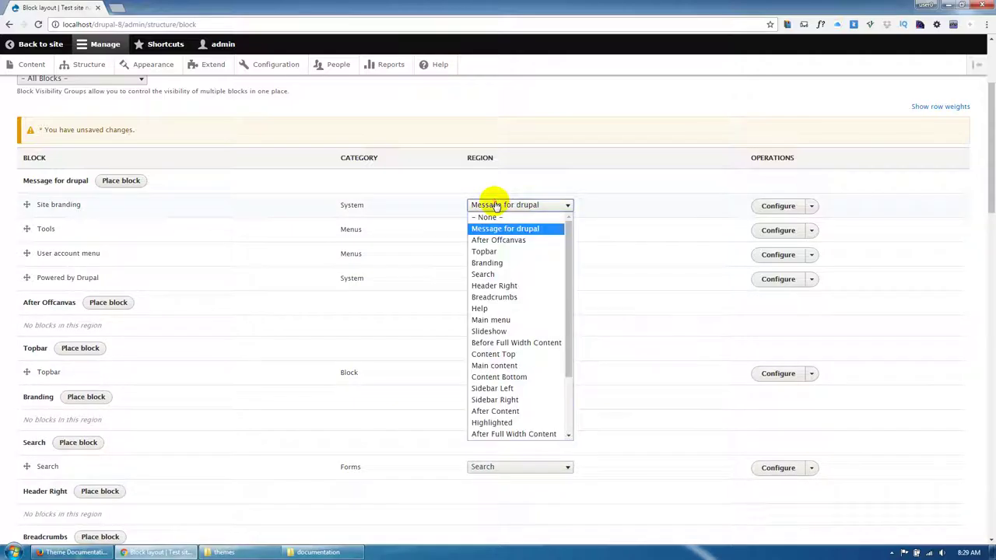
{"action": "left_click", "coordinate": [499, 266]}
- Set the region of the Tools, User account menu and Powered by Drupal blocks to None
{"action": "left_click", "coordinate": [499, 206]}
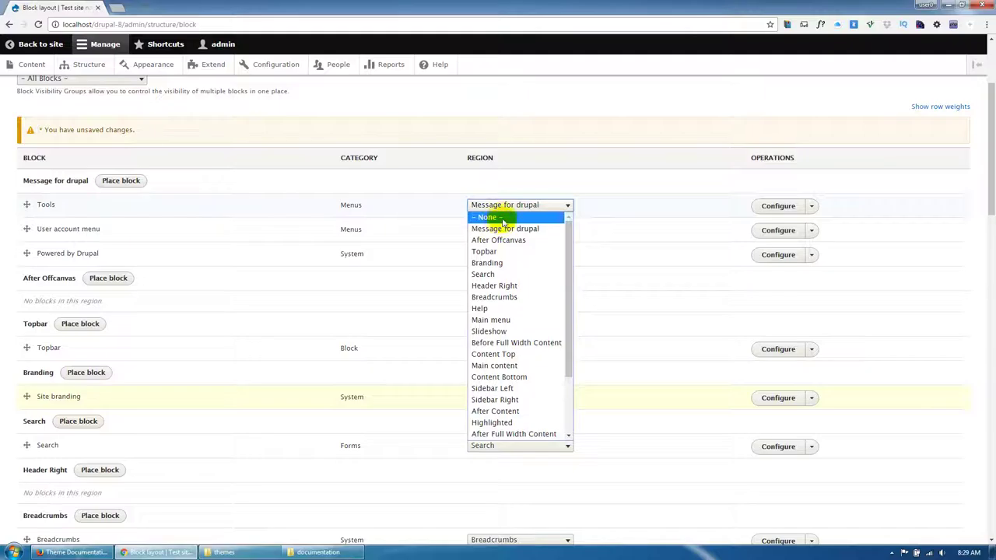
{"action": "left_click", "coordinate": [502, 218]}
{"action": "left_click", "coordinate": [502, 206]}
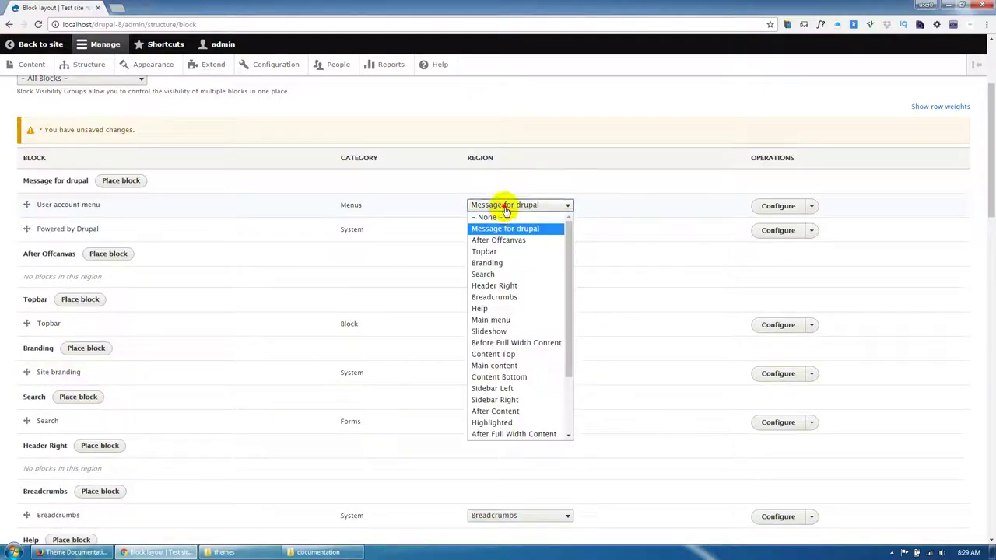
{"action": "left_click", "coordinate": [502, 217]}
{"action": "left_click", "coordinate": [502, 207]}
{"action": "left_click", "coordinate": [502, 218]}
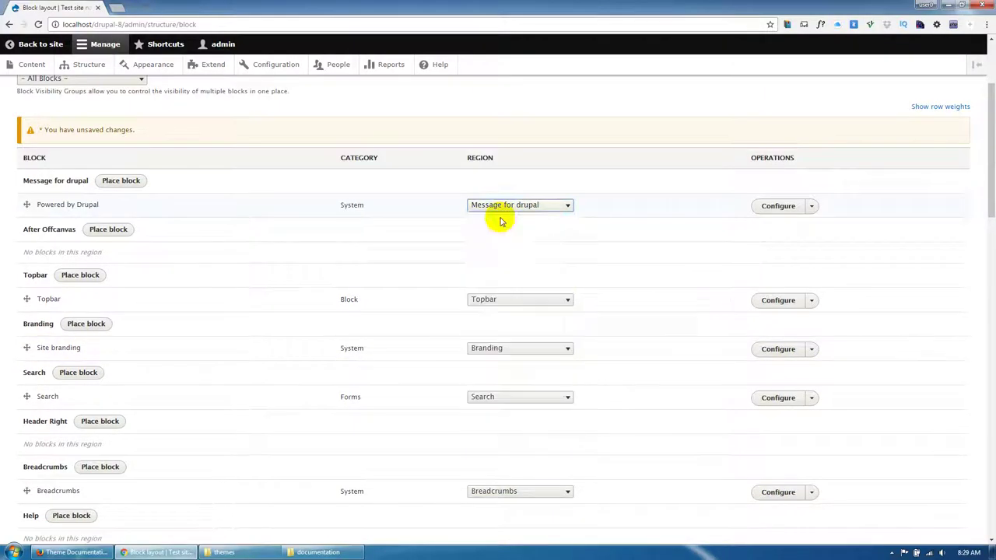
{"action": "scroll", "coordinate": [151, 382], "scroll_direction": "down", "scroll_amount": 5}
{"action": "scroll", "coordinate": [170, 397], "scroll_direction": "down", "scroll_amount": 3}
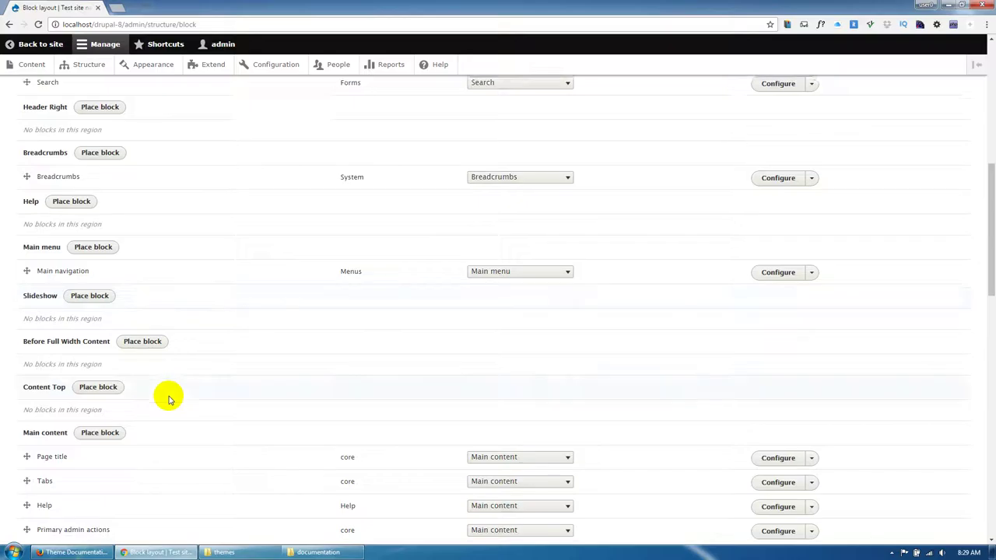
- Set the region of the Page title block to None
{"action": "scroll", "coordinate": [169, 399], "scroll_direction": "down", "scroll_amount": 4}
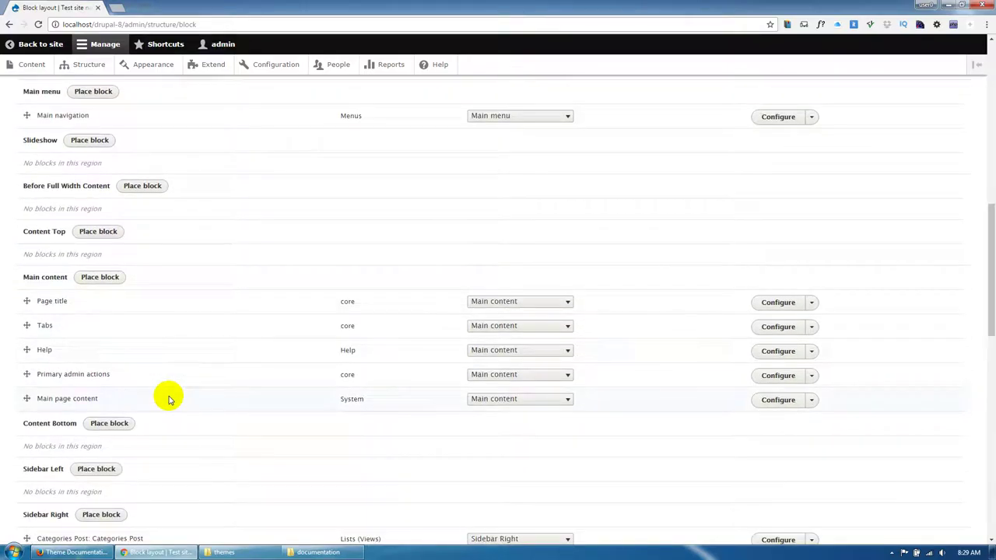
{"action": "left_click", "coordinate": [506, 303]}
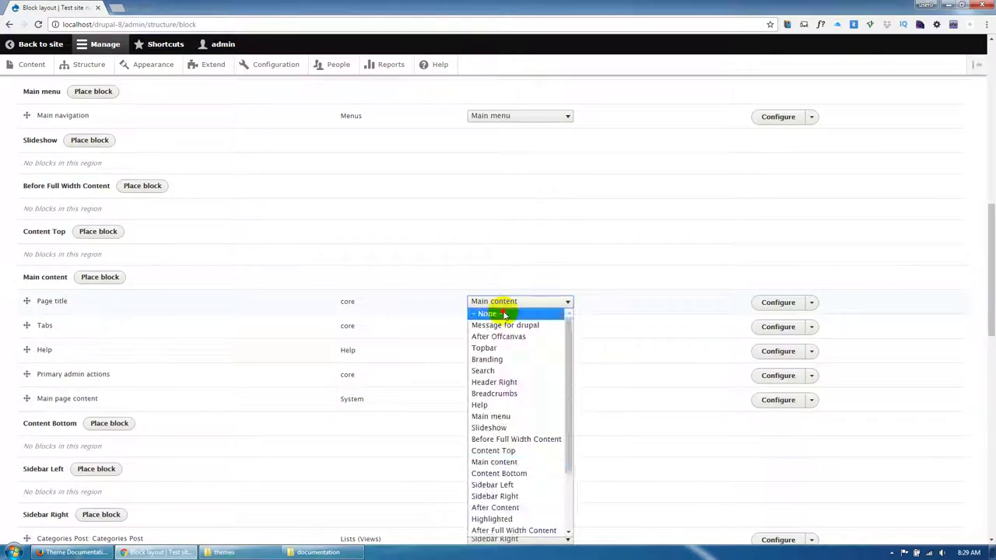
{"action": "left_click", "coordinate": [495, 328]}
- Assign the Tabs, Help and Primary admin actions blocks to the Help region
{"action": "left_click", "coordinate": [502, 305]}
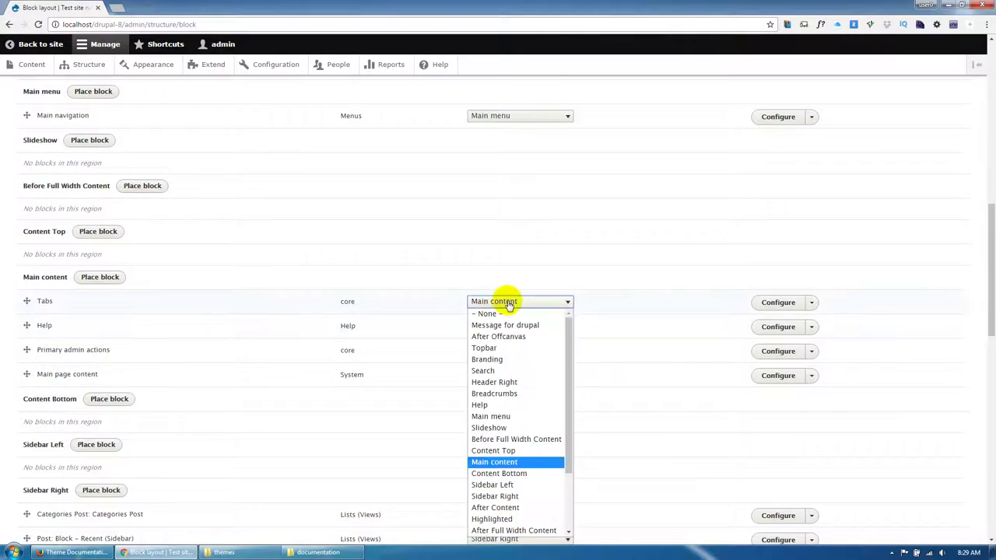
{"action": "left_click", "coordinate": [489, 405]}
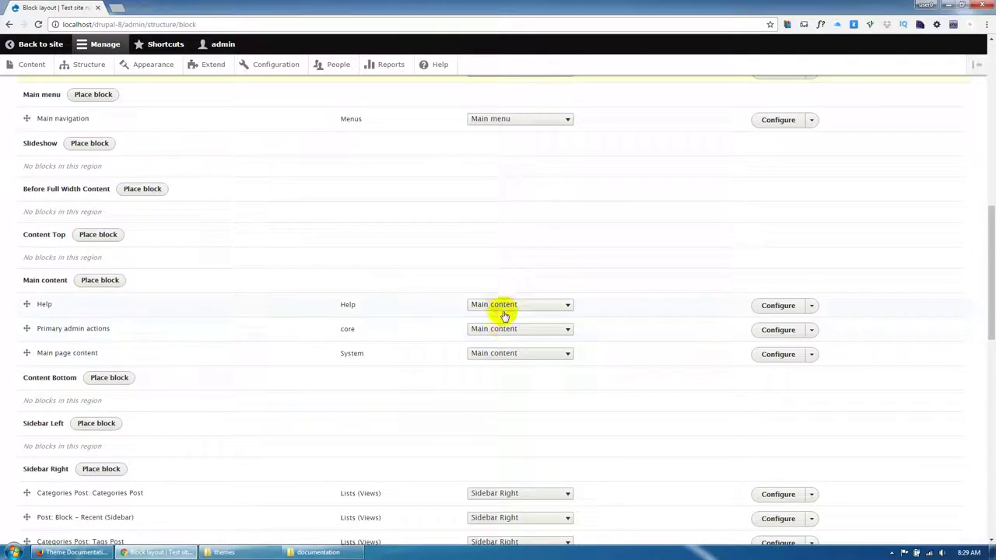
{"action": "left_click", "coordinate": [502, 307]}
{"action": "left_click", "coordinate": [482, 408]}
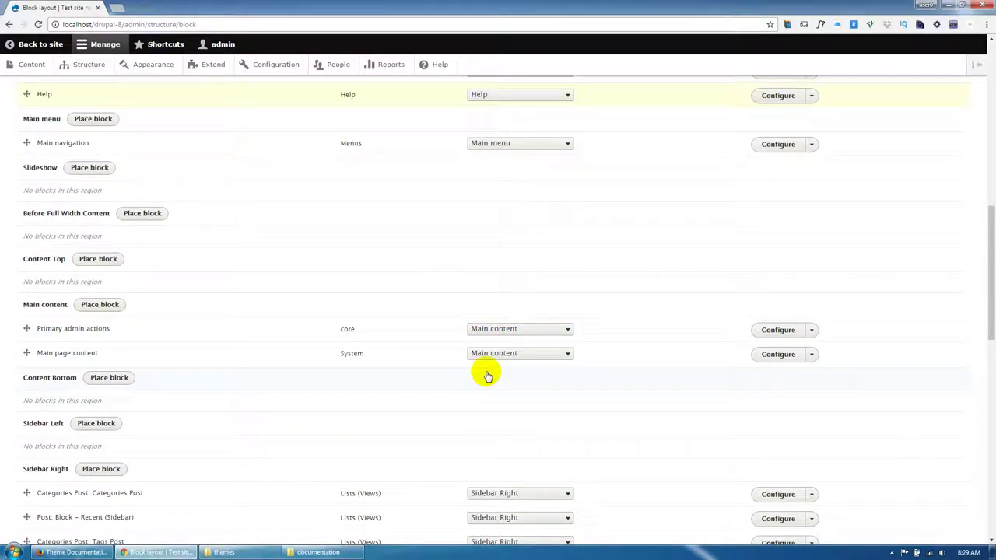
{"action": "left_click", "coordinate": [499, 331]}
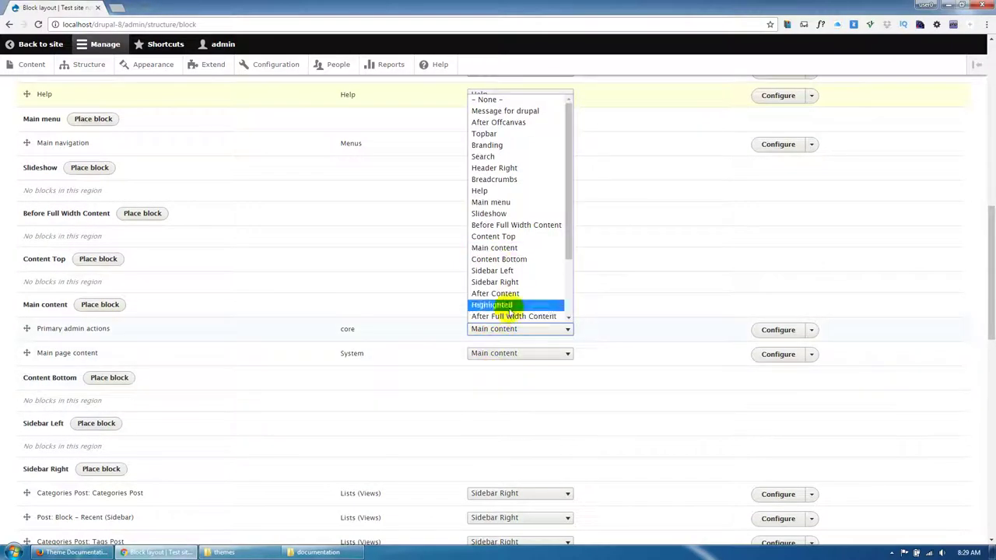
{"action": "left_click", "coordinate": [498, 191]}
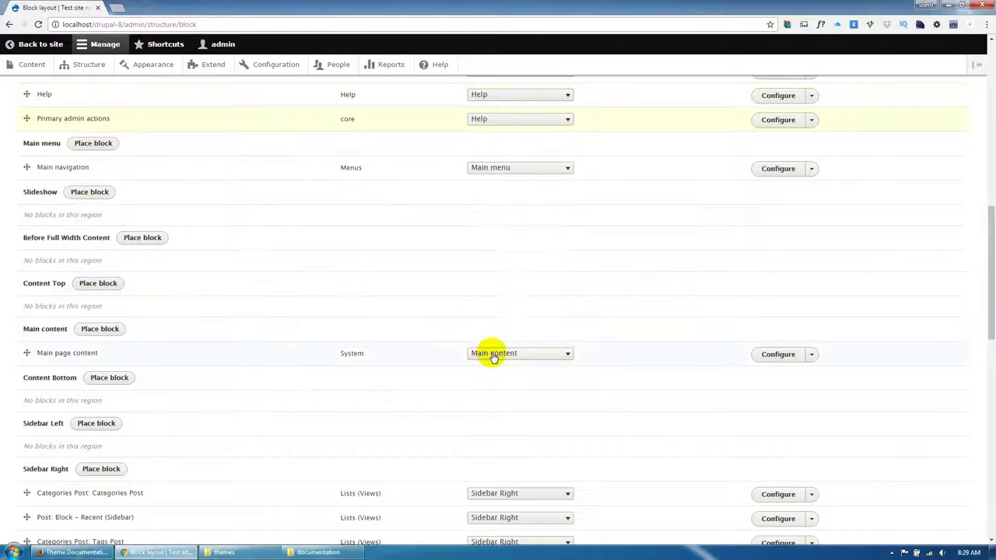
- Assign the Status messages block to the Message for drupal region and save the block layout
{"action": "scroll", "coordinate": [479, 369], "scroll_direction": "down", "scroll_amount": 4}
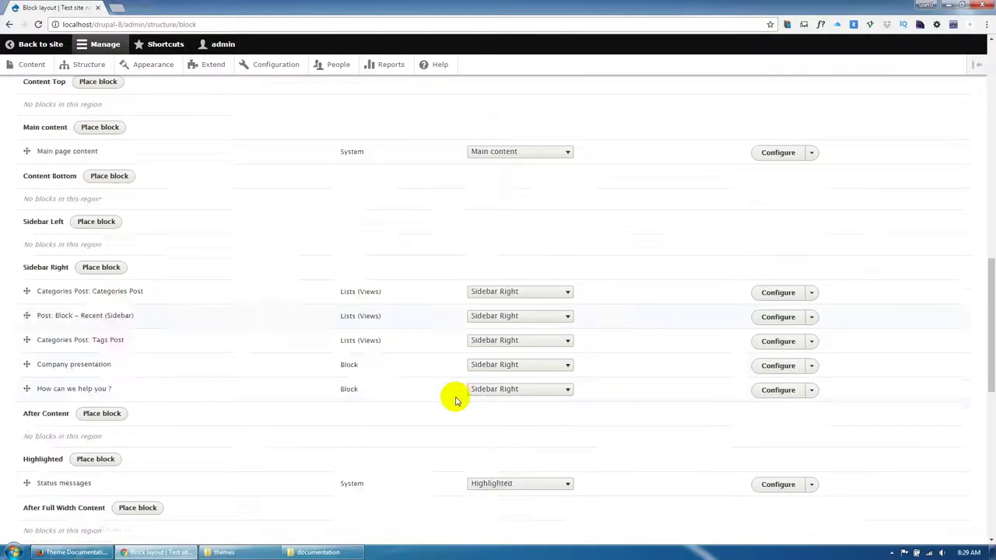
{"action": "scroll", "coordinate": [215, 404], "scroll_direction": "down", "scroll_amount": 2}
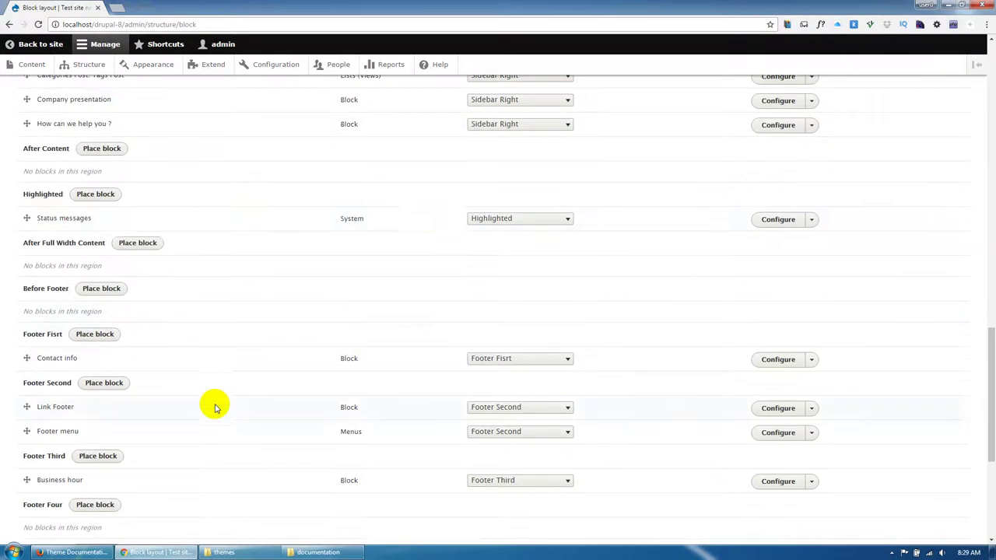
{"action": "left_click", "coordinate": [482, 218]}
{"action": "left_click", "coordinate": [482, 231]}
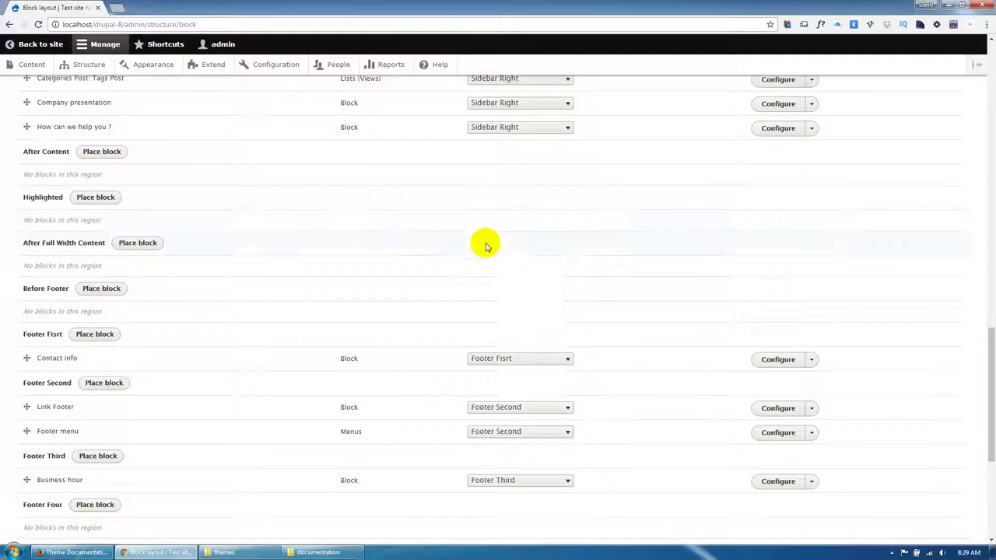
{"action": "scroll", "coordinate": [221, 422], "scroll_direction": "down", "scroll_amount": 1}
{"action": "scroll", "coordinate": [221, 423], "scroll_direction": "down", "scroll_amount": 2}
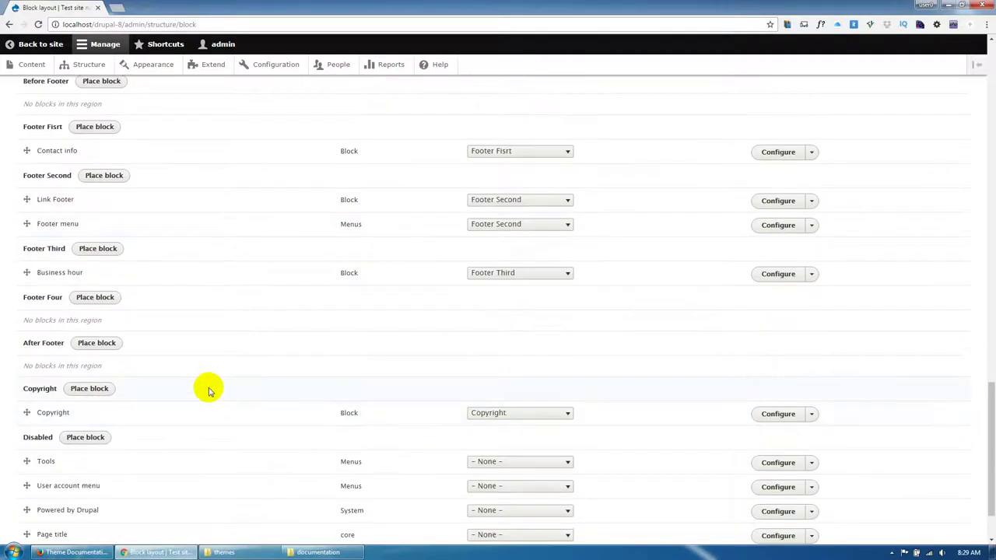
{"action": "scroll", "coordinate": [209, 391], "scroll_direction": "down", "scroll_amount": 1}
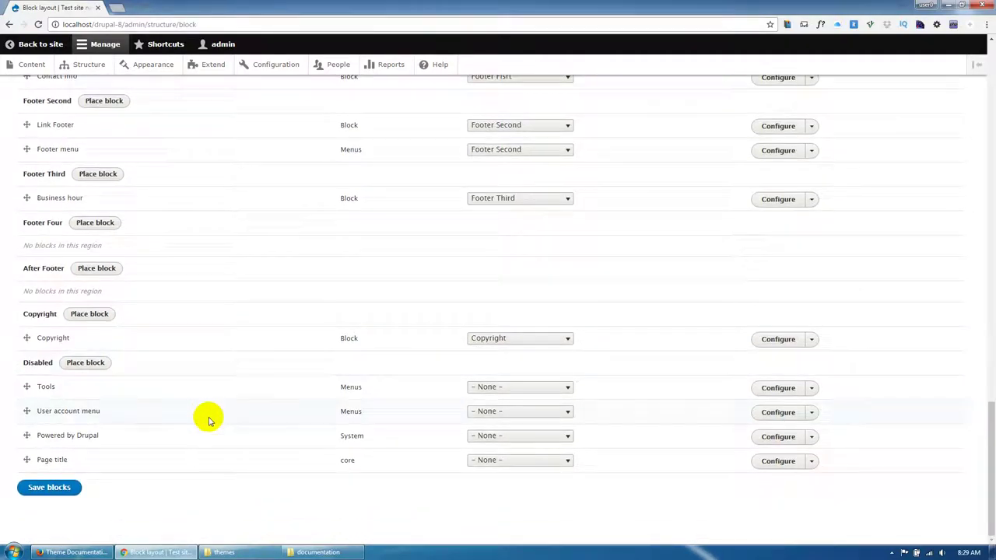
{"action": "left_click", "coordinate": [74, 495]}
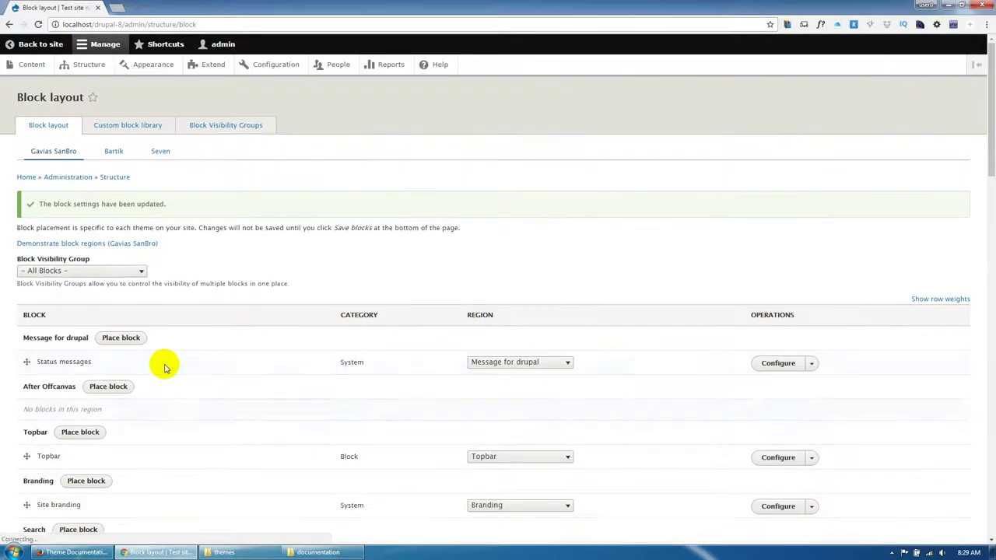
- Open the site's front page in a separate tab and compare it with the block layout
{"action": "scroll", "coordinate": [140, 272], "scroll_direction": "down", "scroll_amount": 1}
{"action": "scroll", "coordinate": [123, 196], "scroll_direction": "up", "scroll_amount": 1}
{"action": "middle_click", "coordinate": [35, 45]}
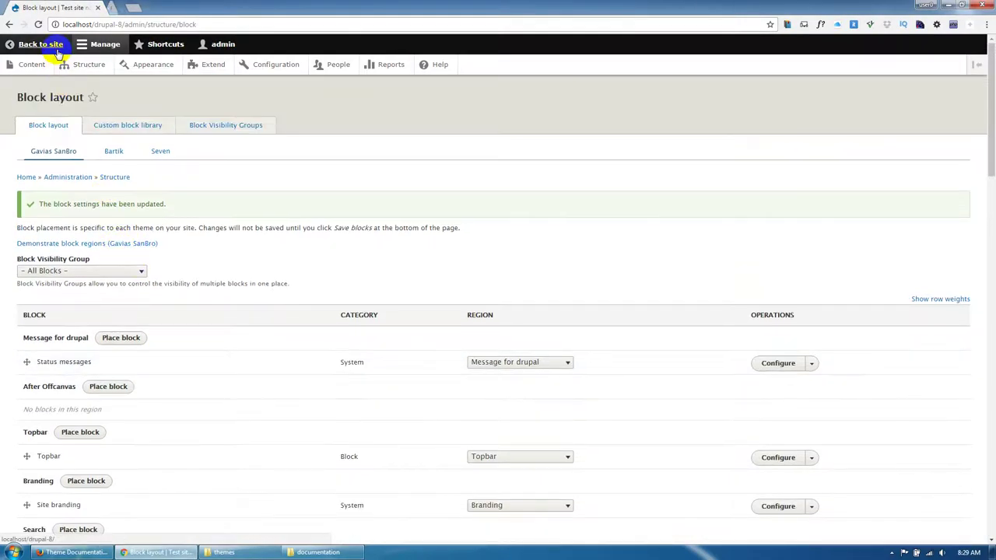
{"action": "left_click", "coordinate": [136, 7]}
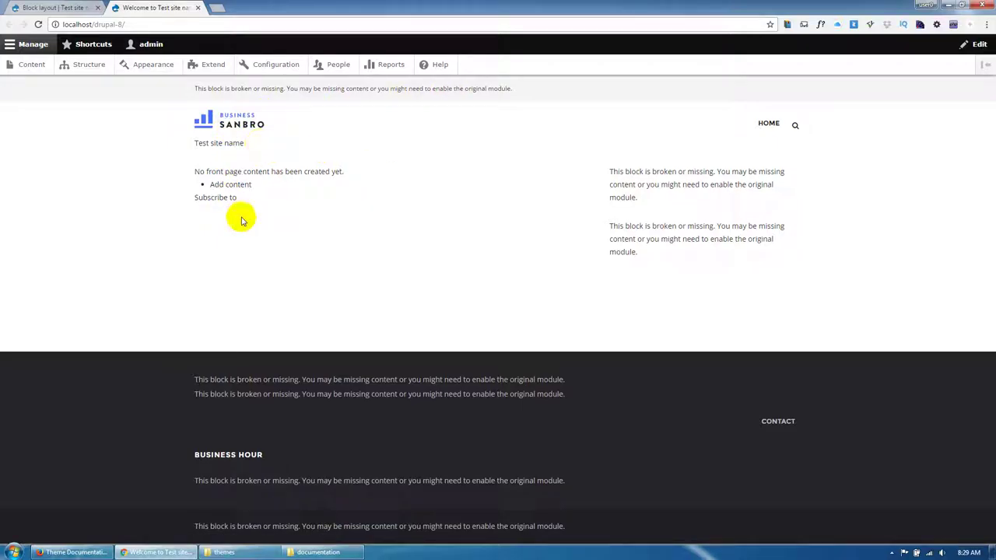
{"action": "left_click", "coordinate": [51, 7]}
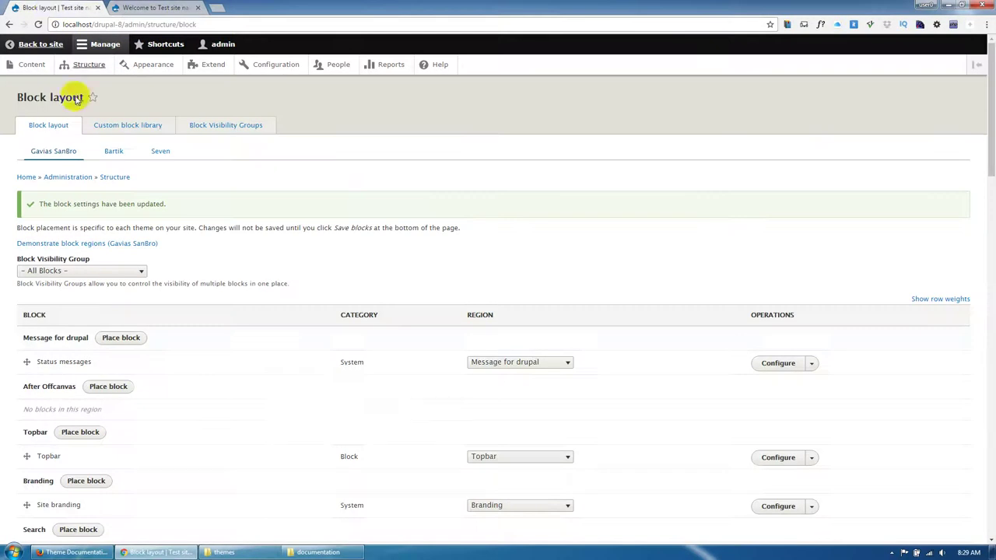
{"action": "scroll", "coordinate": [234, 341], "scroll_direction": "down", "scroll_amount": 2}
{"action": "scroll", "coordinate": [433, 399], "scroll_direction": "down", "scroll_amount": 2}
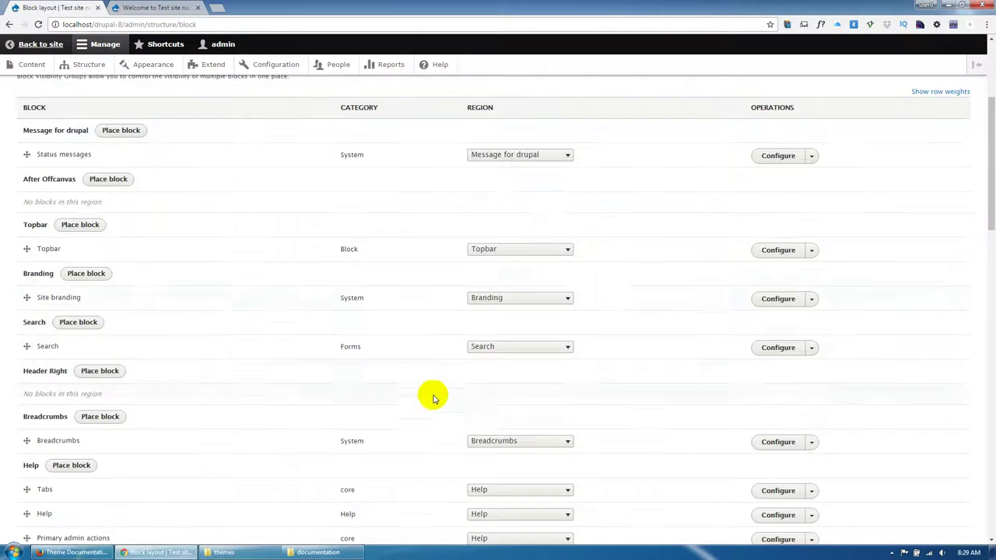
{"action": "scroll", "coordinate": [400, 367], "scroll_direction": "down", "scroll_amount": 3}
{"action": "left_click", "coordinate": [129, 9]}
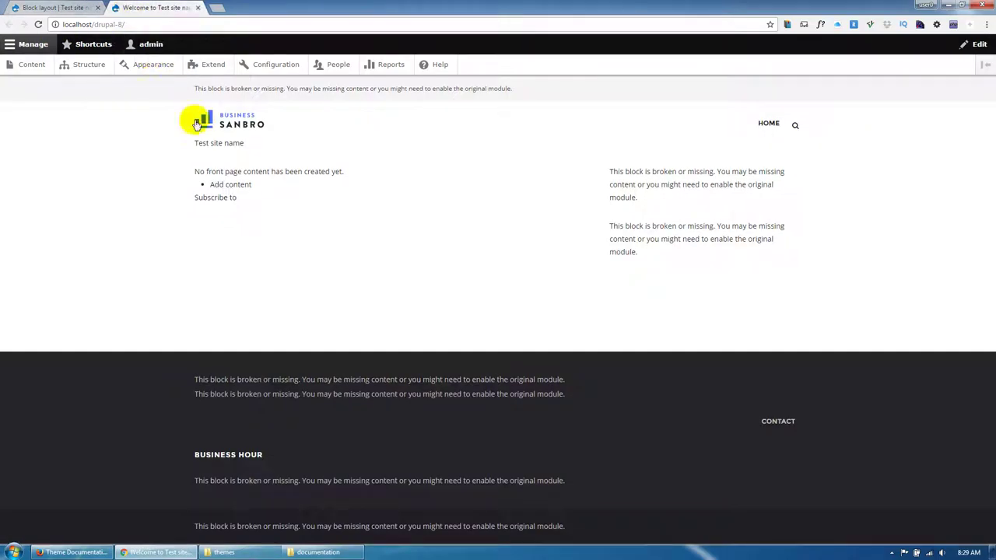
- Configure the Site branding block to hide the site name and site slogan, and save the block
{"action": "left_click", "coordinate": [67, 6]}
{"action": "scroll", "coordinate": [171, 325], "scroll_direction": "down", "scroll_amount": 1}
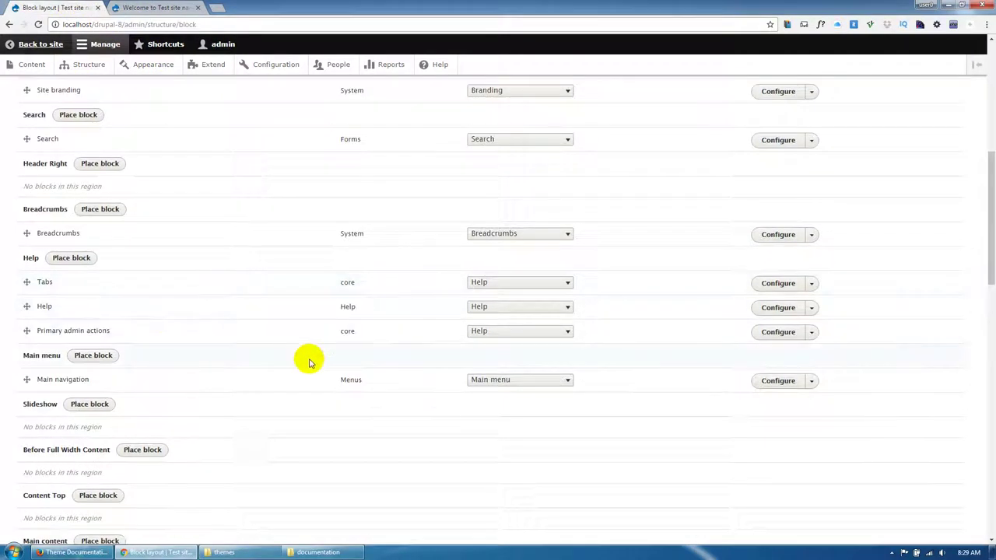
{"action": "scroll", "coordinate": [309, 363], "scroll_direction": "down", "scroll_amount": 1}
{"action": "scroll", "coordinate": [309, 363], "scroll_direction": "up", "scroll_amount": 3}
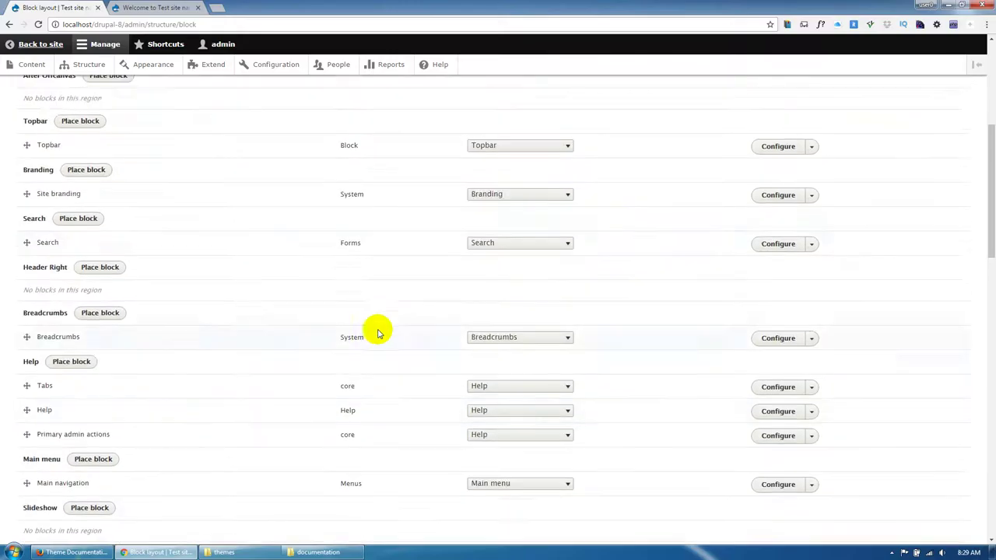
{"action": "left_click", "coordinate": [750, 196]}
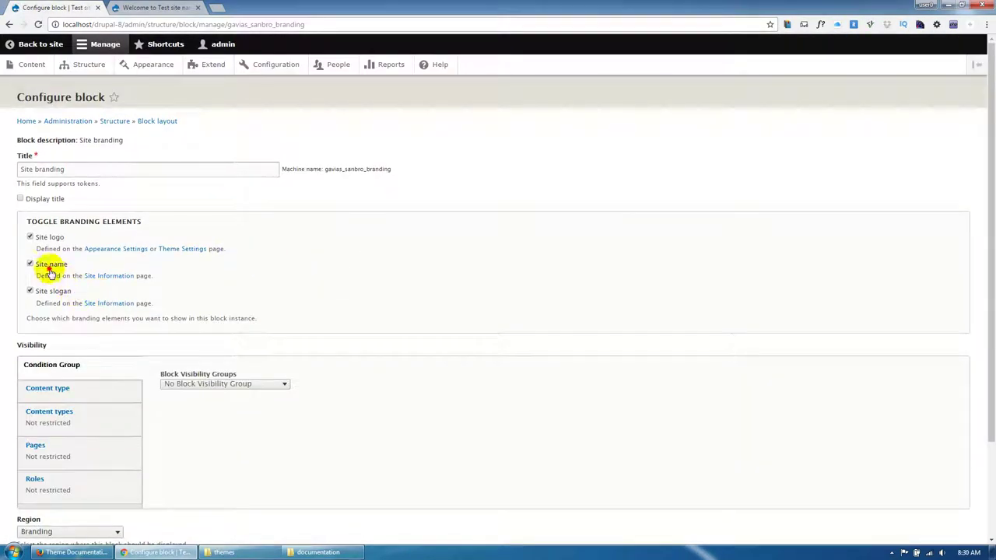
{"action": "left_click", "coordinate": [45, 295]}
{"action": "scroll", "coordinate": [57, 402], "scroll_direction": "down", "scroll_amount": 2}
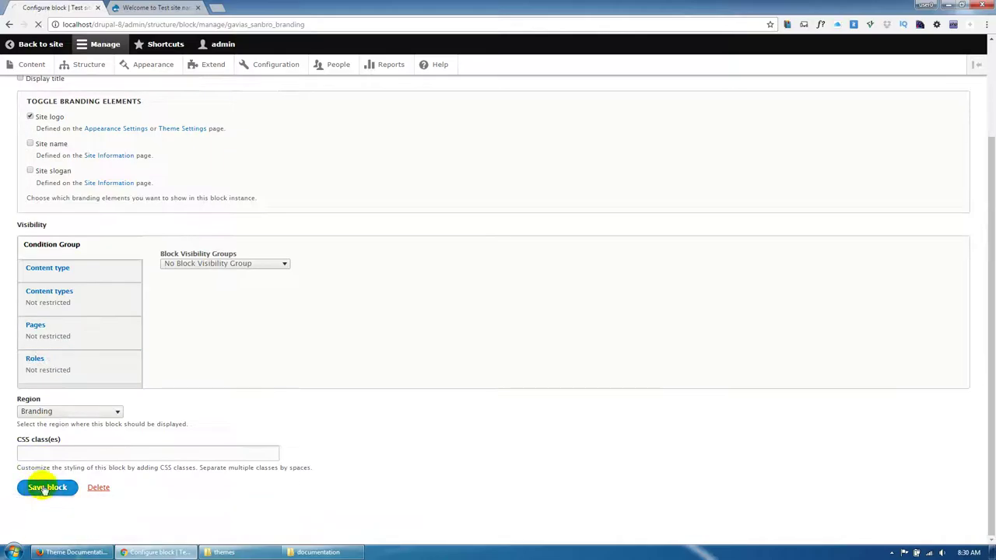
{"action": "left_click", "coordinate": [44, 488]}
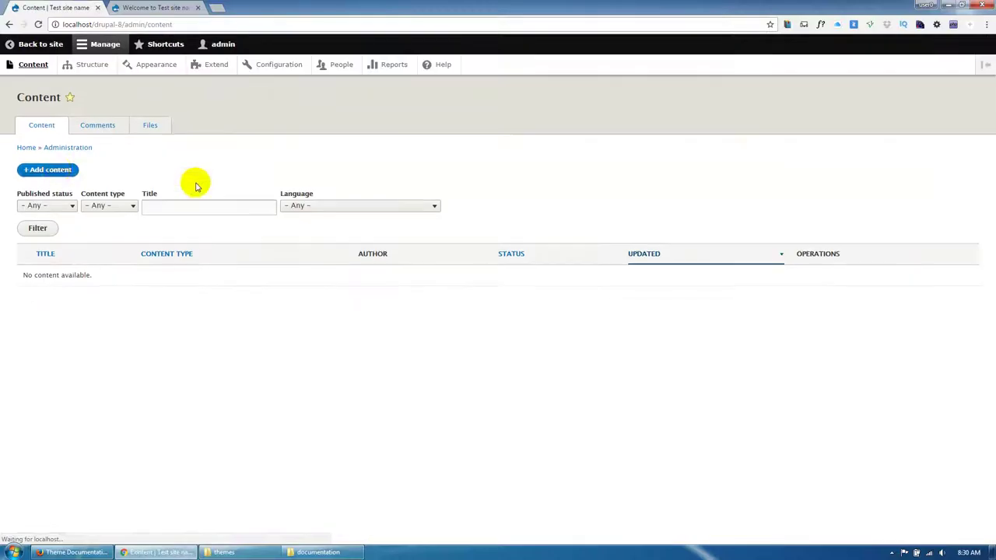
- Check the fields on the Basic page creation form and open the field management of the Basic page content type
{"action": "left_click", "coordinate": [47, 168]}
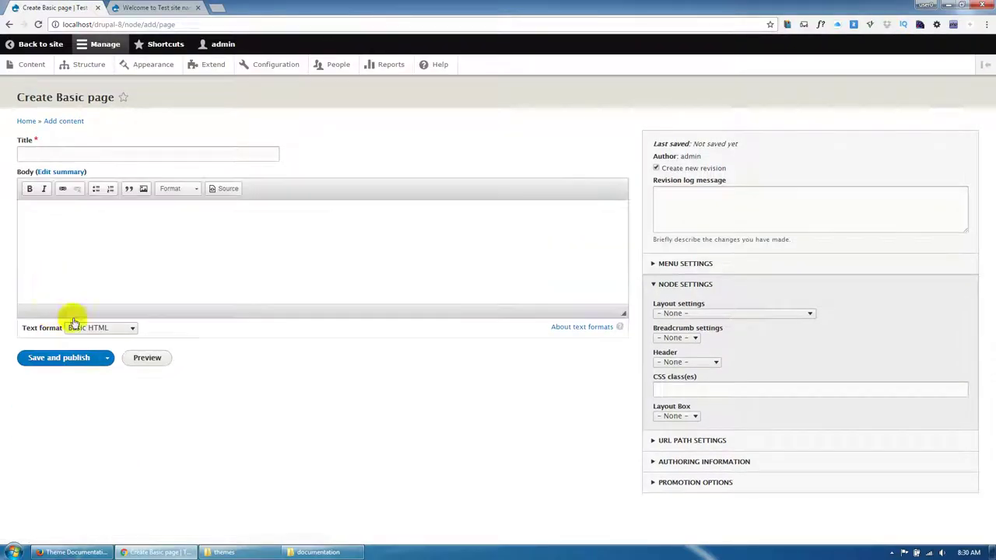
{"action": "left_click", "coordinate": [78, 65]}
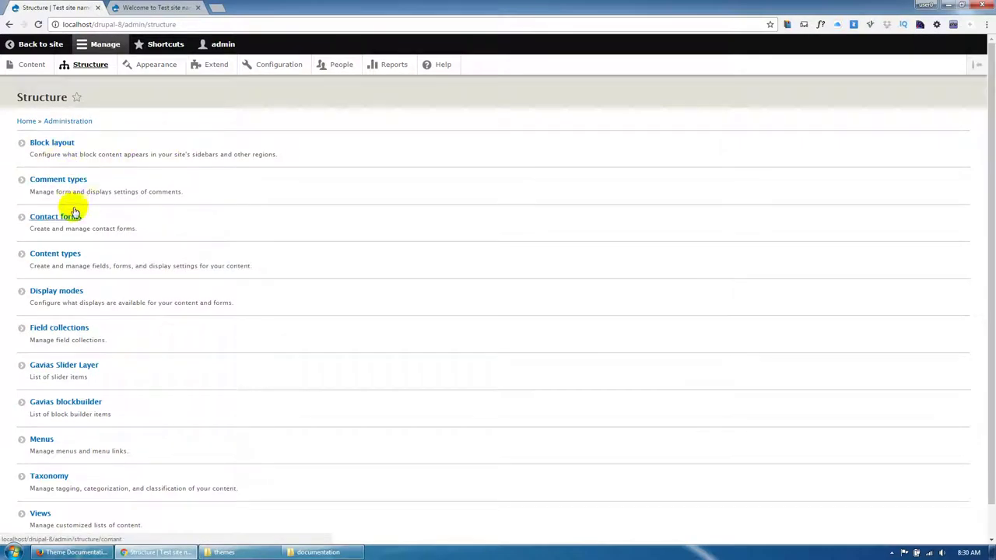
{"action": "left_click", "coordinate": [154, 276]}
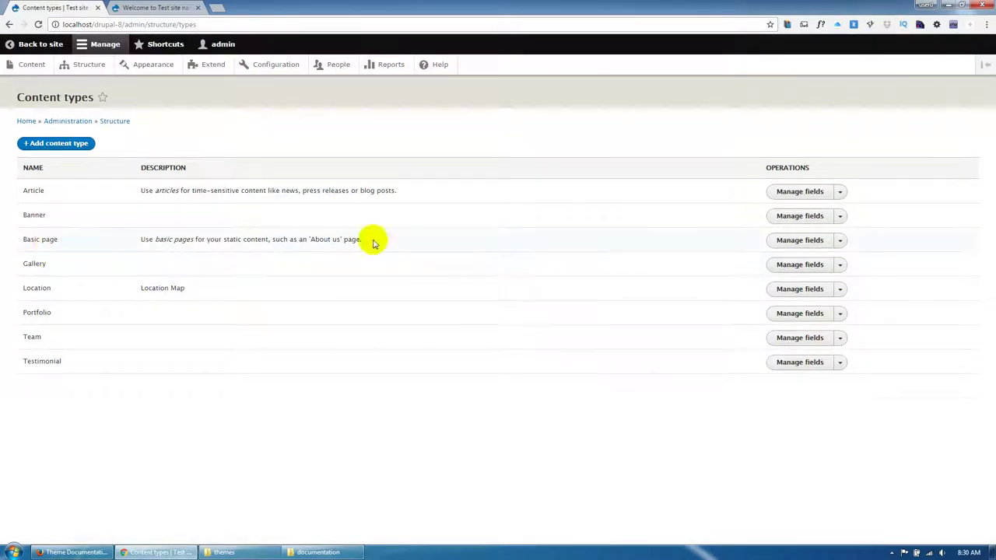
{"action": "left_click", "coordinate": [780, 240]}
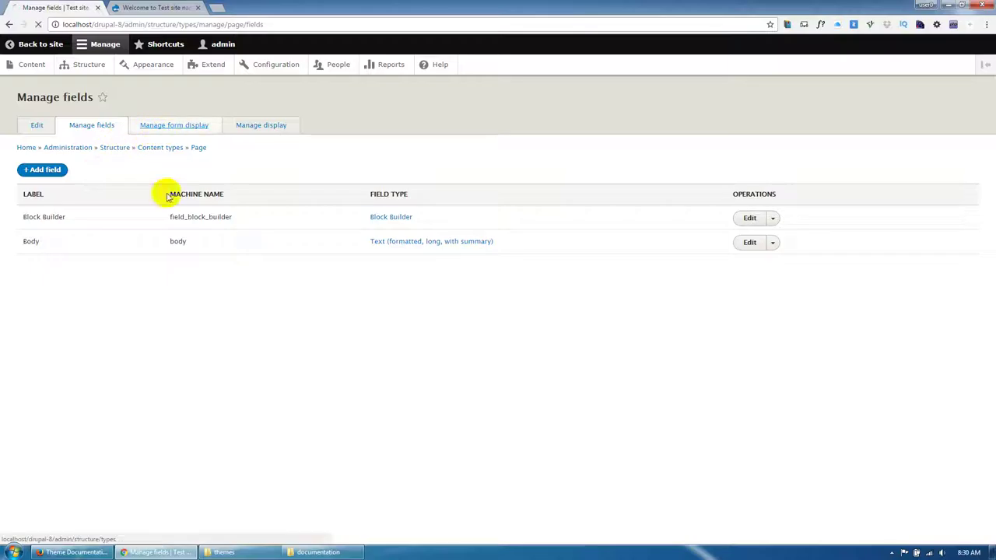
- Enable the Block Builder field below Body in the Basic page form display and save
{"action": "scroll", "coordinate": [78, 350], "scroll_direction": "down", "scroll_amount": 1}
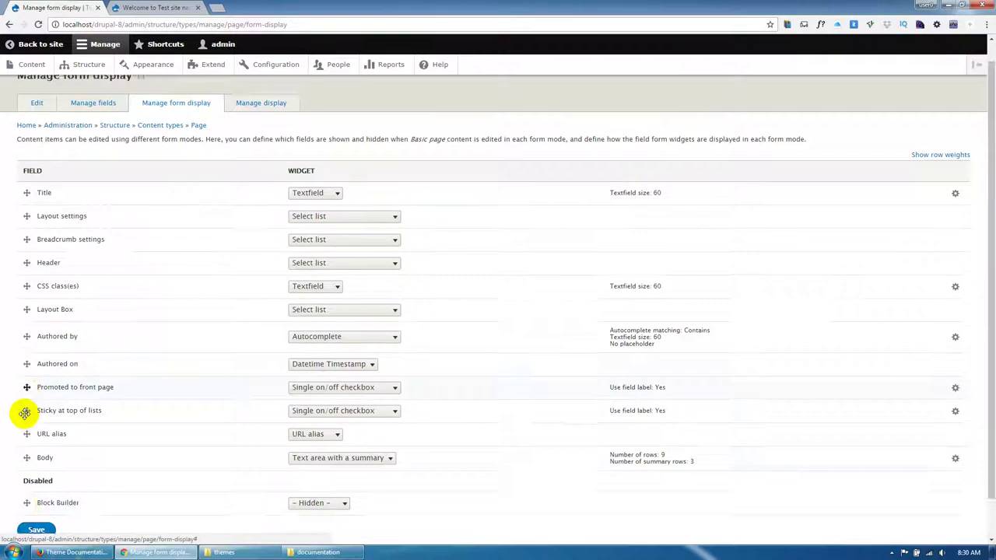
{"action": "mouse_move", "coordinate": [23, 463]}
{"action": "left_mouse_down"}
{"action": "mouse_move", "coordinate": [23, 441]}
{"action": "mouse_move", "coordinate": [28, 453]}
{"action": "left_mouse_up"}
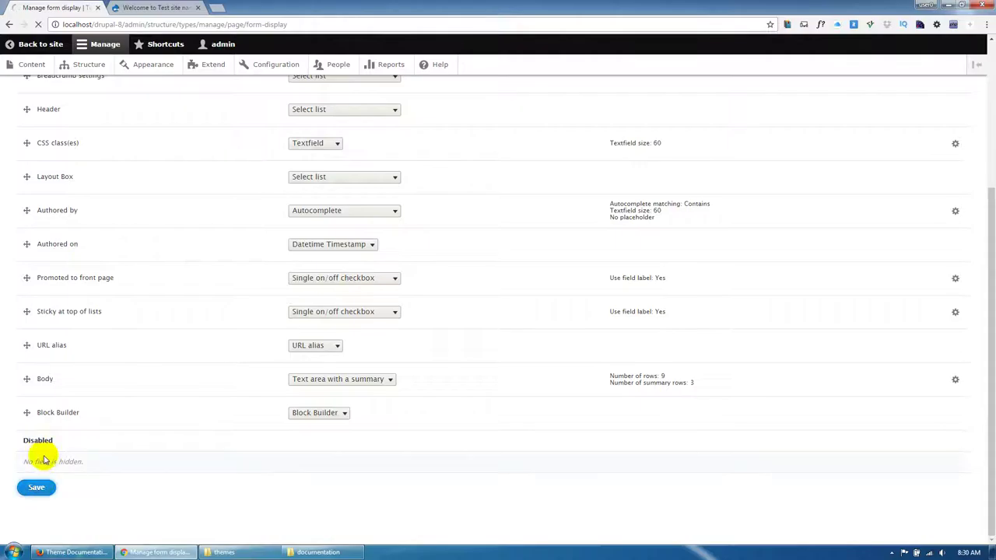
{"action": "scroll", "coordinate": [54, 428], "scroll_direction": "up", "scroll_amount": 2}
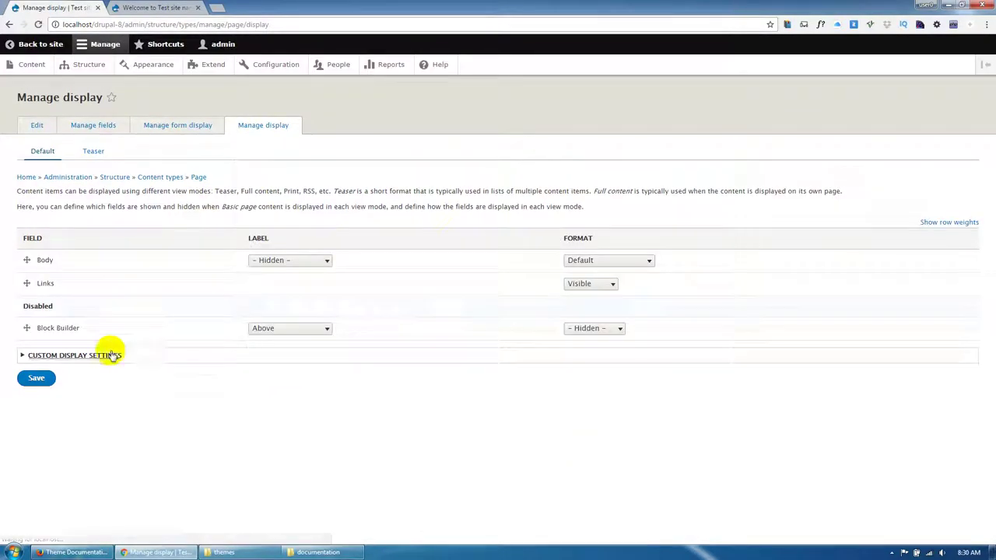
- Enable the Block Builder field in the Basic page default display, set its label to Hidden, and save
{"action": "left_click_drag", "start_coordinate": [27, 327], "coordinate": [33, 315]}
{"action": "left_click", "coordinate": [34, 433]}
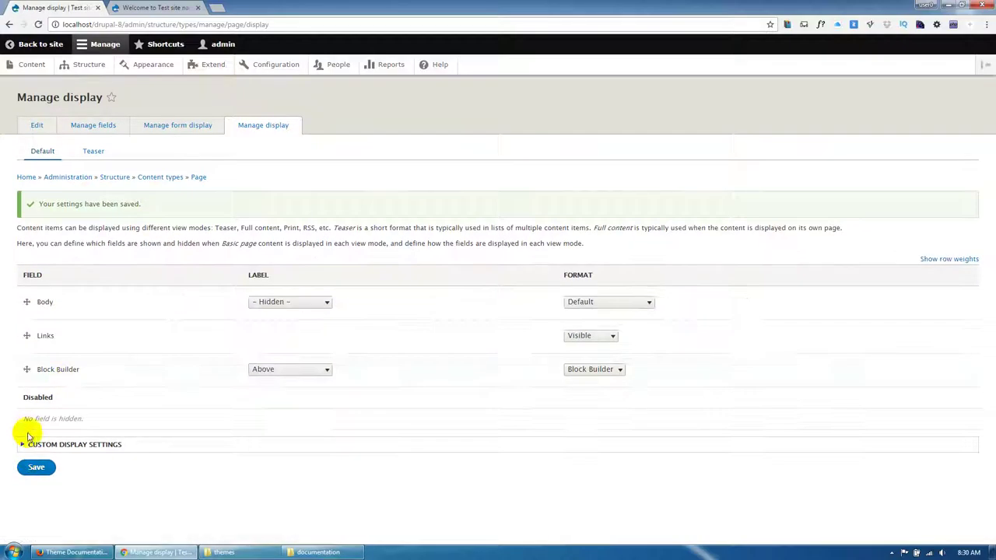
{"action": "left_click", "coordinate": [284, 370]}
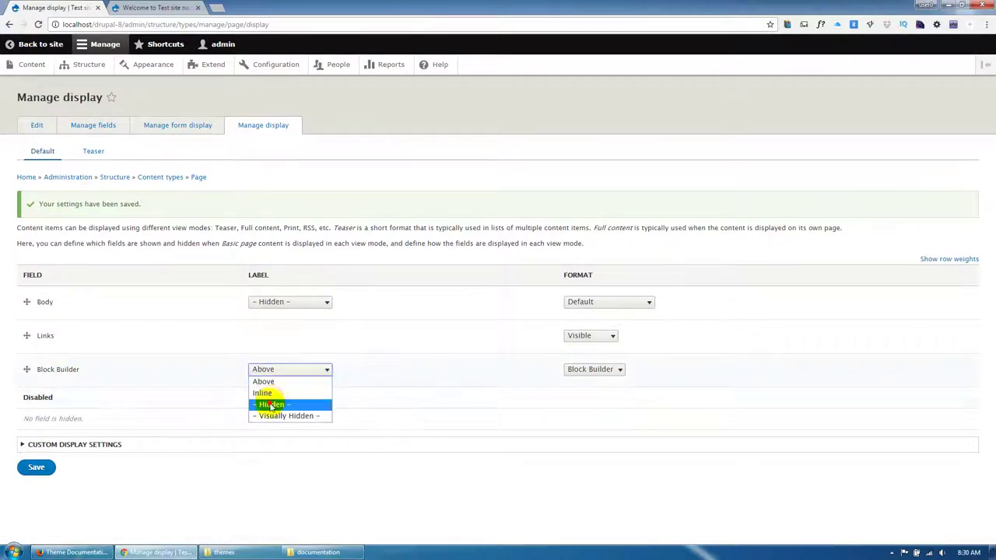
{"action": "left_click", "coordinate": [276, 402]}
{"action": "left_click", "coordinate": [36, 469]}
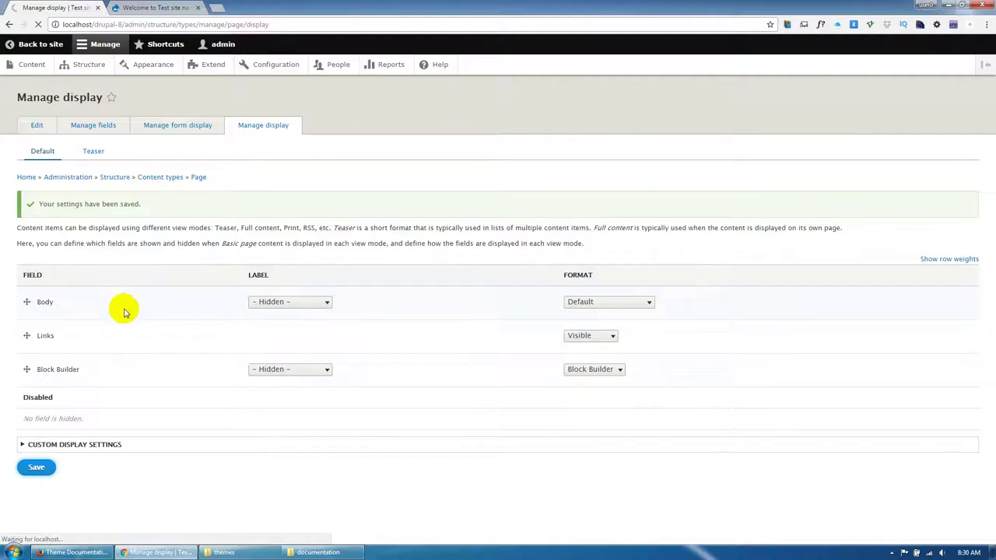
- Start a new Basic page and enter Home page as its title
{"action": "left_click", "coordinate": [32, 67]}
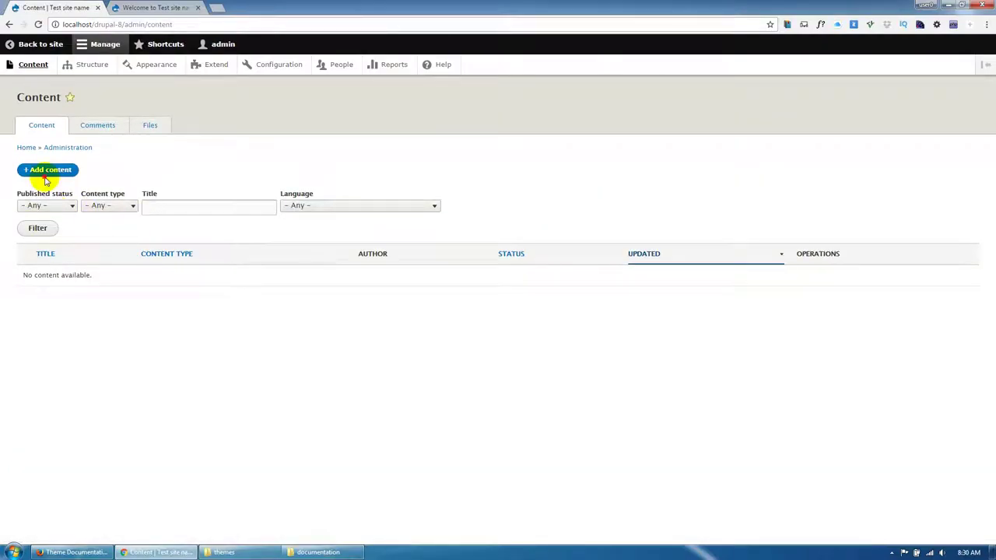
{"action": "left_click", "coordinate": [47, 173]}
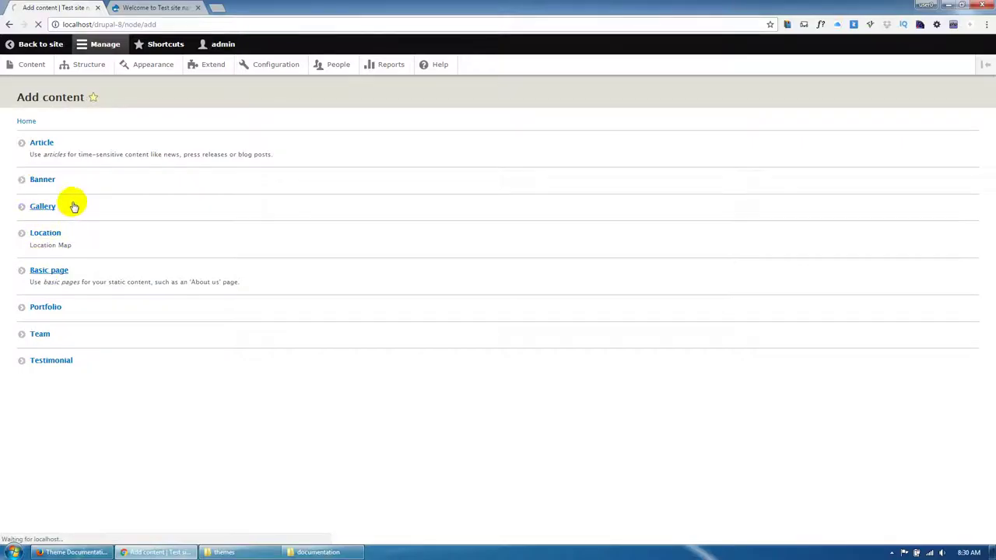
{"action": "left_click", "coordinate": [69, 157]}
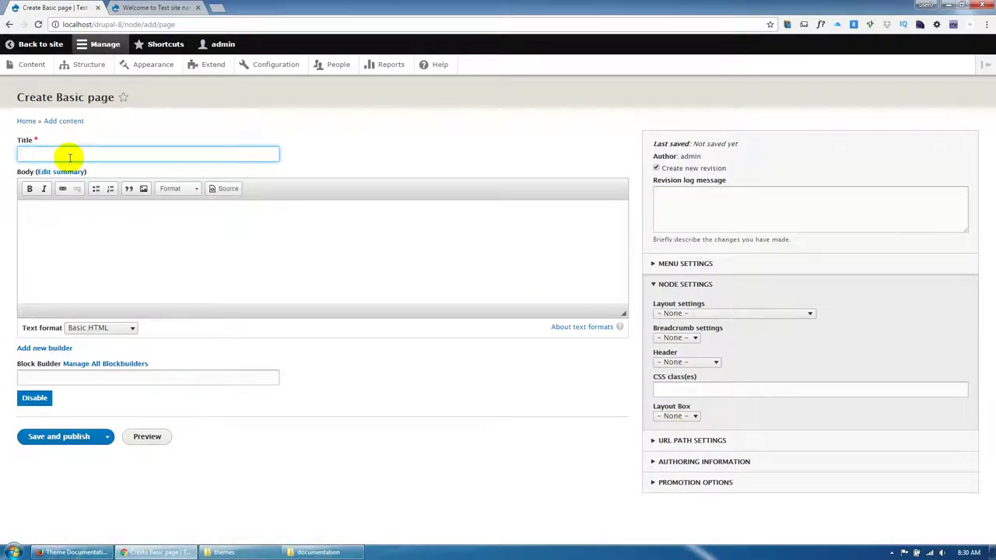
{"action": "type", "text": "Home page"}
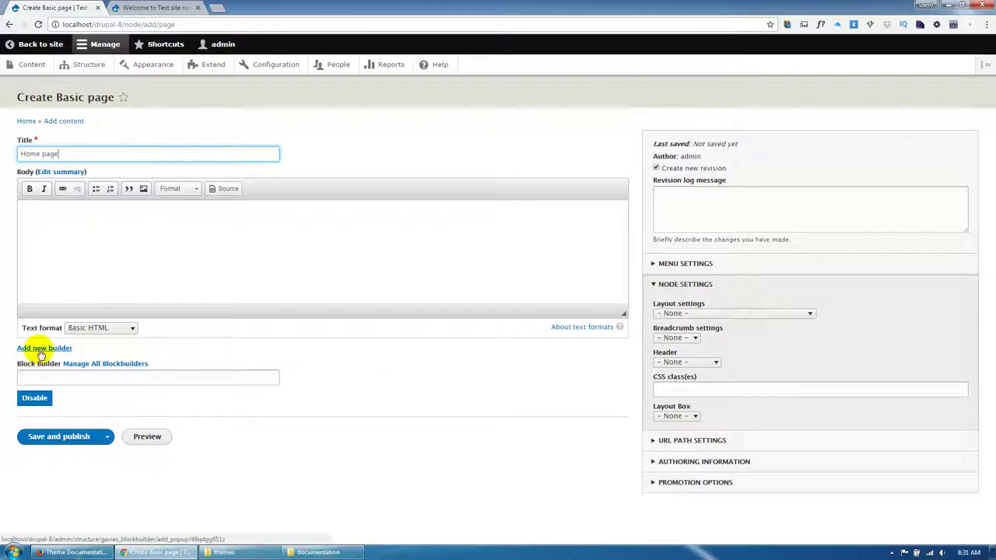
- Set the layout to Fullwith no sidebar (use for block builder), disable the breadcrumb, enter CSS class hidden-title, and save and publish the page
{"action": "left_click", "coordinate": [716, 313]}
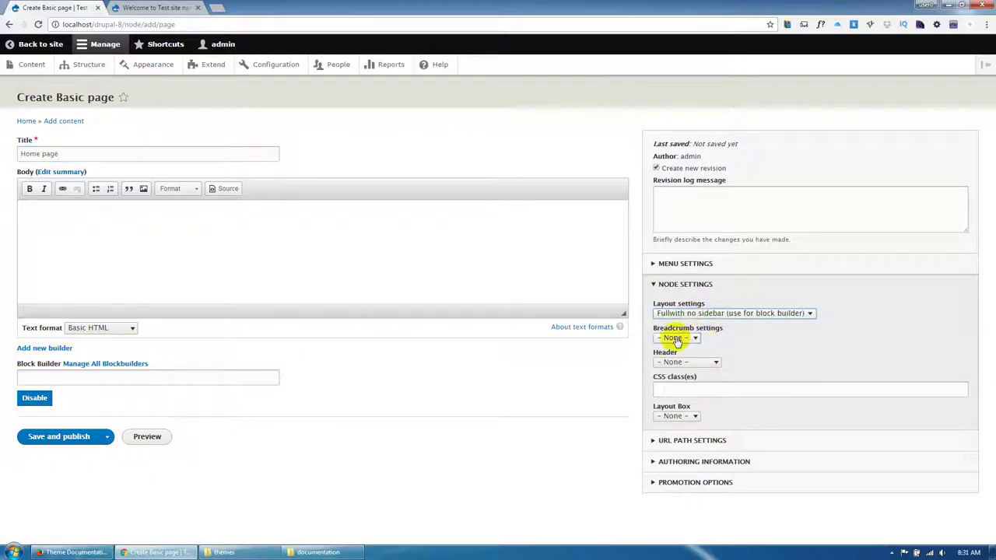
{"action": "left_click", "coordinate": [675, 340]}
{"action": "left_click", "coordinate": [679, 341]}
{"action": "left_click", "coordinate": [679, 340]}
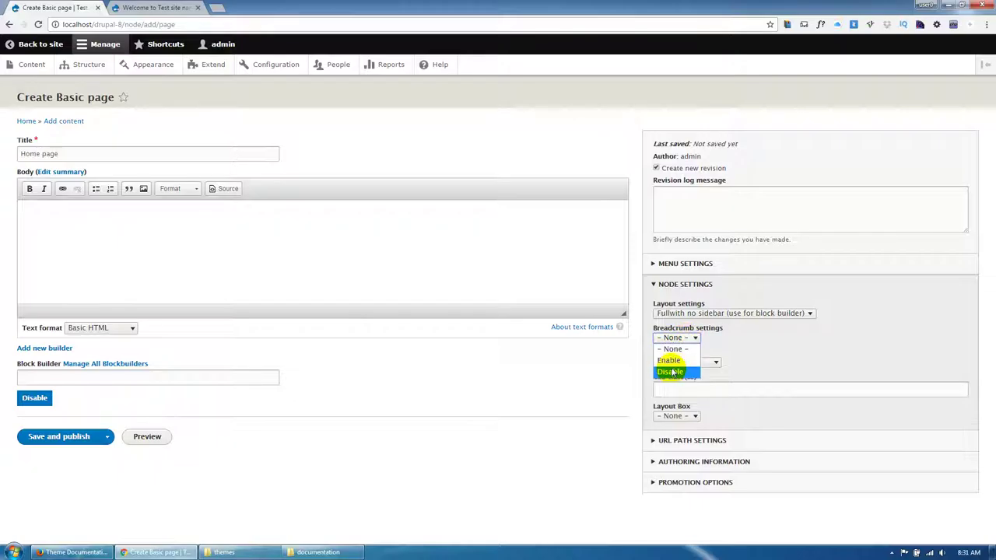
{"action": "left_click", "coordinate": [674, 371]}
{"action": "left_click", "coordinate": [688, 362]}
{"action": "left_click", "coordinate": [690, 375]}
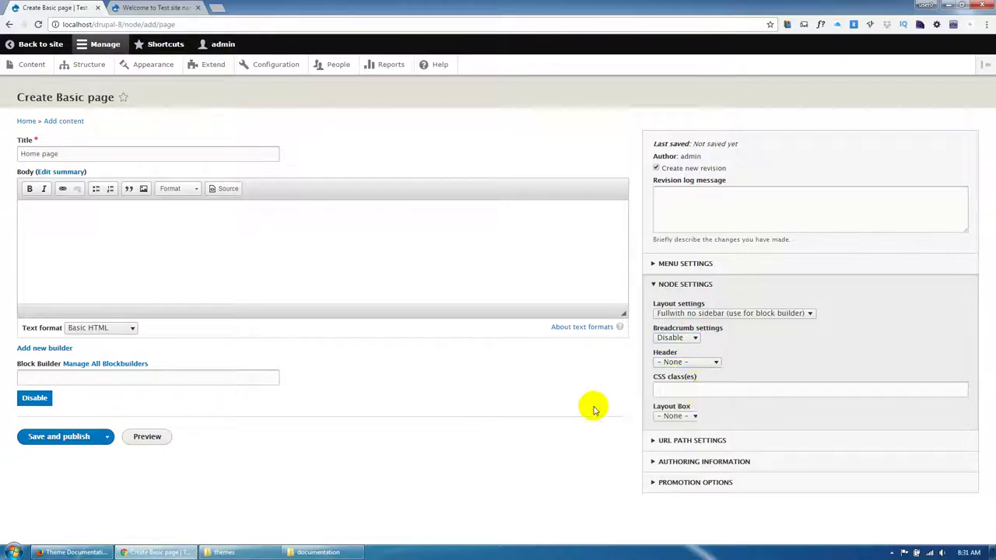
{"action": "left_click", "coordinate": [690, 389]}
{"action": "left_click", "coordinate": [679, 399]}
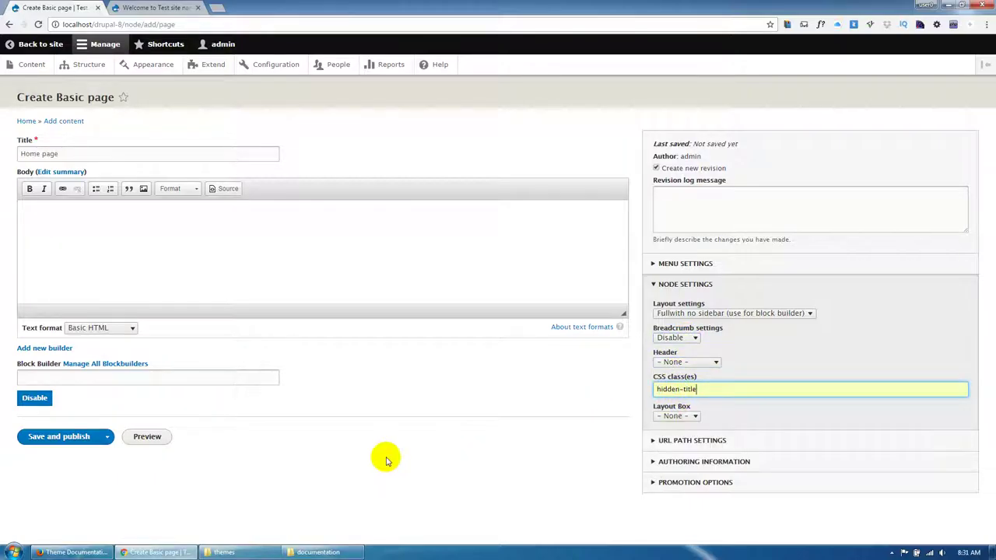
{"action": "left_click", "coordinate": [47, 440]}
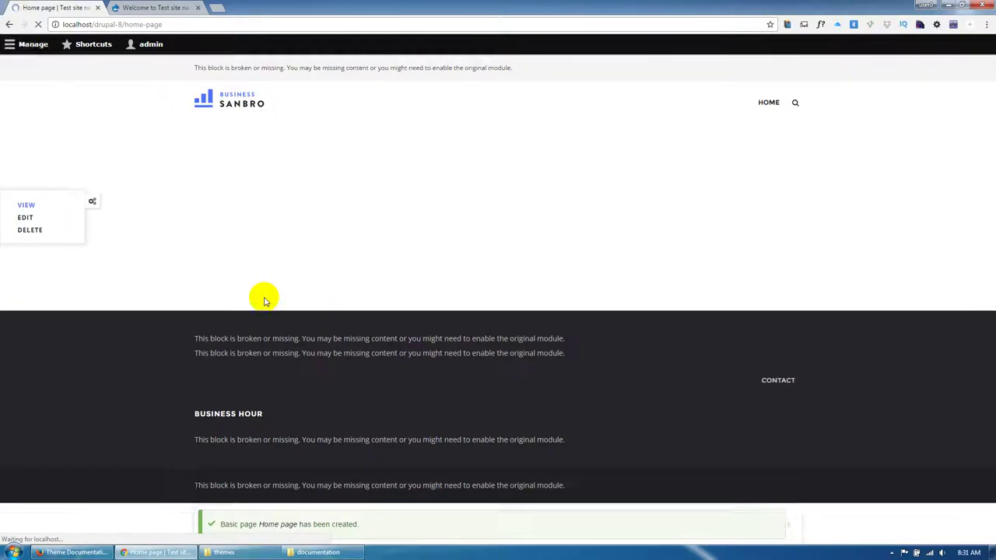
- Edit the Home page, add a new block builder titled home page with machine name home_page, and save the page as published
{"action": "left_click", "coordinate": [28, 229]}
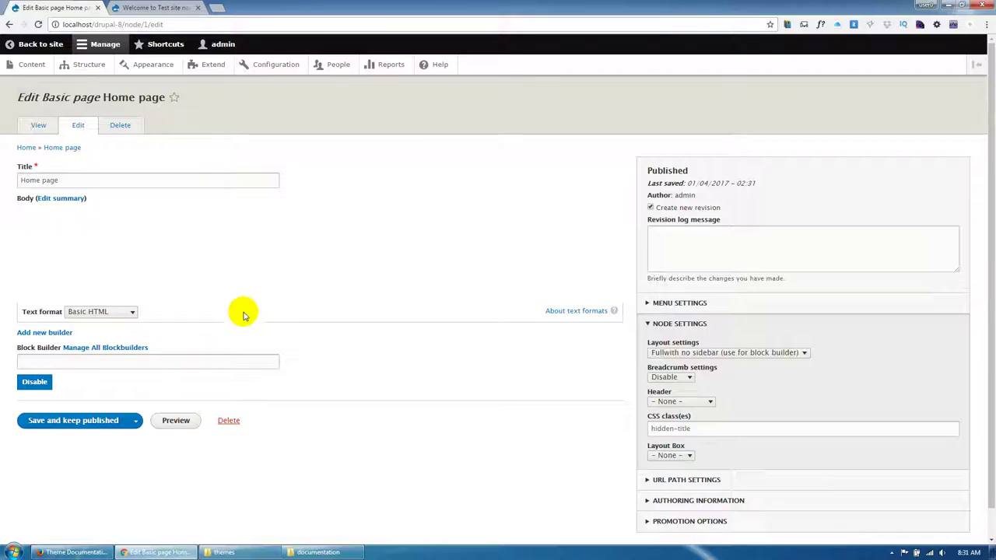
{"action": "left_click", "coordinate": [44, 345]}
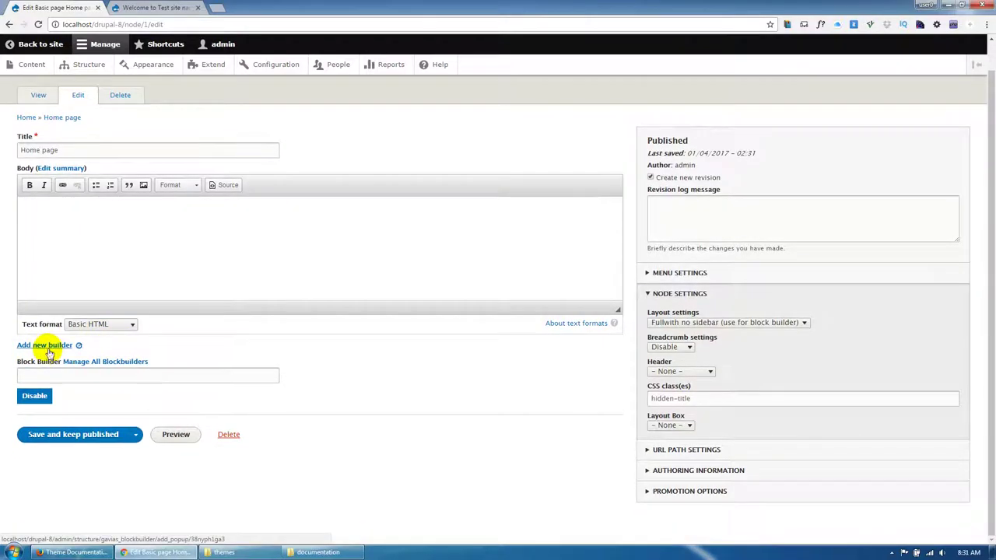
{"action": "left_click", "coordinate": [171, 272]}
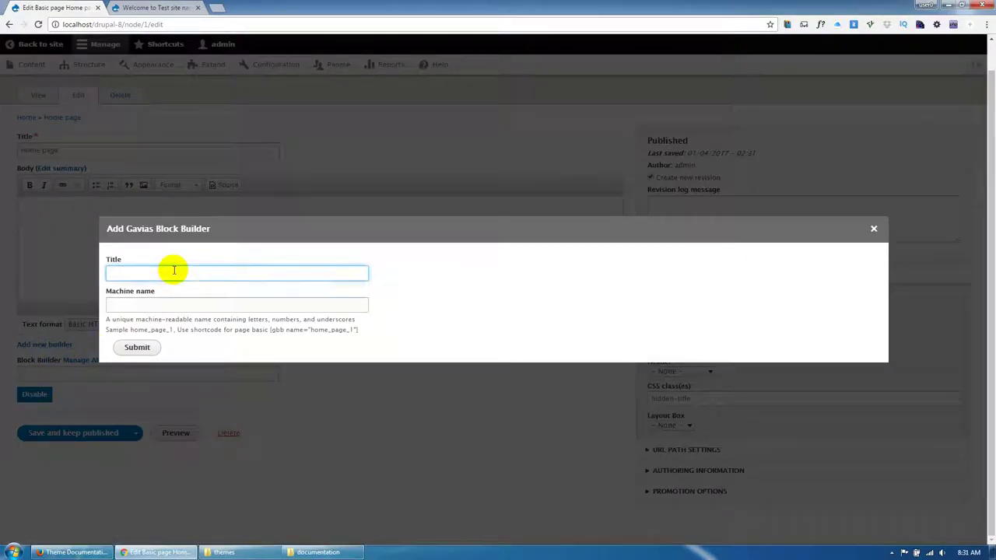
{"action": "type", "text": "home_"}
{"action": "key", "text": "BackSpace"}
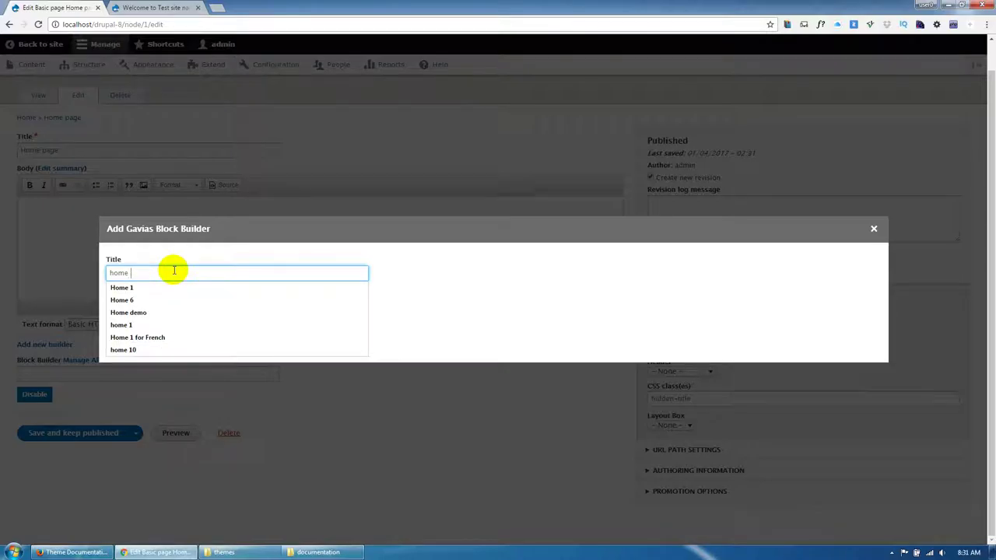
{"action": "type", "text": "page"}
{"action": "key", "text": "Tab"}
{"action": "type", "text": "hom"}
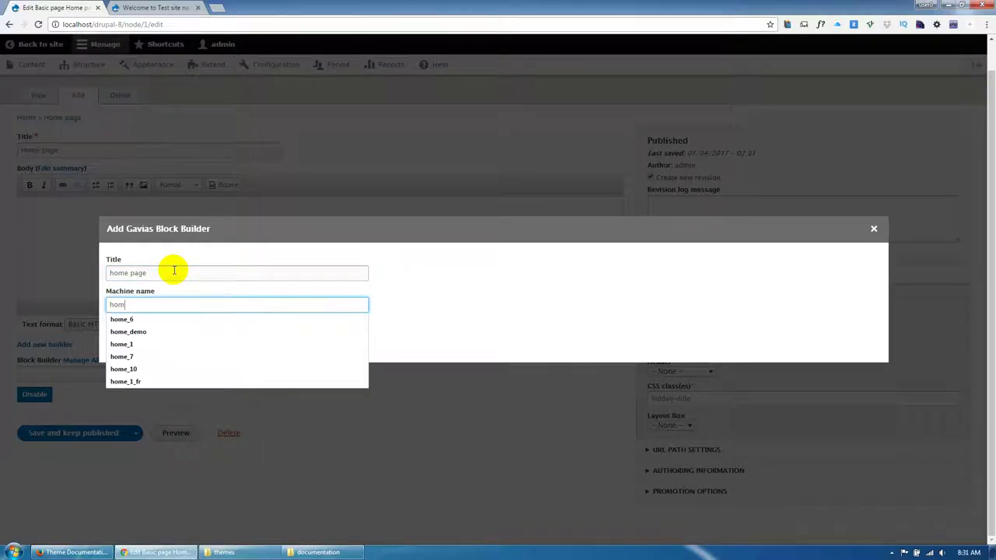
{"action": "type", "text": "e_pag"}
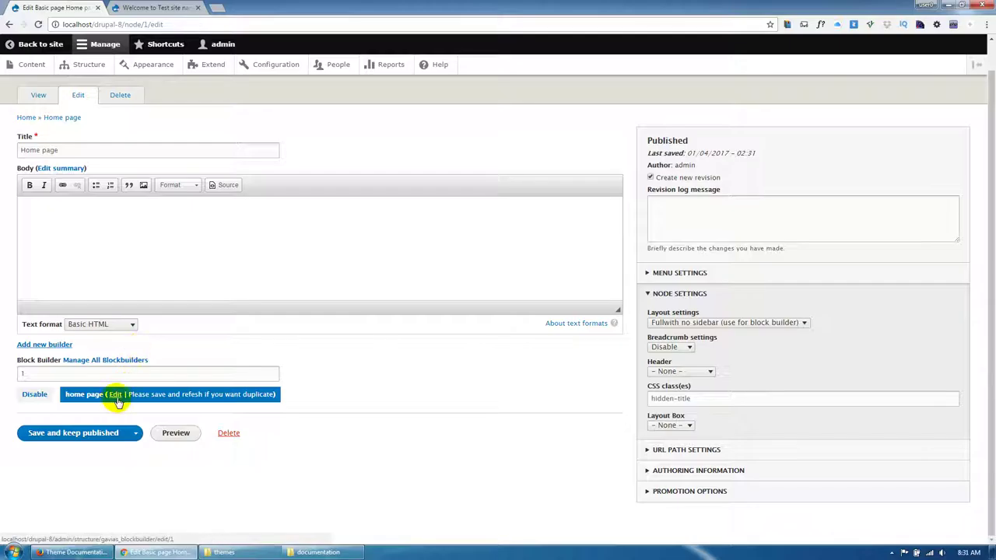
{"action": "left_click", "coordinate": [44, 434]}
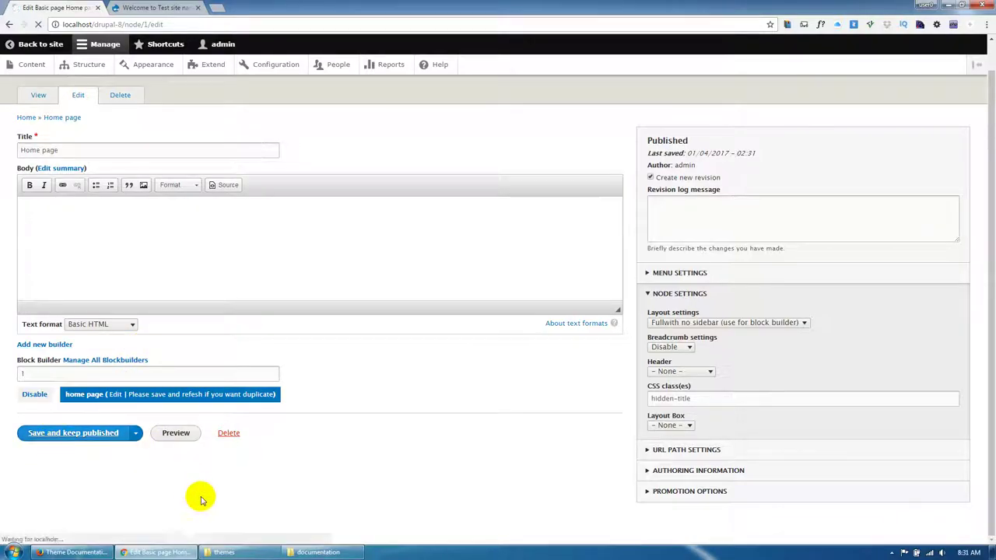
- Extract files_export_blockbuilder.zip from the gavias_sanbro_full folder into its own folder and locate home-1.txt inside it
{"action": "left_click", "coordinate": [312, 552]}
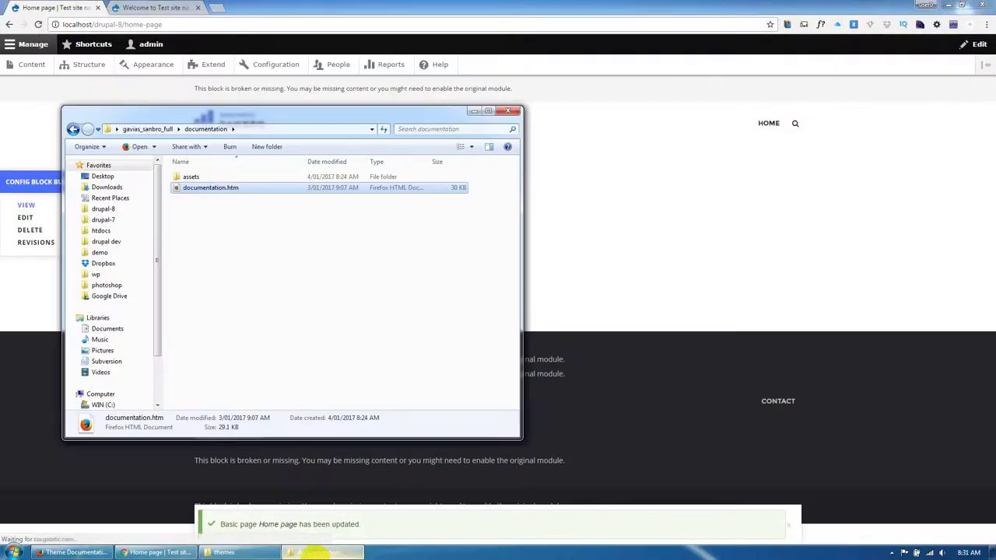
{"action": "left_click", "coordinate": [144, 128]}
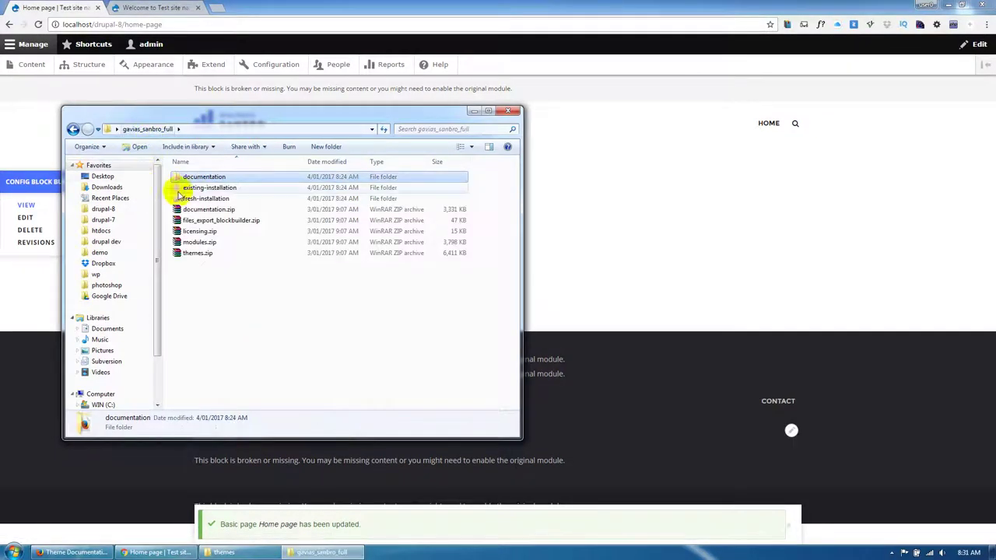
{"action": "left_click", "coordinate": [204, 189]}
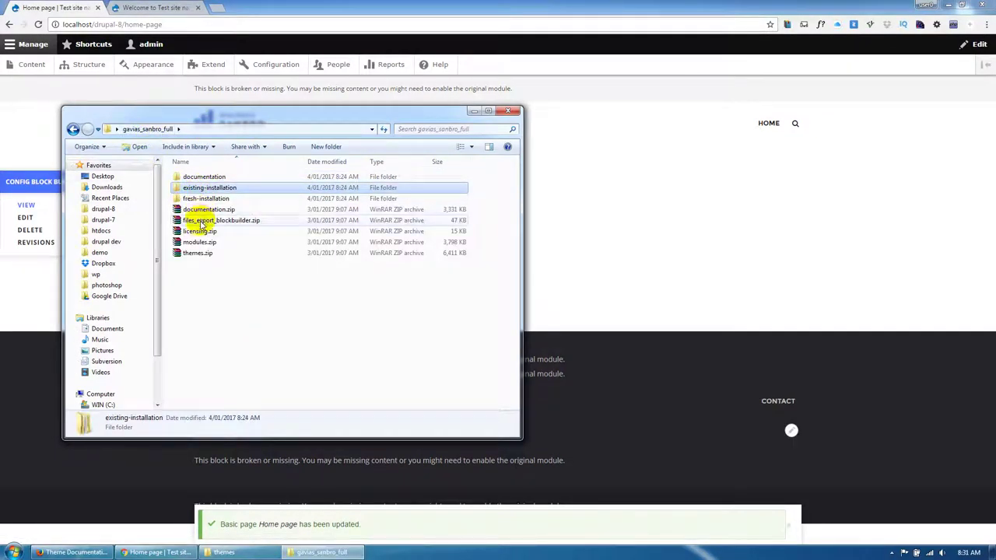
{"action": "left_click", "coordinate": [201, 221]}
{"action": "right_click", "coordinate": [204, 221]}
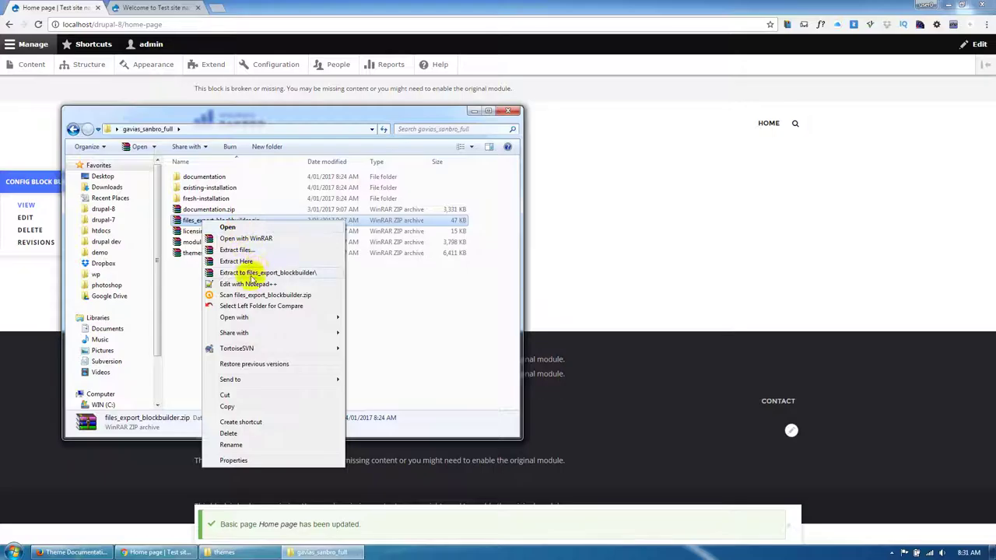
{"action": "left_click", "coordinate": [252, 274]}
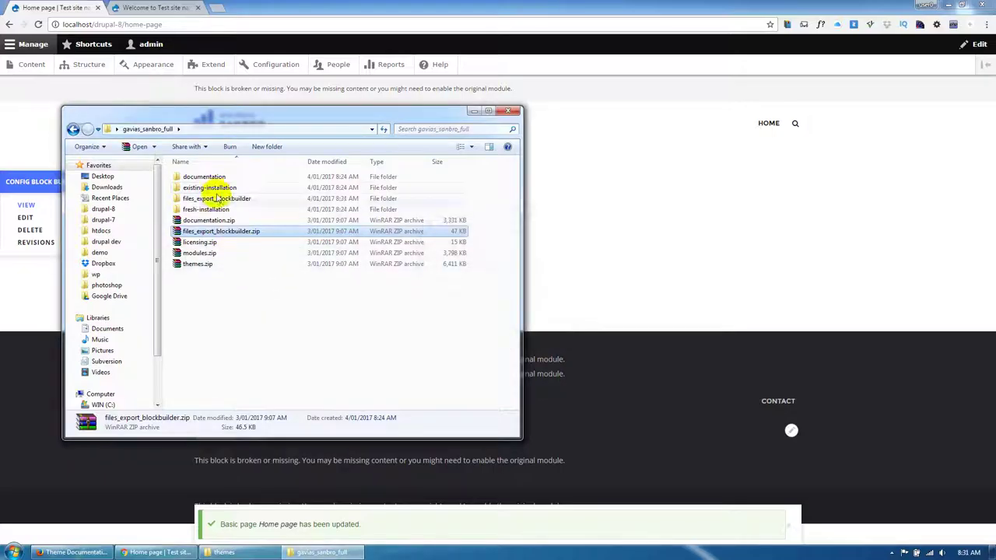
{"action": "double_click", "coordinate": [216, 199]}
{"action": "double_click", "coordinate": [206, 178]}
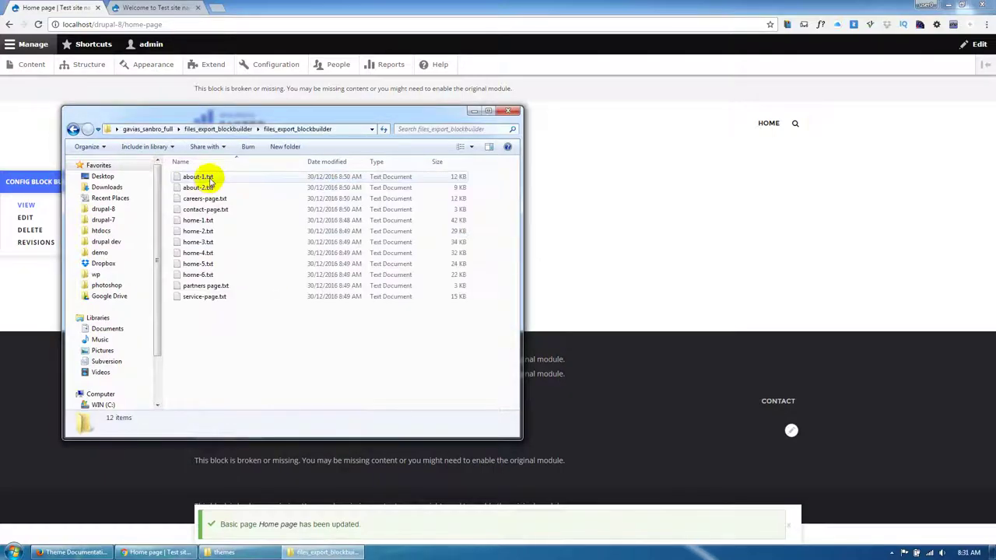
{"action": "left_click", "coordinate": [201, 221]}
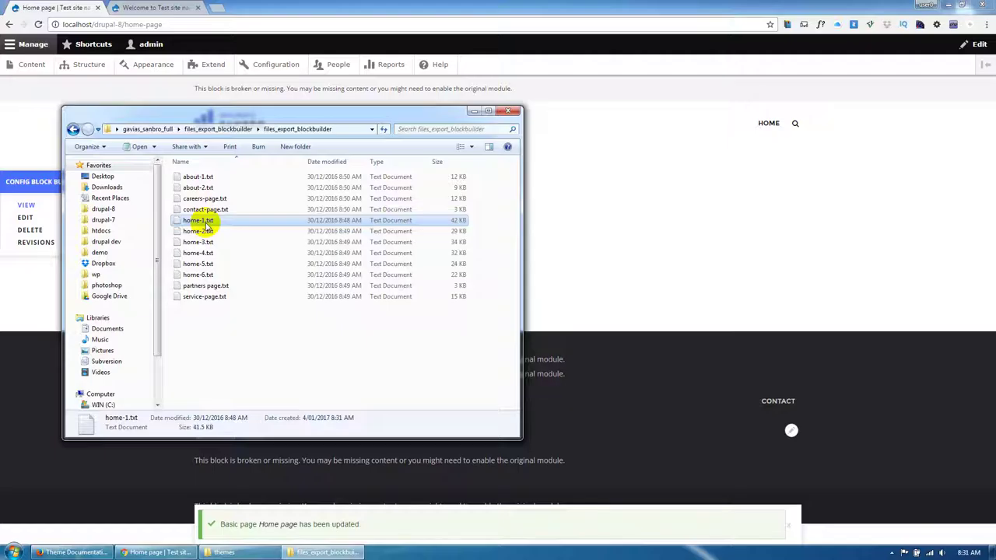
- Reopen the Home page for editing and import home-1.txt from the extracted files_export_blockbuilder folder into the home page builder
{"action": "left_click", "coordinate": [45, 295]}
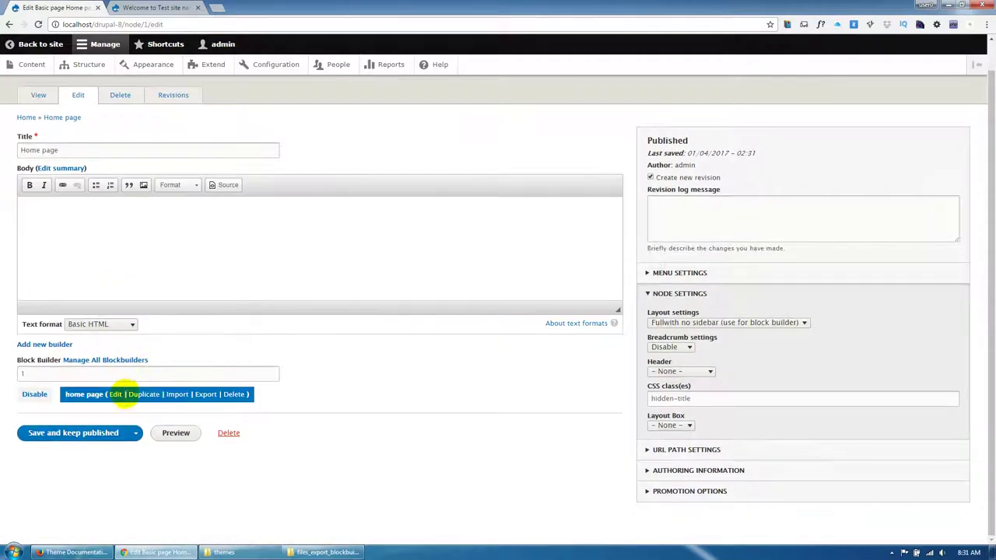
{"action": "left_click", "coordinate": [171, 397]}
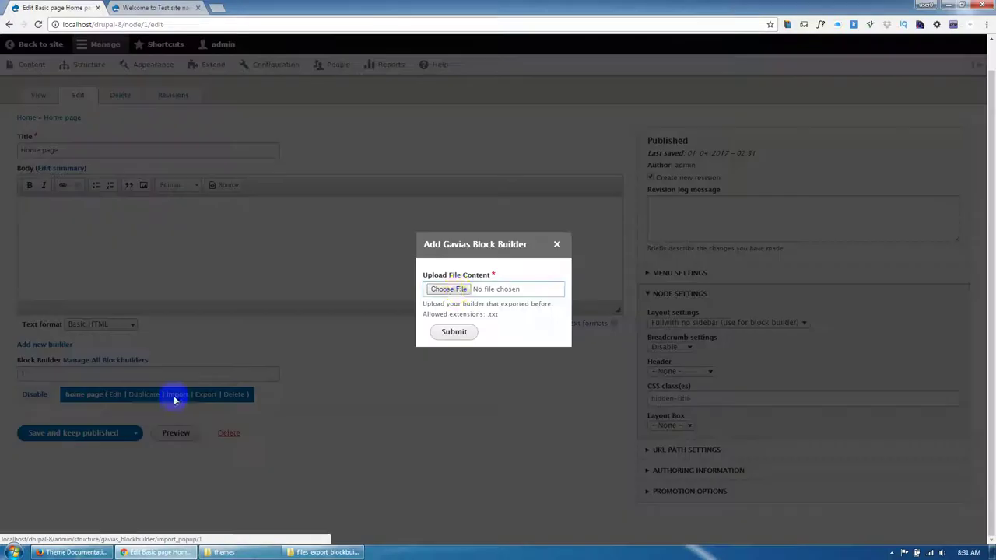
{"action": "left_click", "coordinate": [449, 289]}
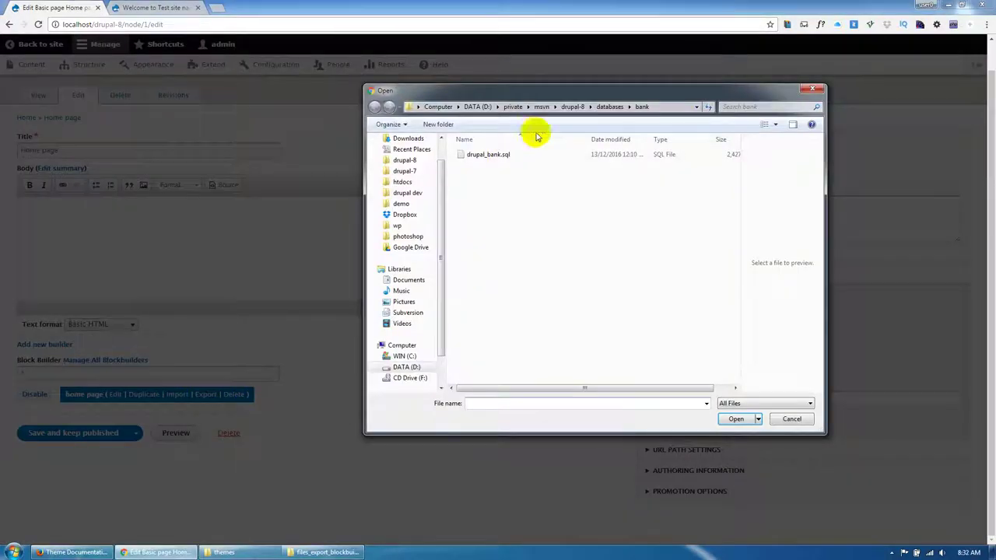
{"action": "left_click_drag", "start_coordinate": [444, 178], "coordinate": [446, 156]}
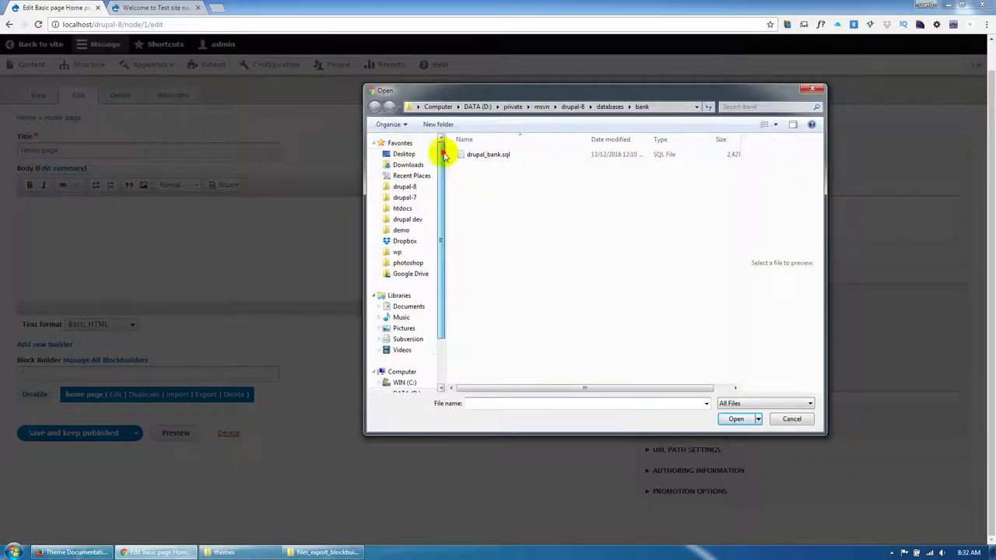
{"action": "left_click", "coordinate": [404, 154]}
{"action": "double_click", "coordinate": [488, 309]}
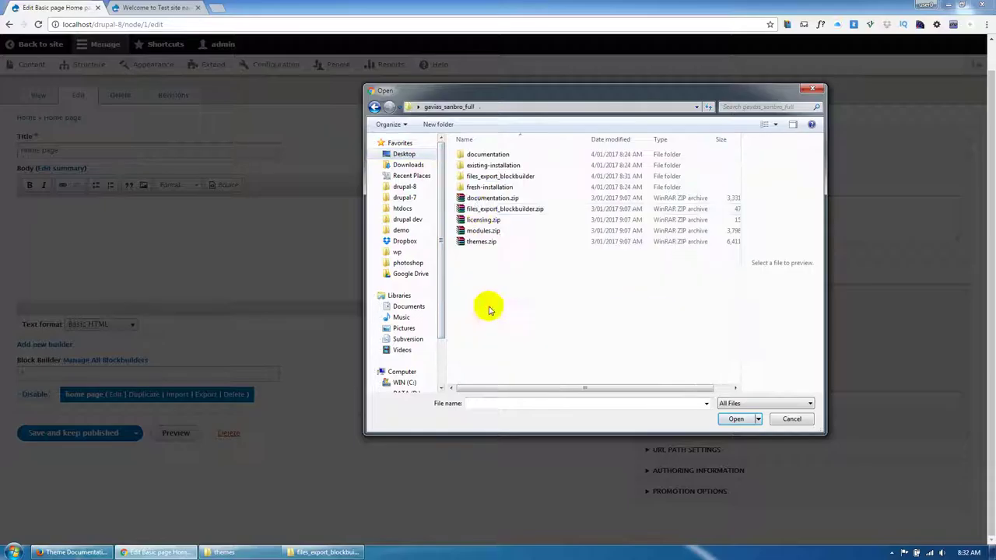
{"action": "double_click", "coordinate": [476, 175]}
{"action": "double_click", "coordinate": [478, 156]}
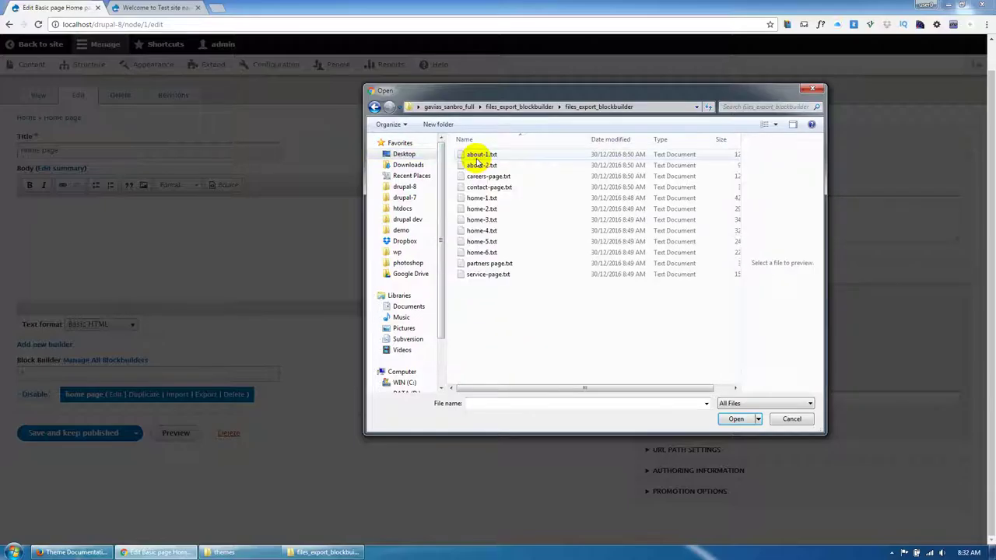
{"action": "left_click", "coordinate": [488, 200]}
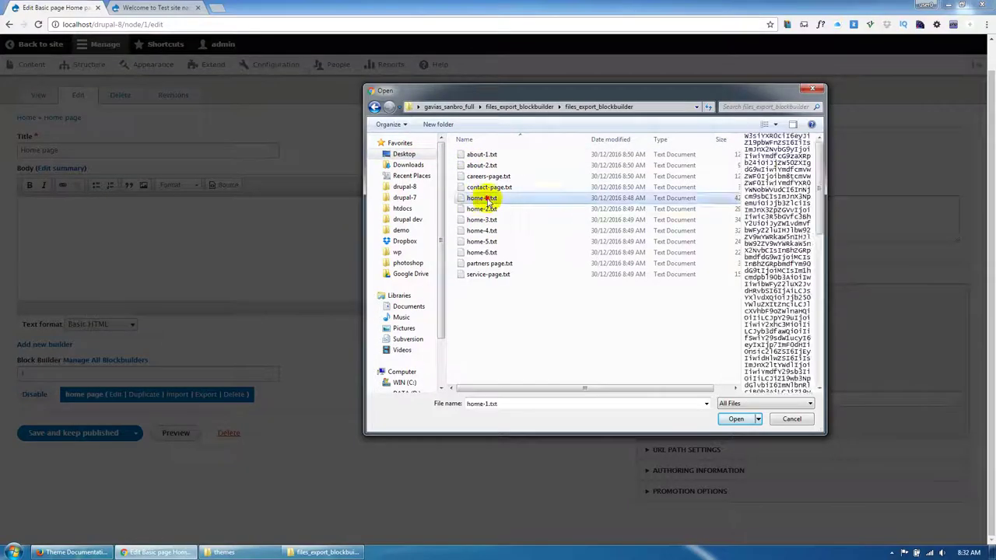
{"action": "double_click", "coordinate": [488, 199]}
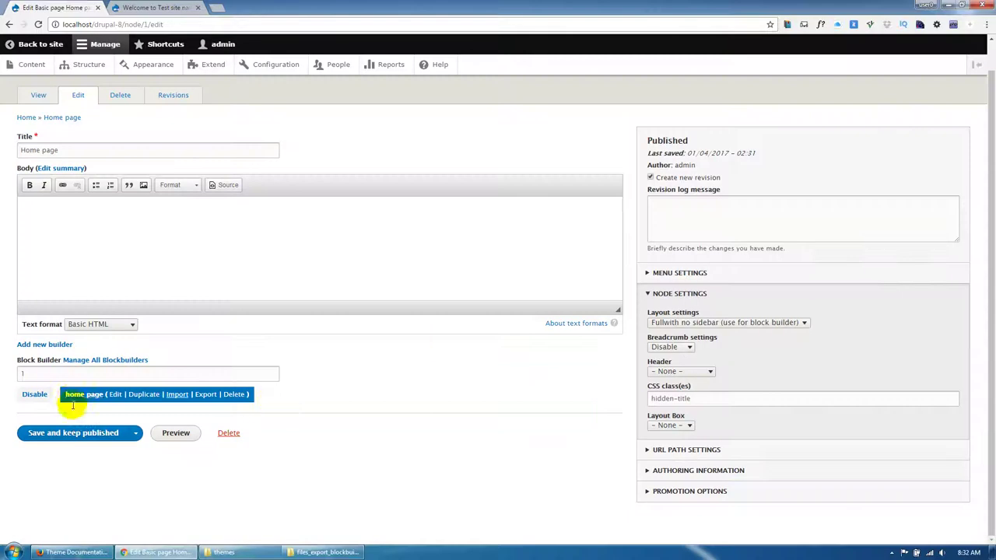
- Save the Home page as published and review the imported sections on the page
{"action": "left_click", "coordinate": [65, 434]}
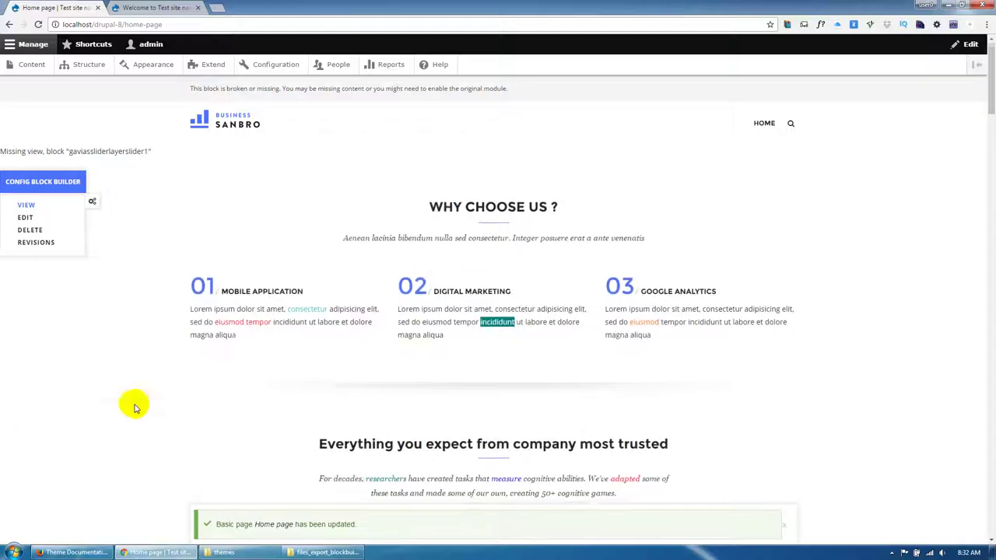
{"action": "scroll", "coordinate": [400, 360], "scroll_direction": "down", "scroll_amount": 15}
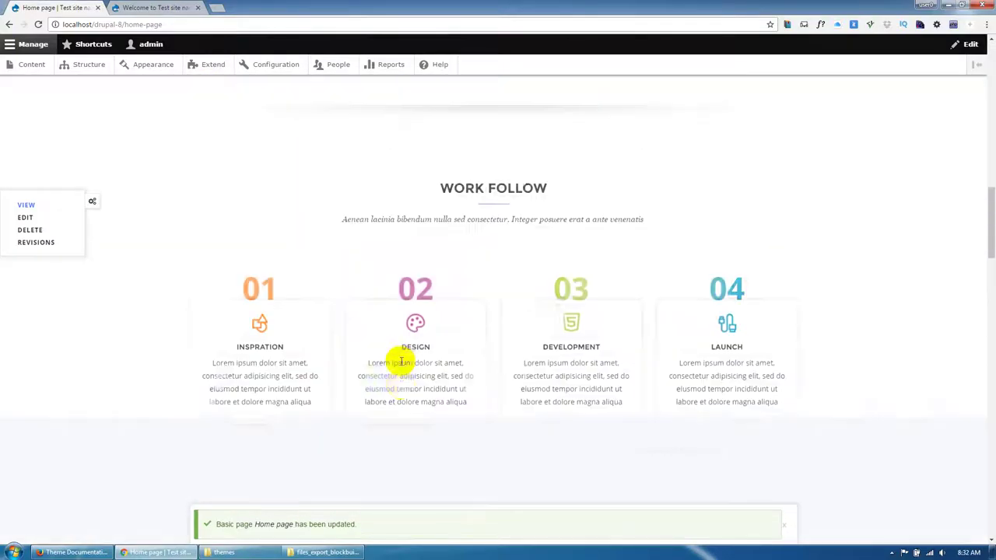
{"action": "scroll", "coordinate": [400, 362], "scroll_direction": "down", "scroll_amount": 15}
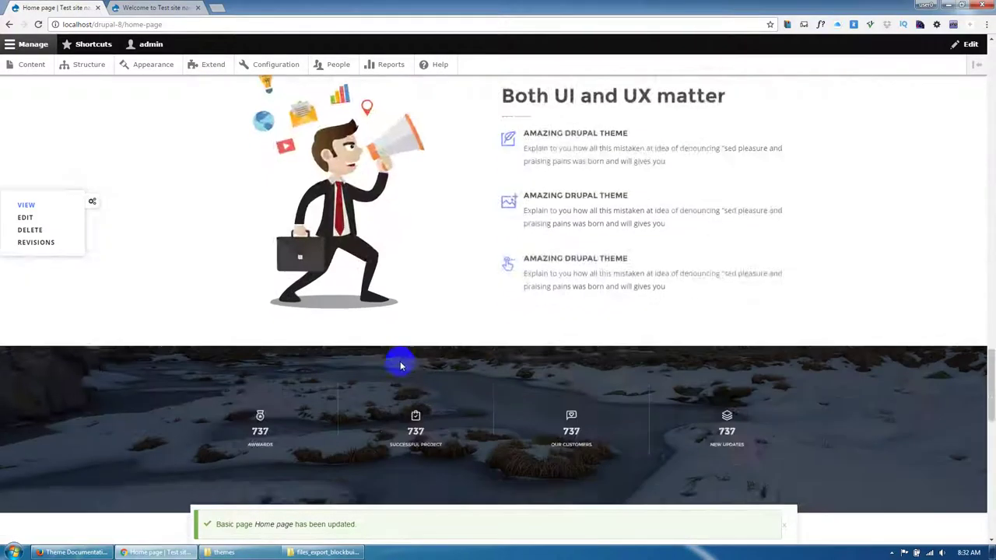
{"action": "scroll", "coordinate": [400, 366], "scroll_direction": "down", "scroll_amount": 10}
{"action": "scroll", "coordinate": [400, 366], "scroll_direction": "up", "scroll_amount": 5}
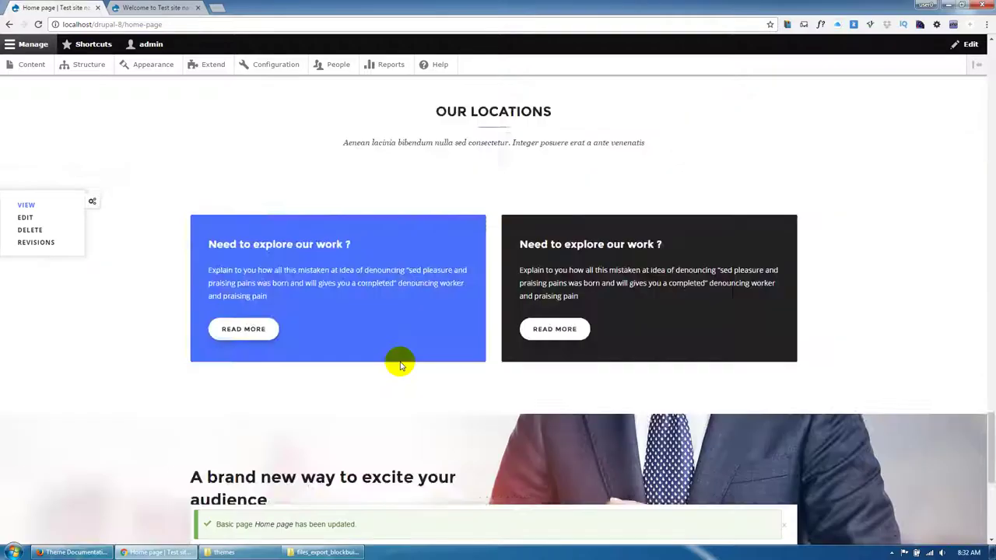
- Return to the beginning of the Home page and examine the missing gaviassliderlayerslider1 block notice
{"action": "scroll", "coordinate": [400, 366], "scroll_direction": "up", "scroll_amount": 15}
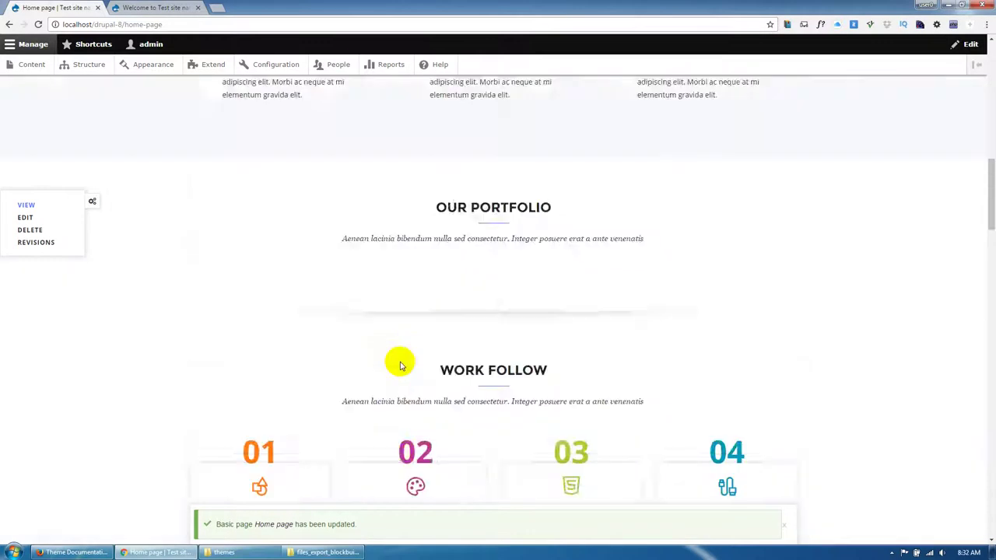
{"action": "scroll", "coordinate": [400, 366], "scroll_direction": "up", "scroll_amount": 15}
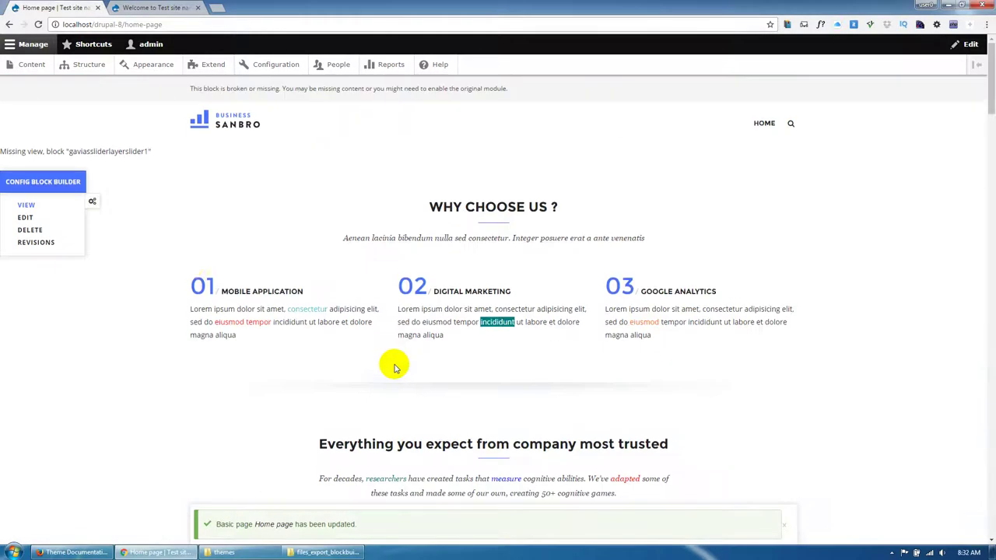
{"action": "left_click_drag", "start_coordinate": [174, 156], "coordinate": [25, 153]}
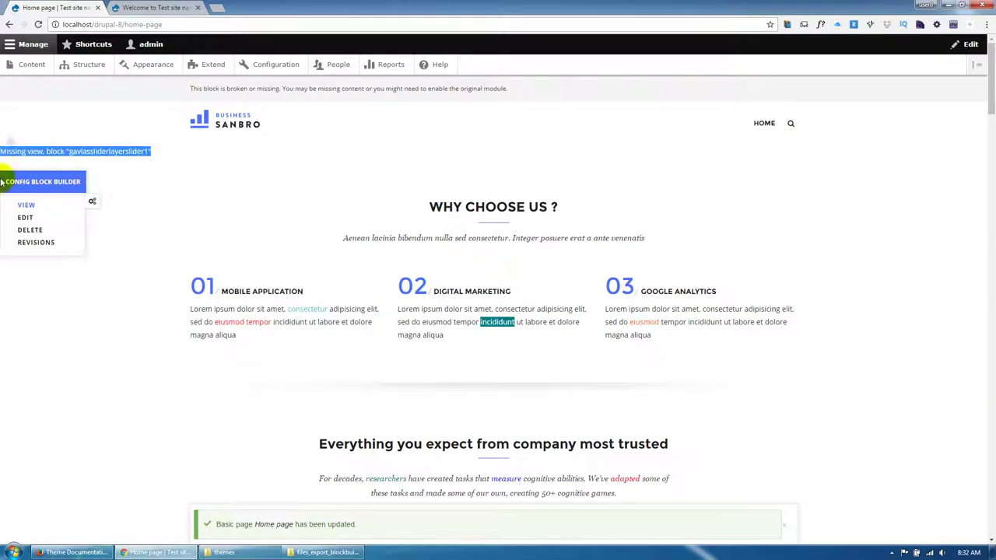
{"action": "left_click", "coordinate": [34, 358]}
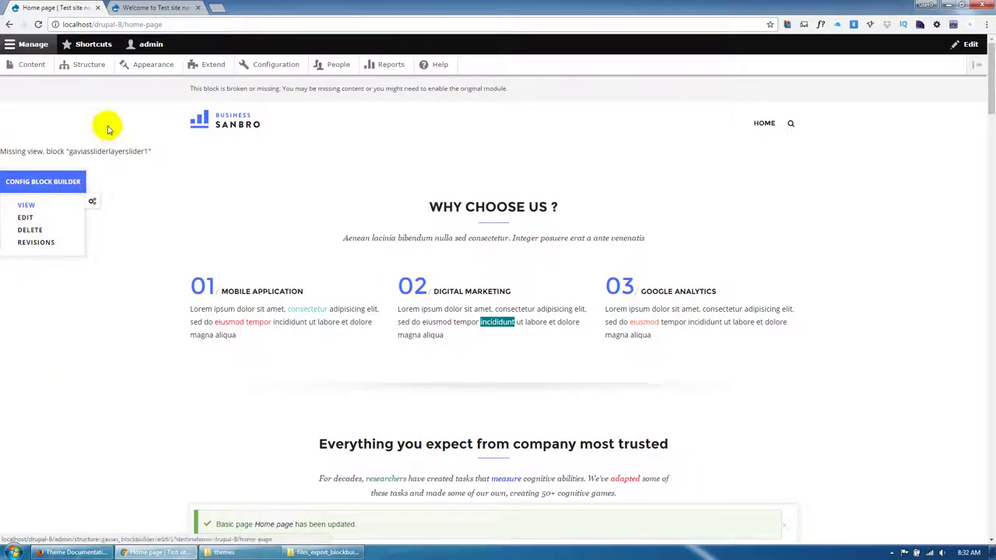
- Create a Gavias Slider Layer group titled Slider #1 from the site structure
{"action": "left_click", "coordinate": [78, 64]}
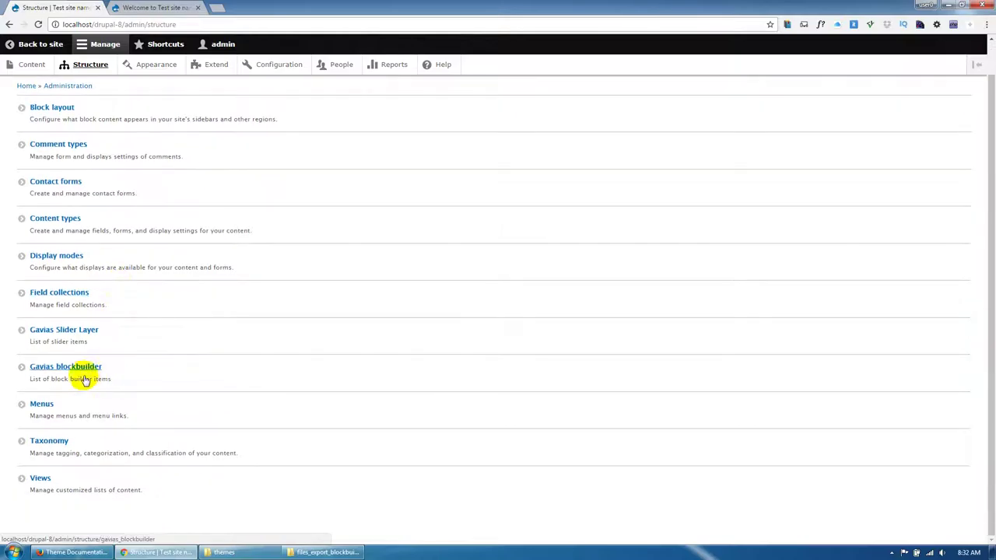
{"action": "left_click", "coordinate": [70, 330]}
{"action": "left_click", "coordinate": [91, 154]}
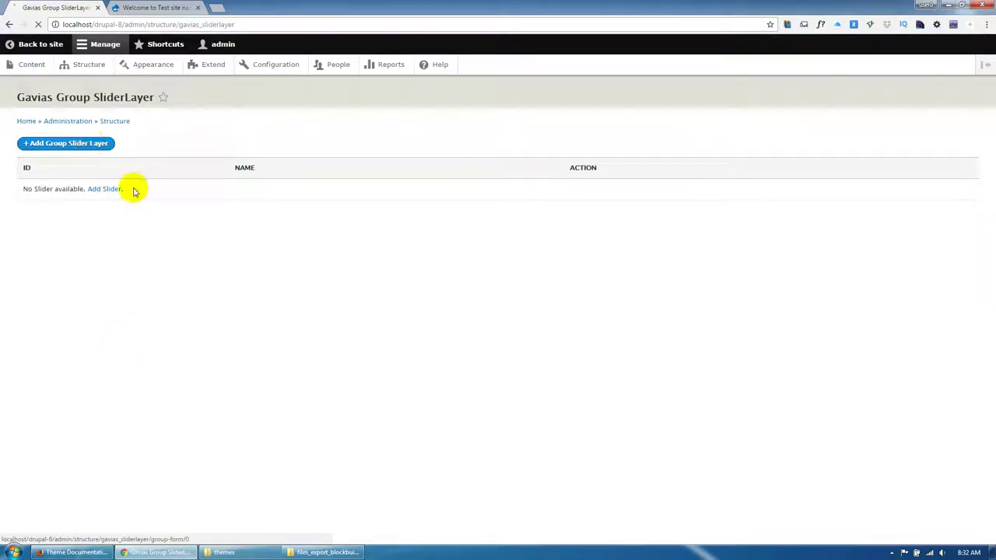
{"action": "left_click", "coordinate": [97, 155]}
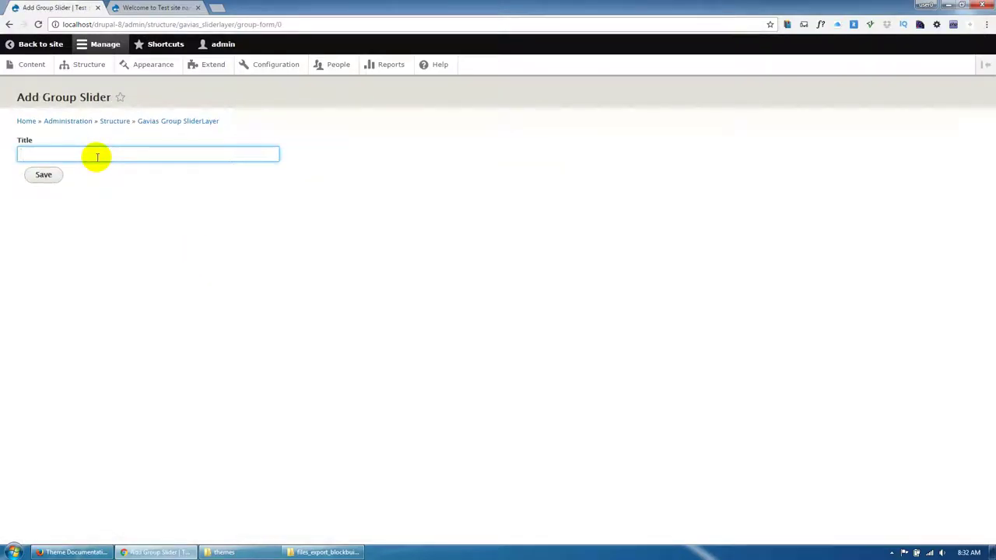
{"action": "type", "text": "Slde"}
{"action": "type", "text": "d"}
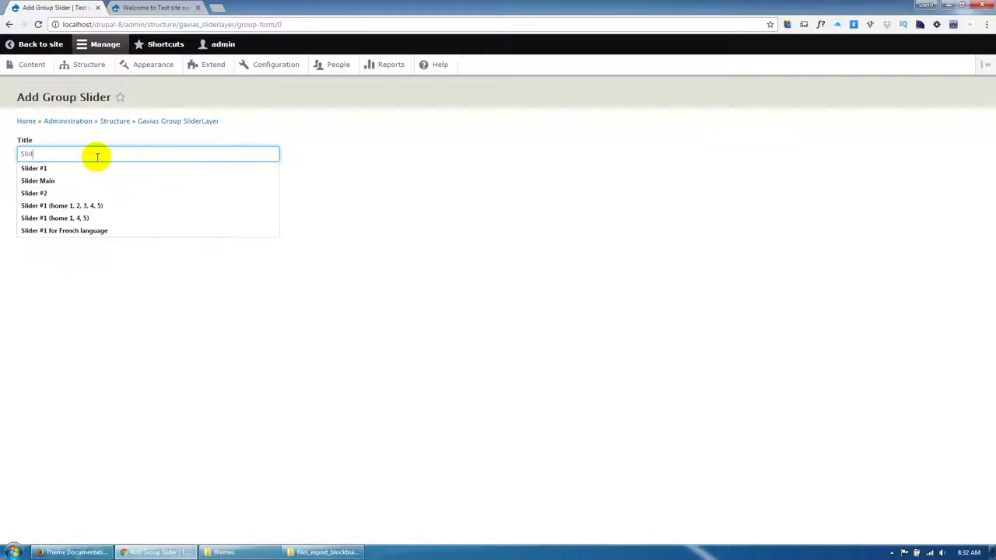
{"action": "type", "text": "er #1"}
{"action": "left_click", "coordinate": [78, 222]}
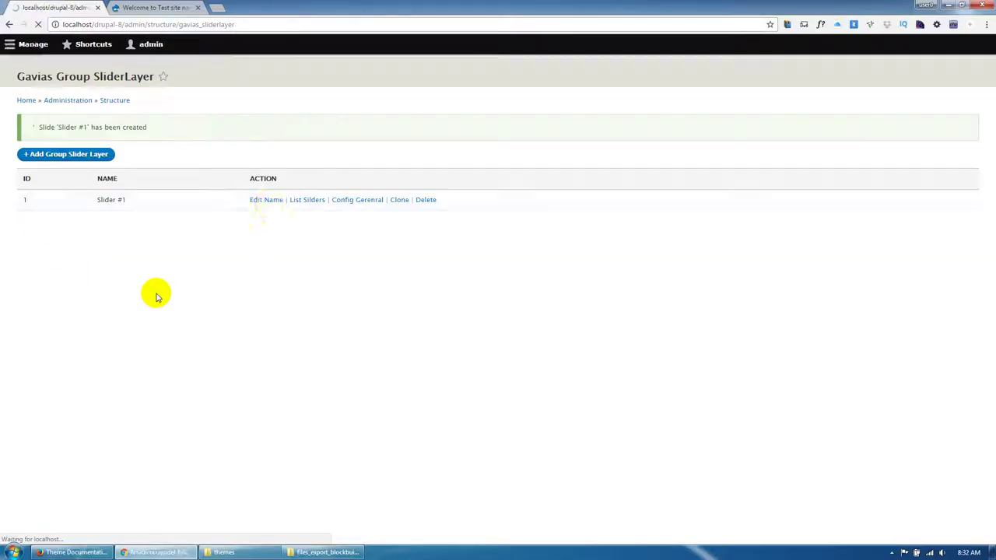
- Add a slide titled Slider 1 to the Slider #1 group and start choosing its background image file
{"action": "left_click", "coordinate": [309, 222]}
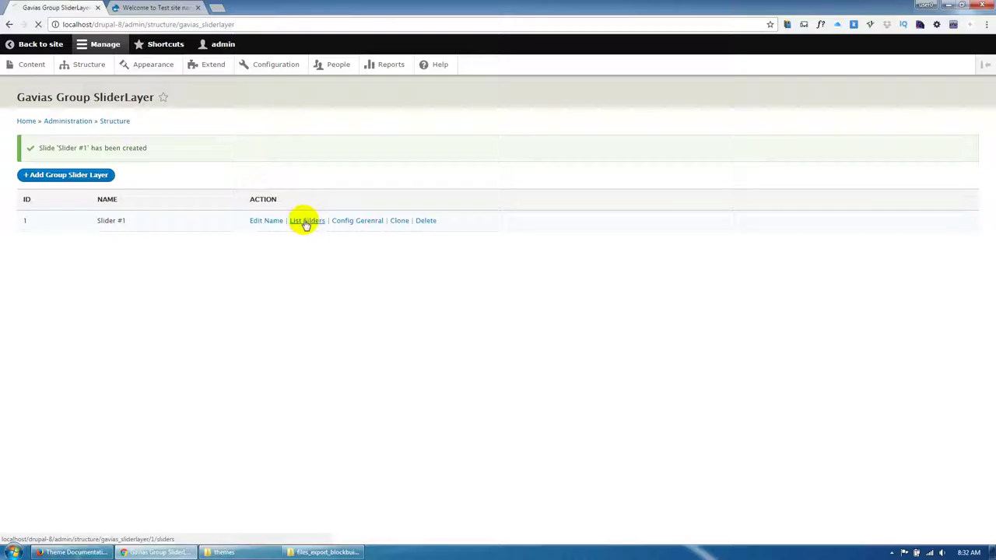
{"action": "left_click", "coordinate": [72, 148]}
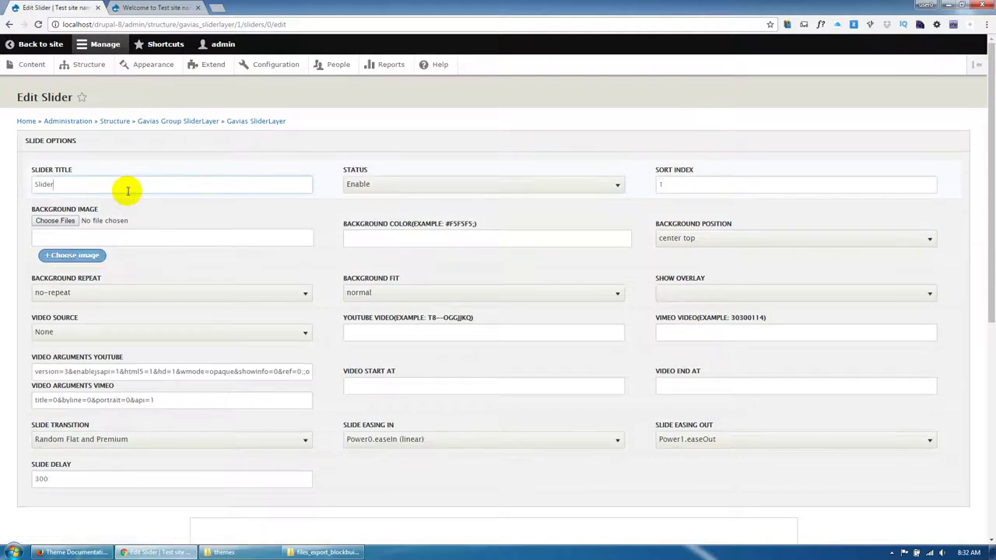
{"action": "left_click", "coordinate": [66, 224]}
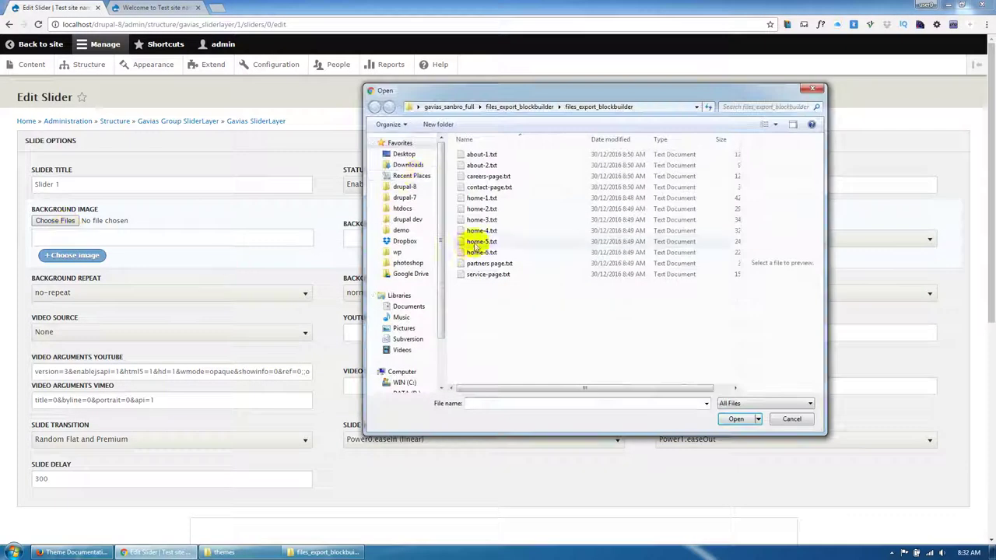
{"action": "left_click", "coordinate": [413, 158]}
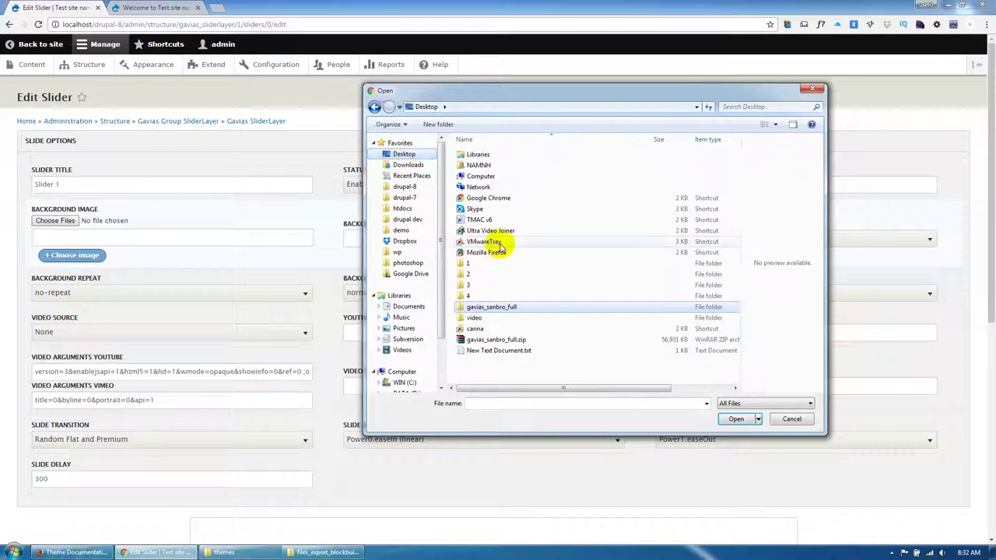
{"action": "double_click", "coordinate": [468, 295]}
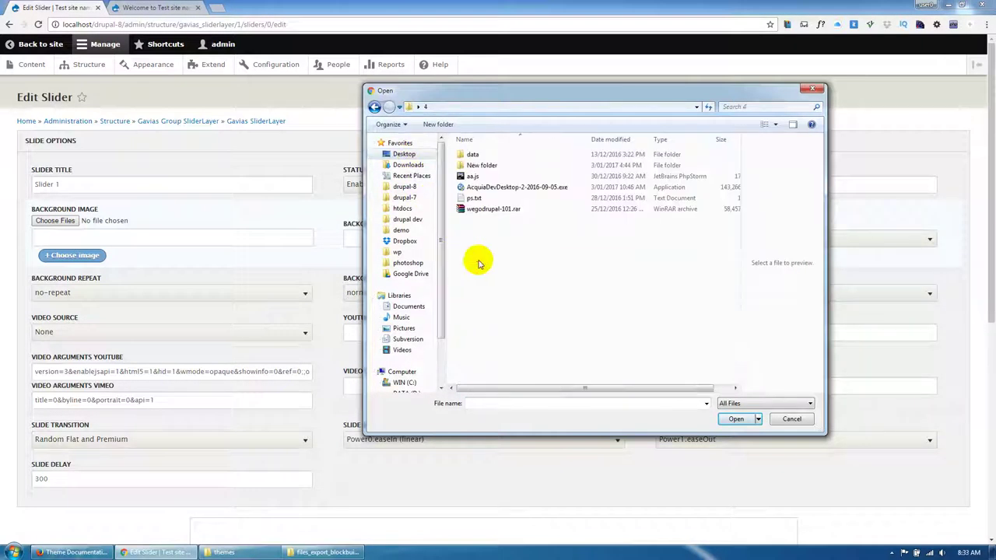
{"action": "double_click", "coordinate": [471, 155]}
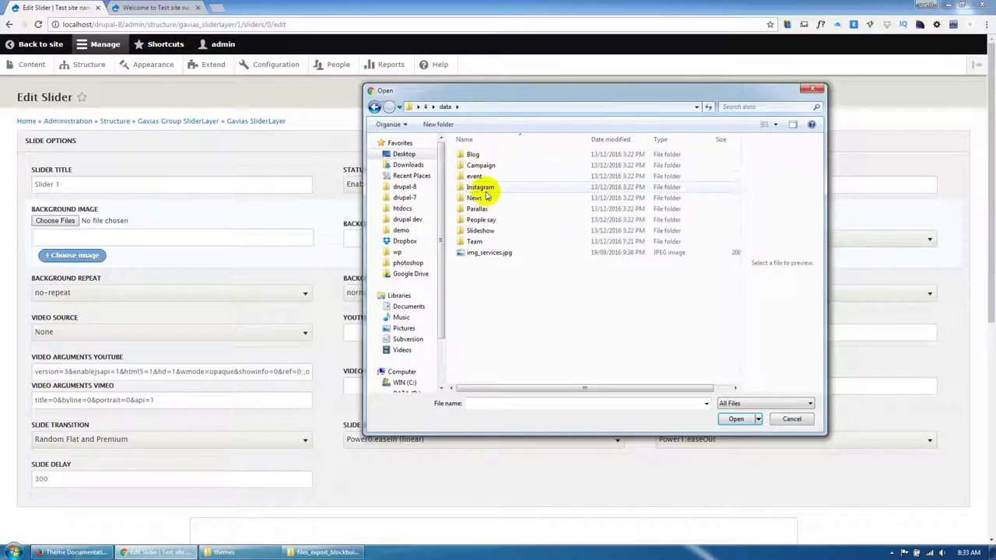
{"action": "double_click", "coordinate": [482, 230]}
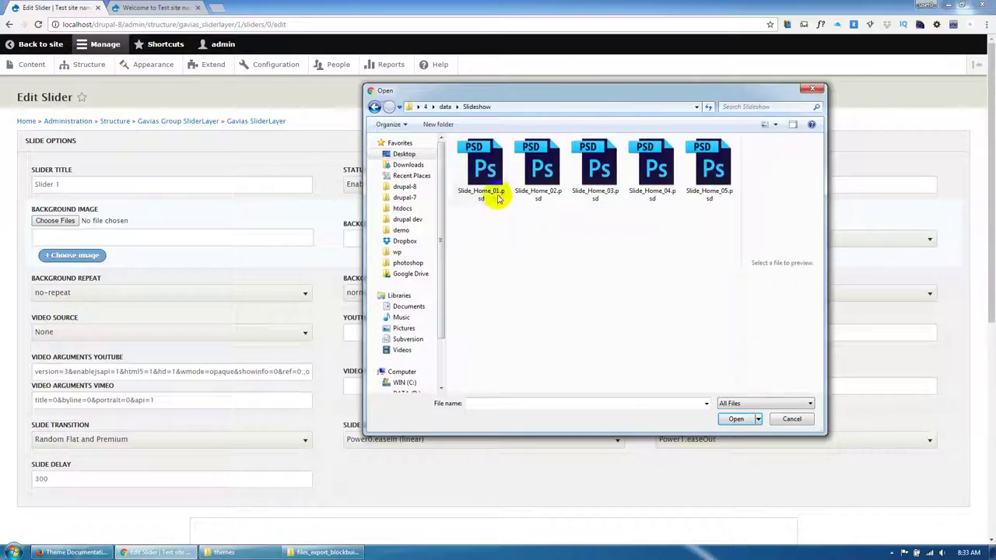
{"action": "left_click", "coordinate": [375, 108]}
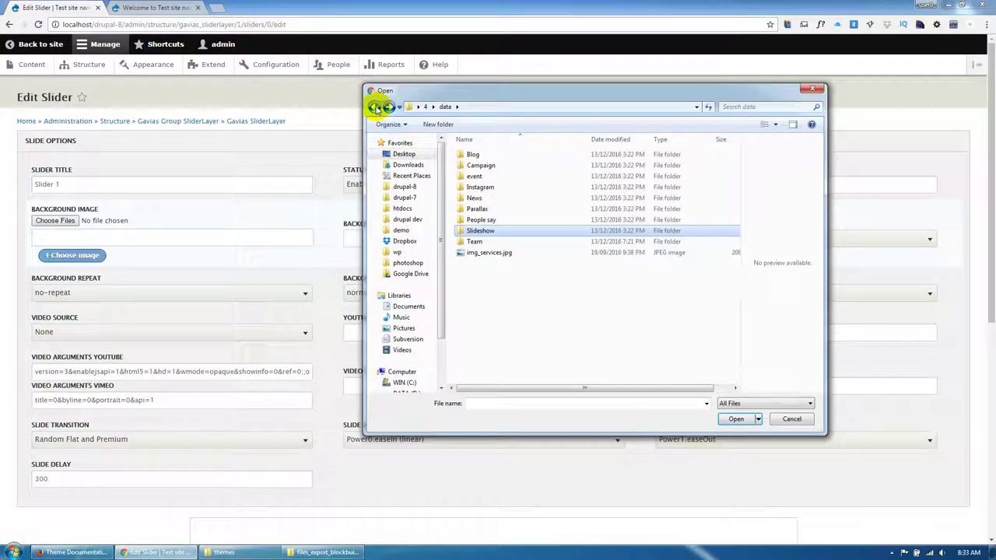
{"action": "left_click", "coordinate": [404, 187]}
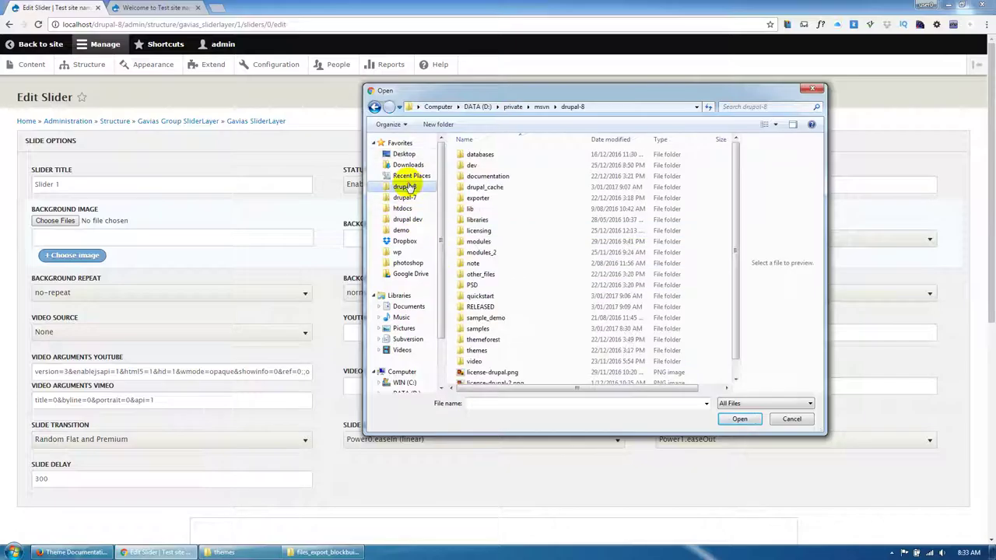
- Set slider-1-dlb8gy.jpg from sanbro/sites/default/files/gva-sliderlayer-upload in the drupal dev folder as the slide's background image
{"action": "left_click", "coordinate": [408, 220]}
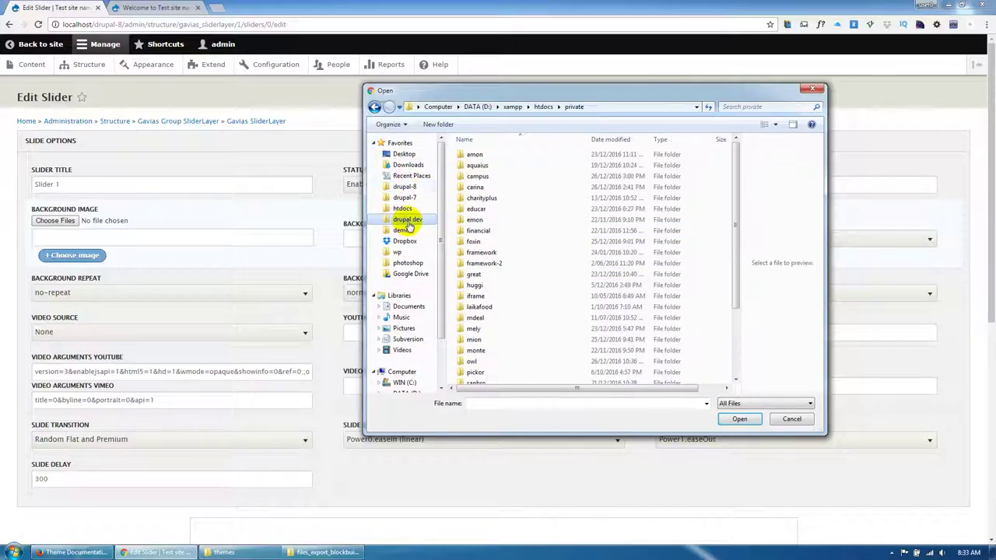
{"action": "left_click", "coordinate": [482, 232]}
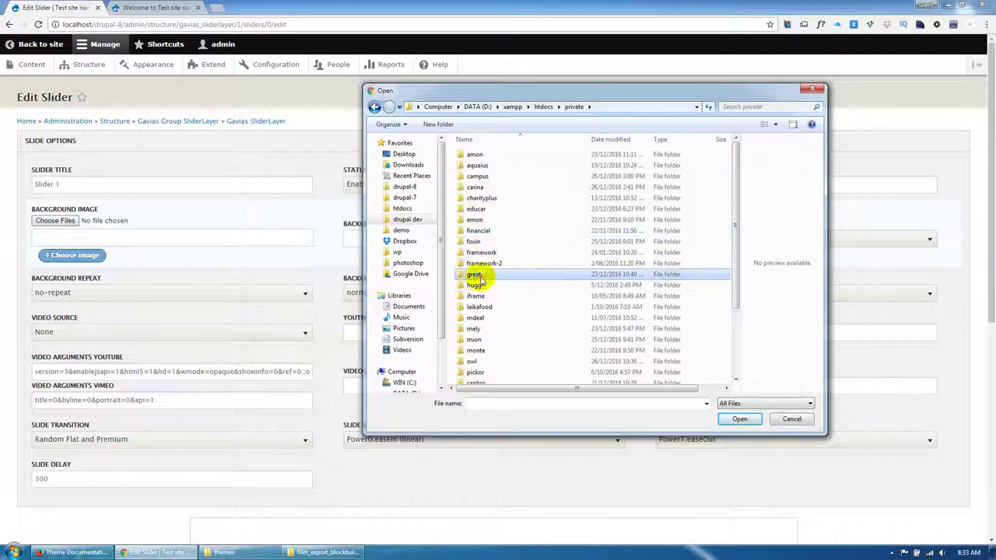
{"action": "scroll", "coordinate": [474, 307], "scroll_direction": "down", "scroll_amount": 3}
{"action": "left_click", "coordinate": [476, 293]}
{"action": "double_click", "coordinate": [476, 290]}
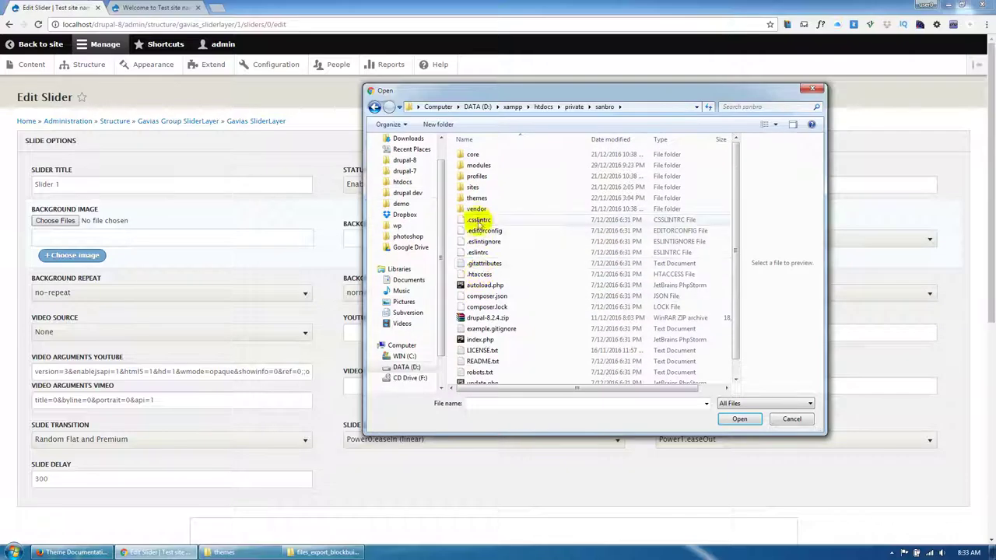
{"action": "double_click", "coordinate": [477, 189]}
{"action": "double_click", "coordinate": [476, 154]}
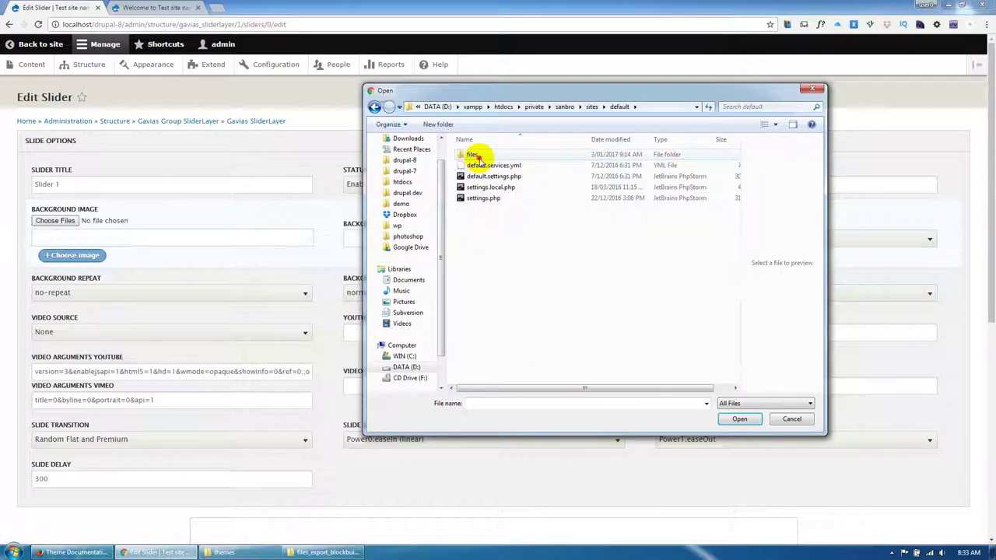
{"action": "double_click", "coordinate": [476, 155]}
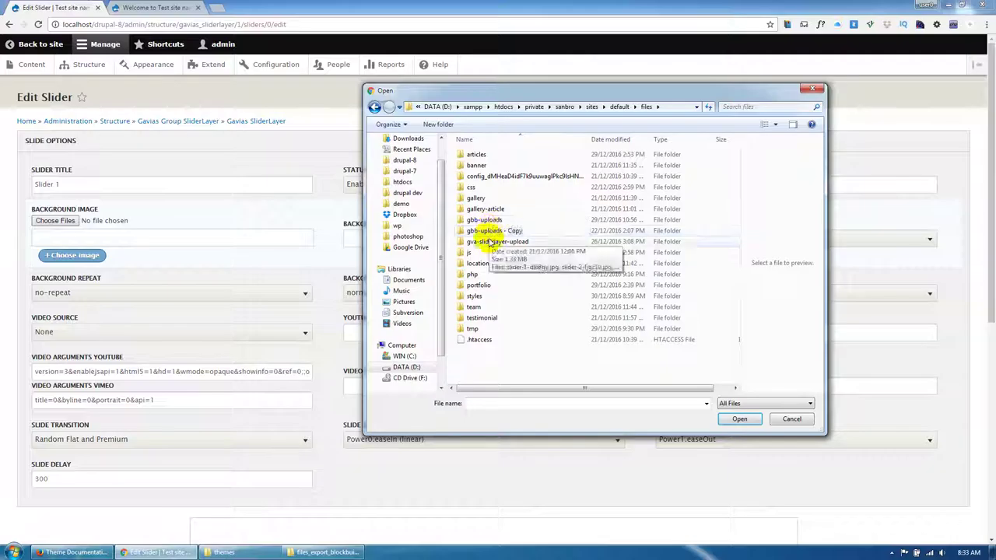
{"action": "double_click", "coordinate": [489, 242]}
{"action": "left_click", "coordinate": [484, 180]}
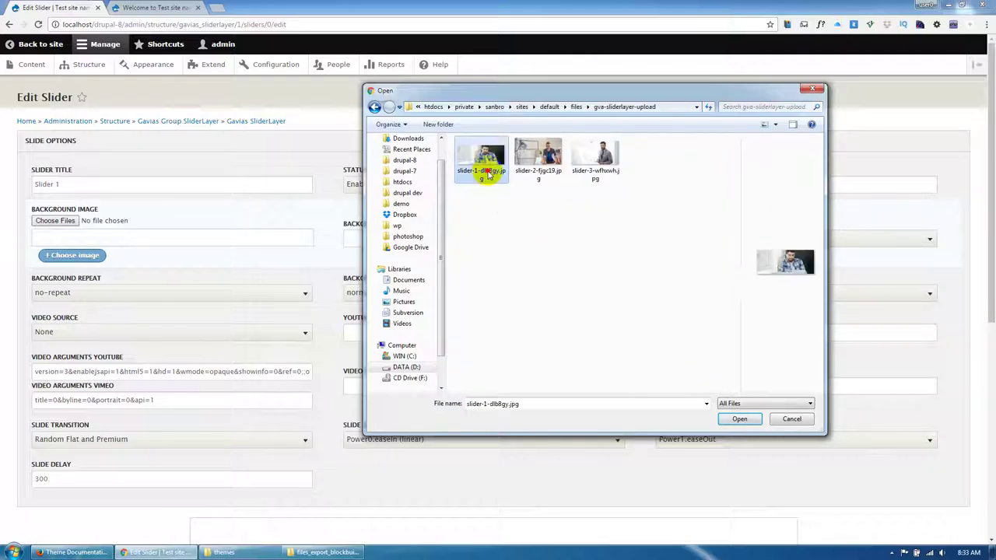
{"action": "double_click", "coordinate": [489, 174]}
- Add a text layer to the slide and move it over the image to about top 250, left 540
{"action": "scroll", "coordinate": [122, 312], "scroll_direction": "down", "scroll_amount": 5}
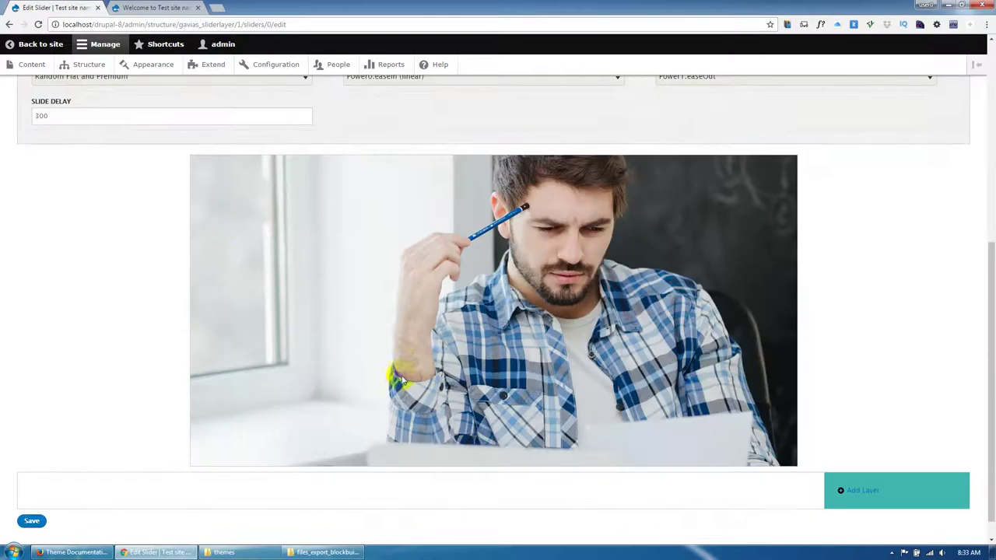
{"action": "scroll", "coordinate": [371, 359], "scroll_direction": "down", "scroll_amount": 1}
{"action": "left_click", "coordinate": [866, 472]}
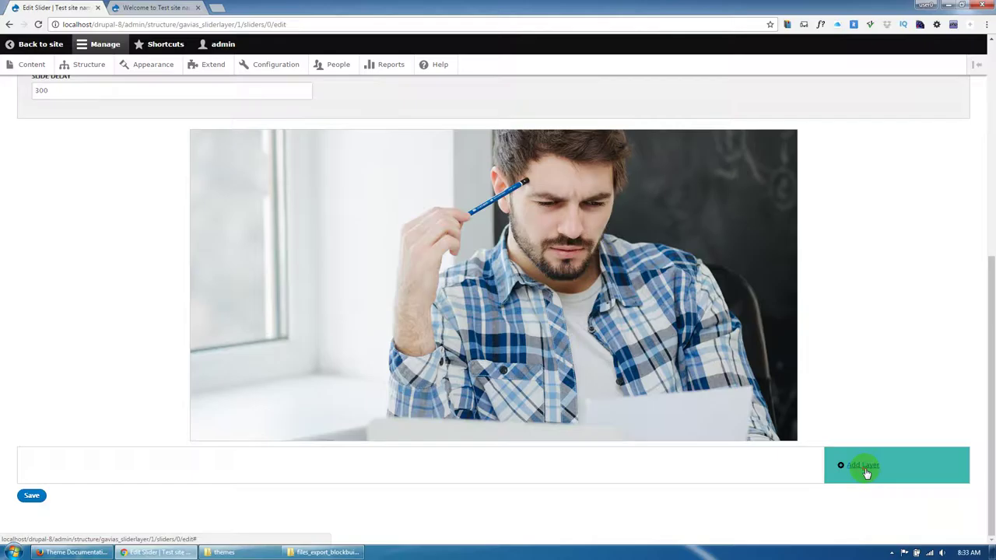
{"action": "scroll", "coordinate": [267, 394], "scroll_direction": "down", "scroll_amount": 5}
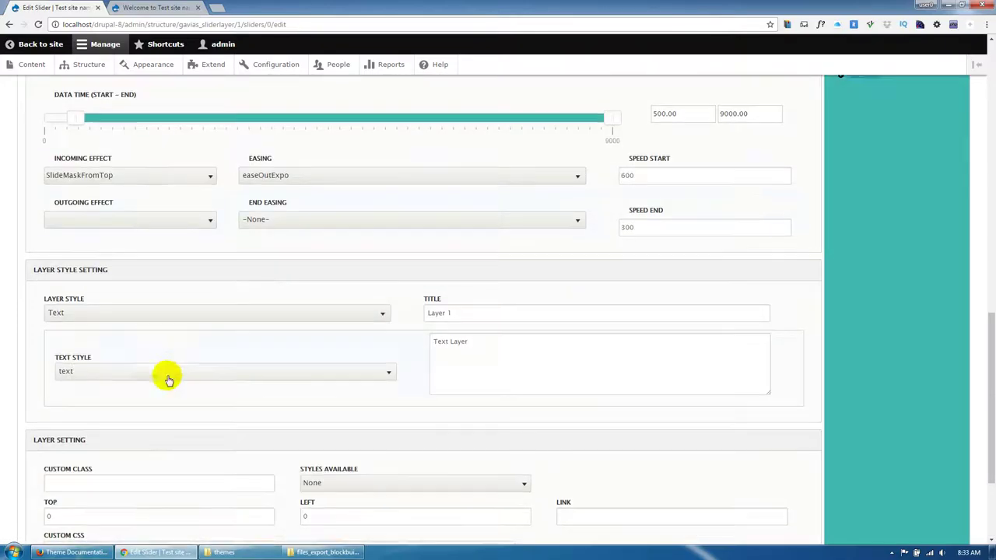
{"action": "scroll", "coordinate": [166, 378], "scroll_direction": "down", "scroll_amount": 2}
{"action": "scroll", "coordinate": [404, 320], "scroll_direction": "up", "scroll_amount": 3}
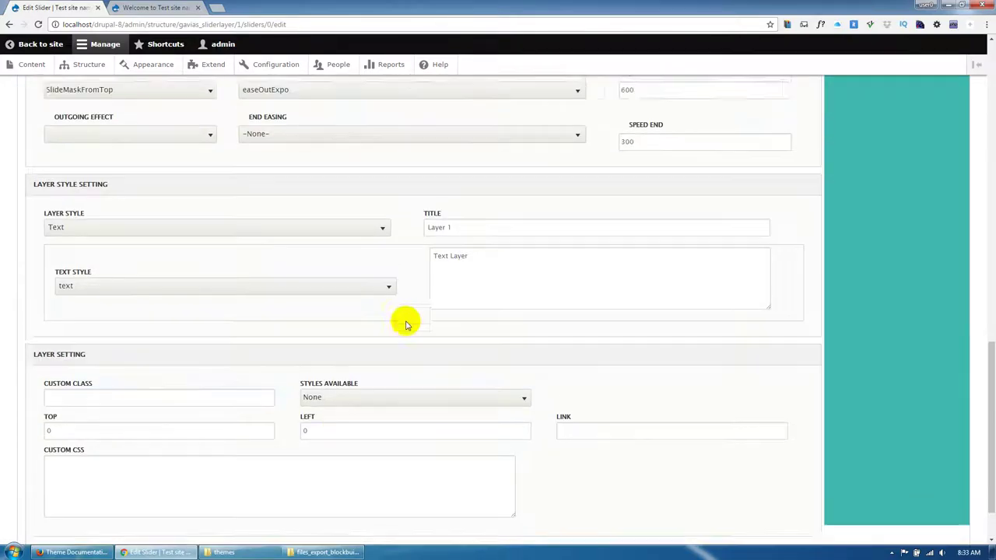
{"action": "scroll", "coordinate": [405, 320], "scroll_direction": "down", "scroll_amount": 3}
{"action": "left_click", "coordinate": [472, 278]}
{"action": "scroll", "coordinate": [316, 423], "scroll_direction": "up", "scroll_amount": 8}
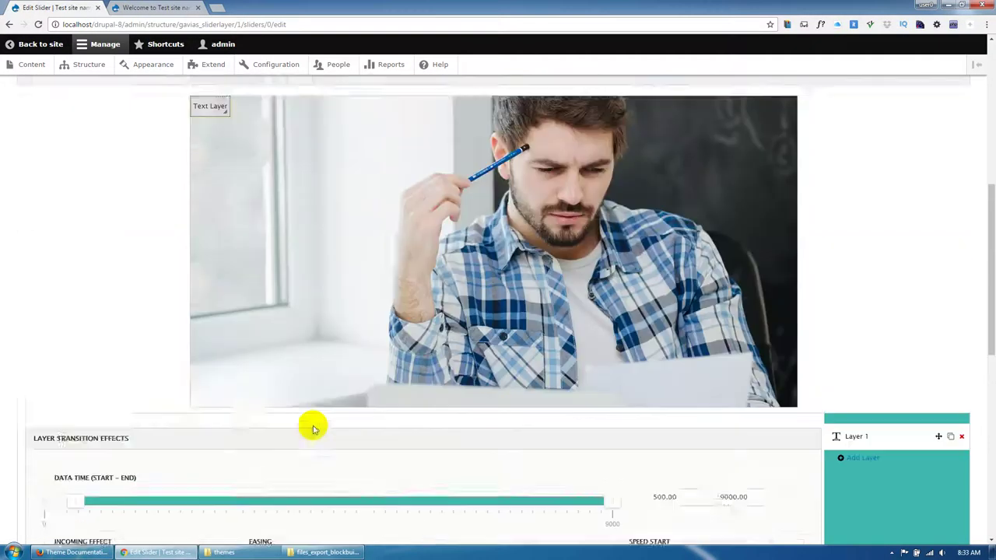
{"action": "left_click_drag", "start_coordinate": [221, 245], "coordinate": [478, 363]}
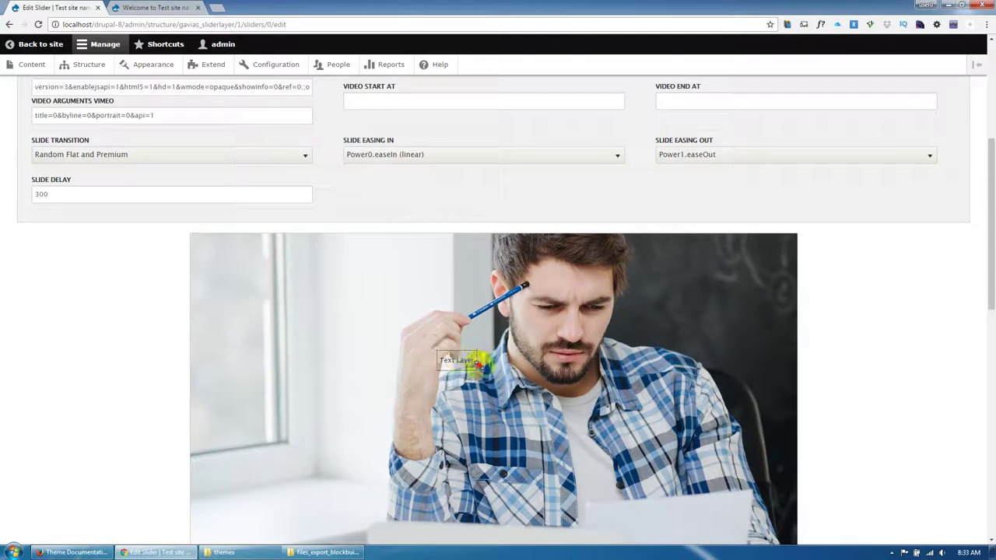
- Set the text layer's left position to center and apply Style #3: font-size 60px, font-family-second
{"action": "scroll", "coordinate": [345, 426], "scroll_direction": "down", "scroll_amount": 10}
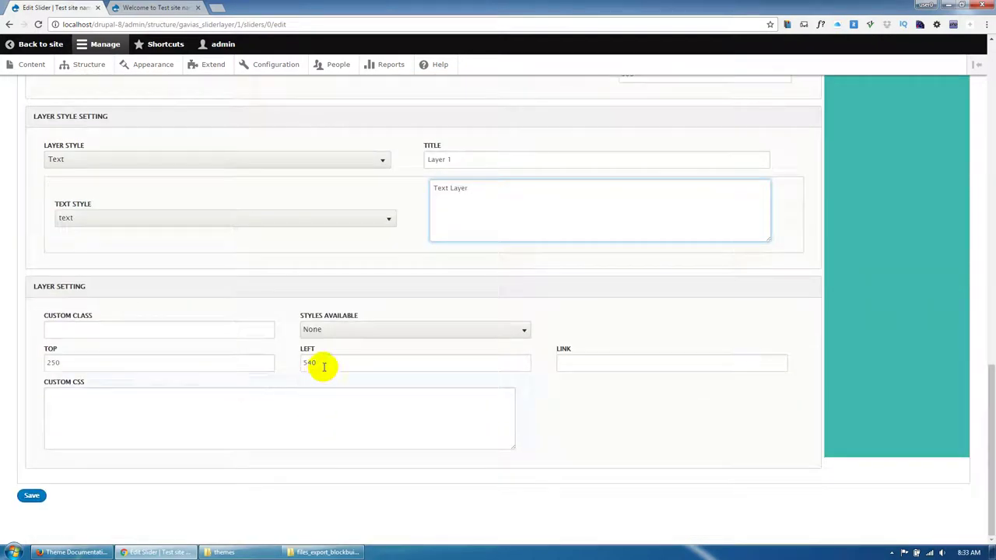
{"action": "left_click_drag", "start_coordinate": [323, 367], "coordinate": [267, 363]}
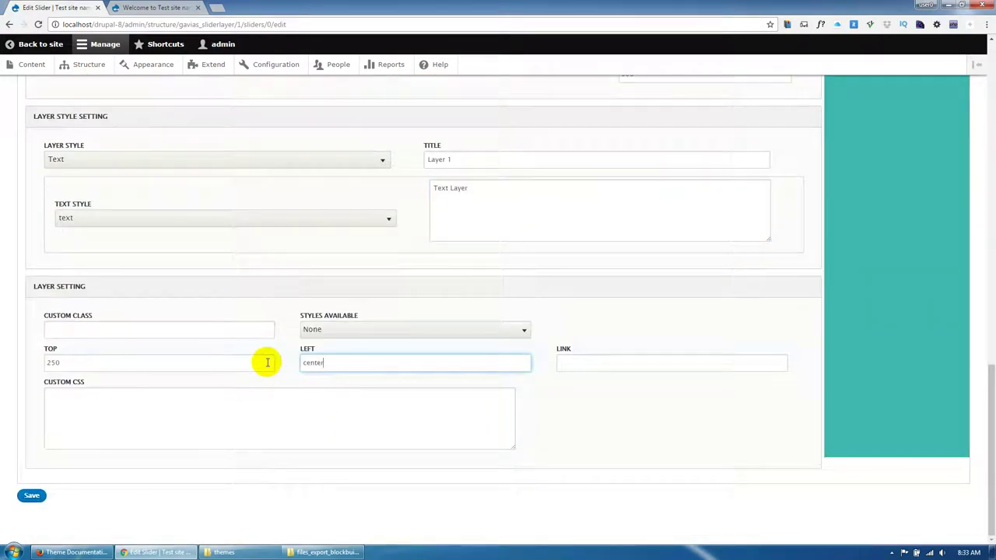
{"action": "left_click", "coordinate": [333, 331]}
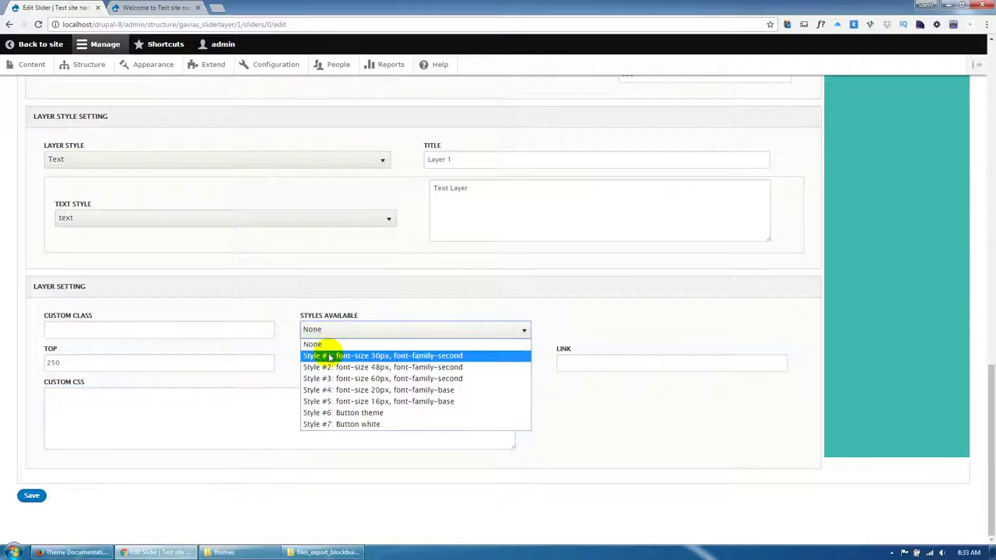
{"action": "left_click", "coordinate": [333, 378]}
{"action": "scroll", "coordinate": [332, 378], "scroll_direction": "up", "scroll_amount": 3}
{"action": "scroll", "coordinate": [332, 378], "scroll_direction": "up", "scroll_amount": 4}
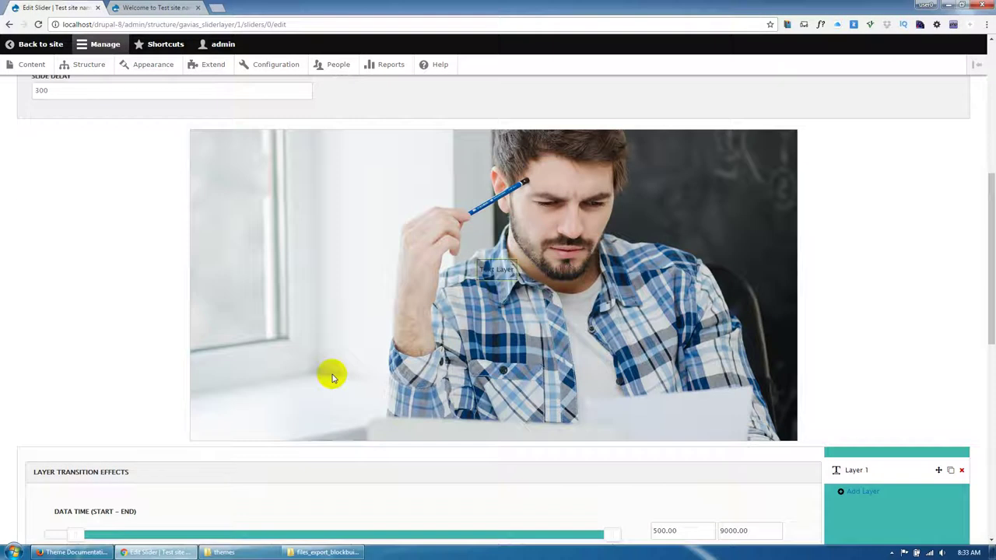
{"action": "scroll", "coordinate": [330, 376], "scroll_direction": "down", "scroll_amount": 8}
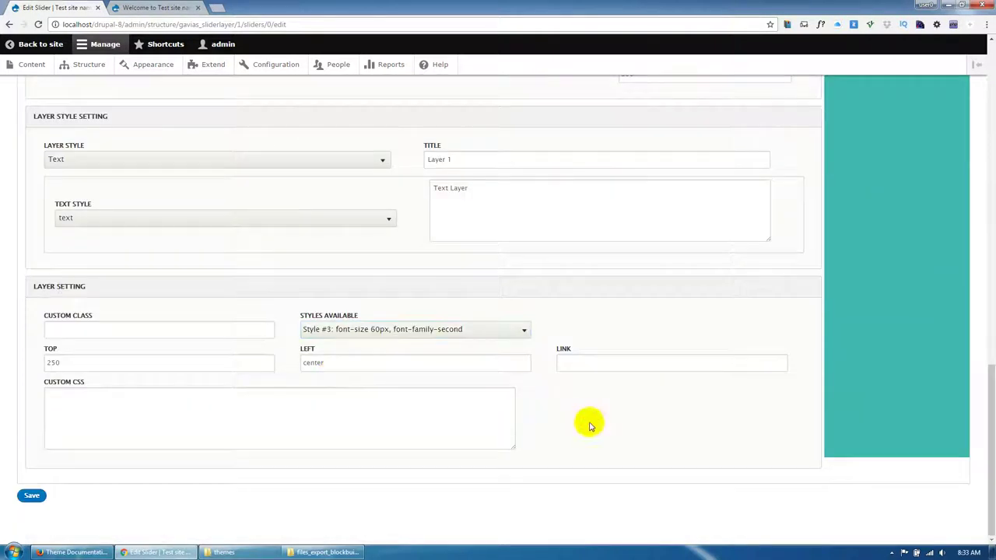
- Save the slide with its centred text layer and check the layer's custom class and custom CSS fields
{"action": "left_click", "coordinate": [340, 363]}
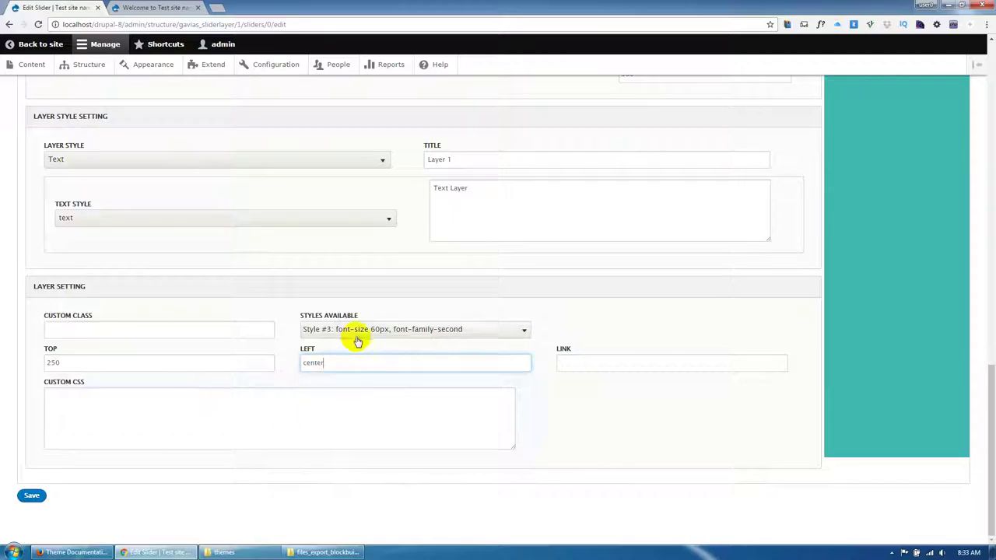
{"action": "left_click", "coordinate": [313, 417]}
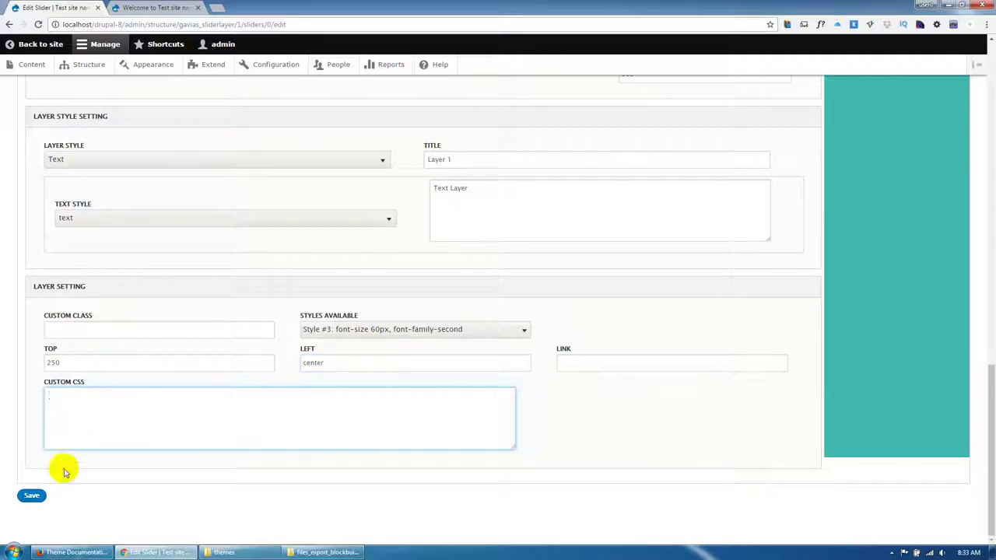
{"action": "left_click", "coordinate": [31, 496]}
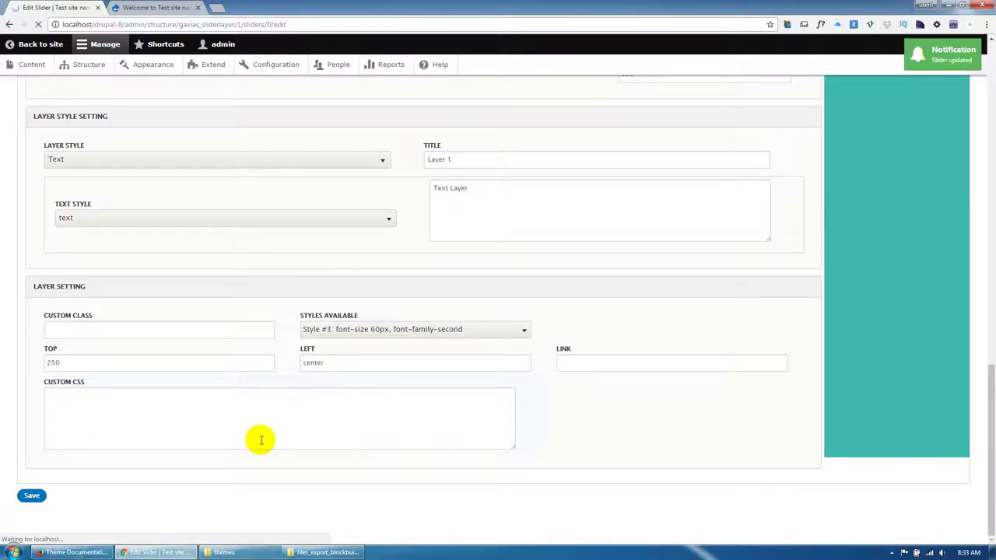
{"action": "scroll", "coordinate": [261, 441], "scroll_direction": "down", "scroll_amount": 5}
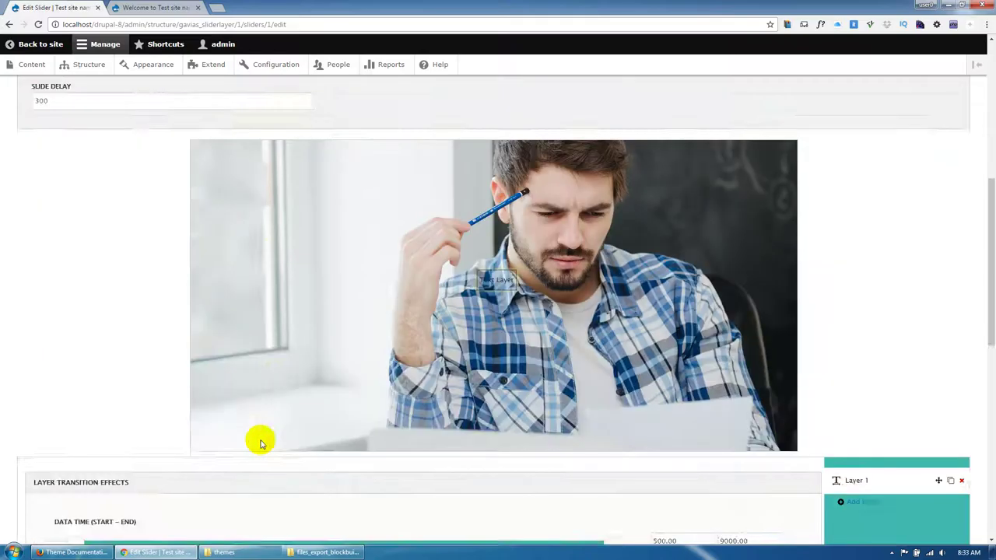
{"action": "scroll", "coordinate": [261, 442], "scroll_direction": "down", "scroll_amount": 8}
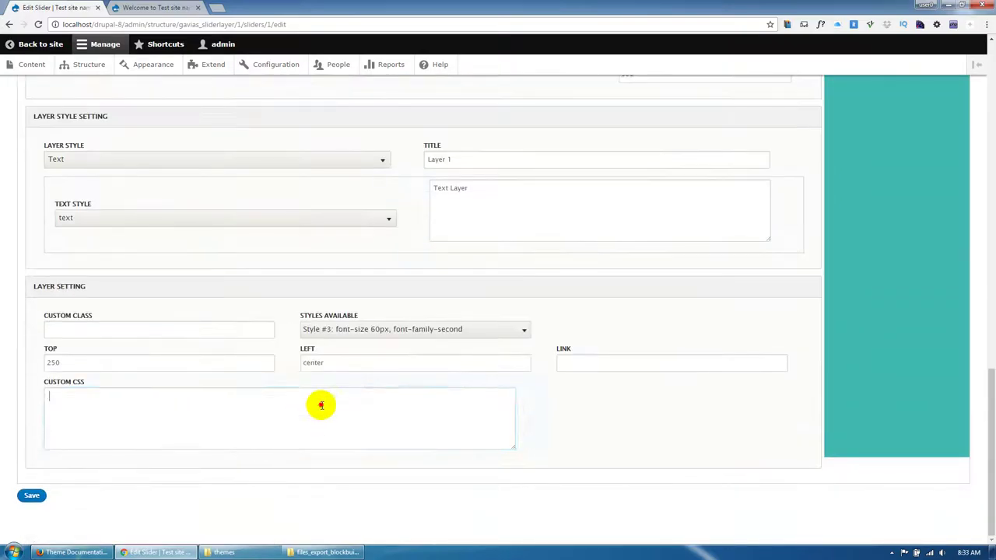
{"action": "left_click", "coordinate": [210, 331]}
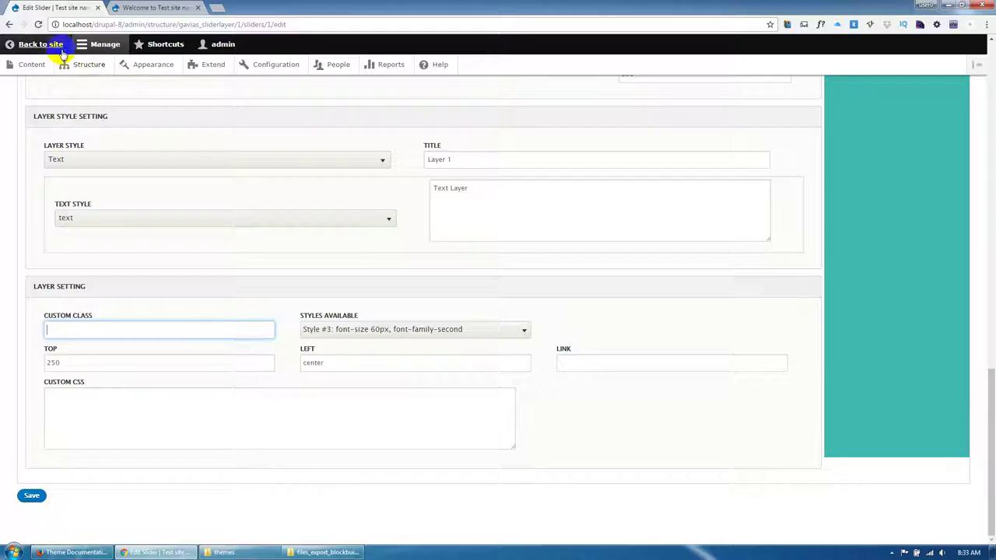
- In the block layout, find the Gavias SliderLayer – Slider #1 block with the filter slid, place it with its title hidden and save it
{"action": "left_click", "coordinate": [98, 68]}
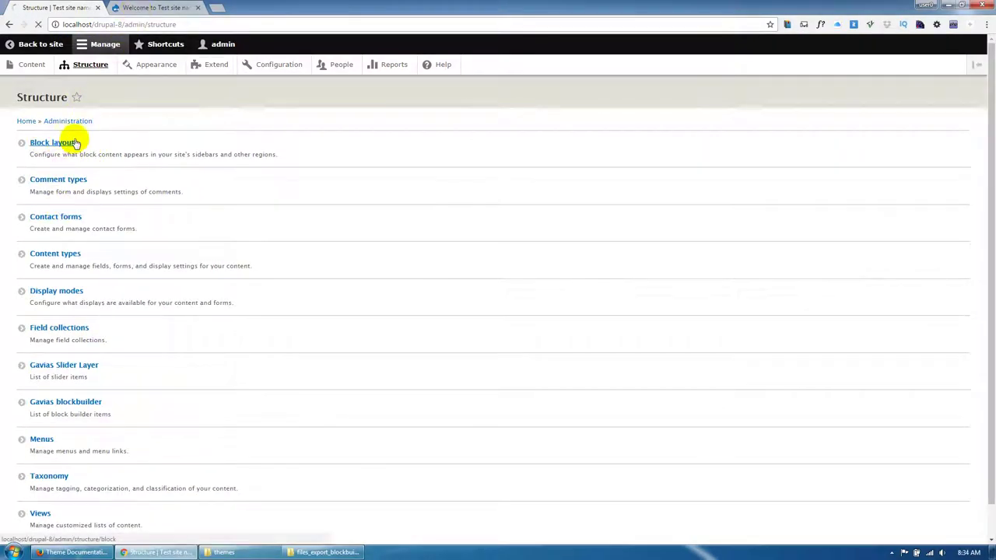
{"action": "scroll", "coordinate": [218, 329], "scroll_direction": "down", "scroll_amount": 20}
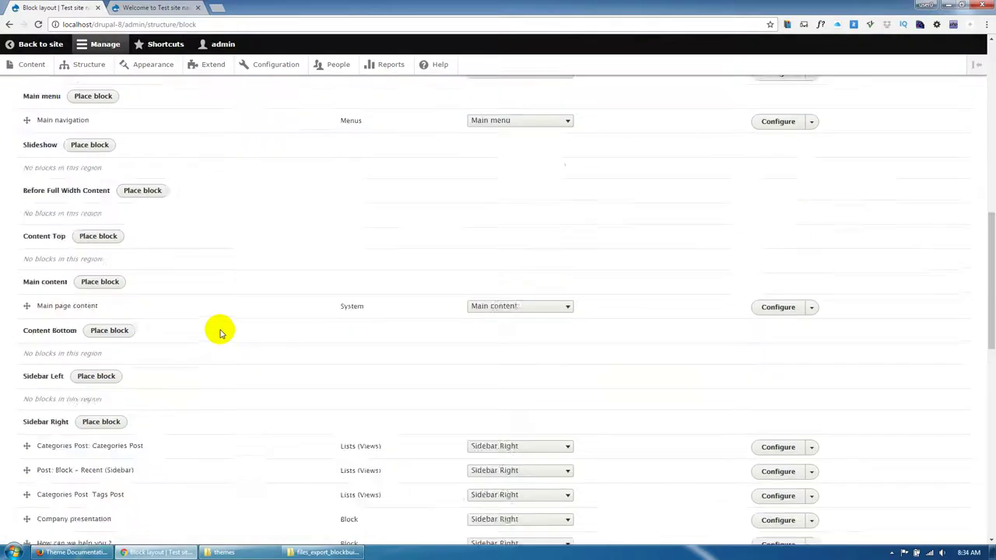
{"action": "left_click", "coordinate": [76, 364]}
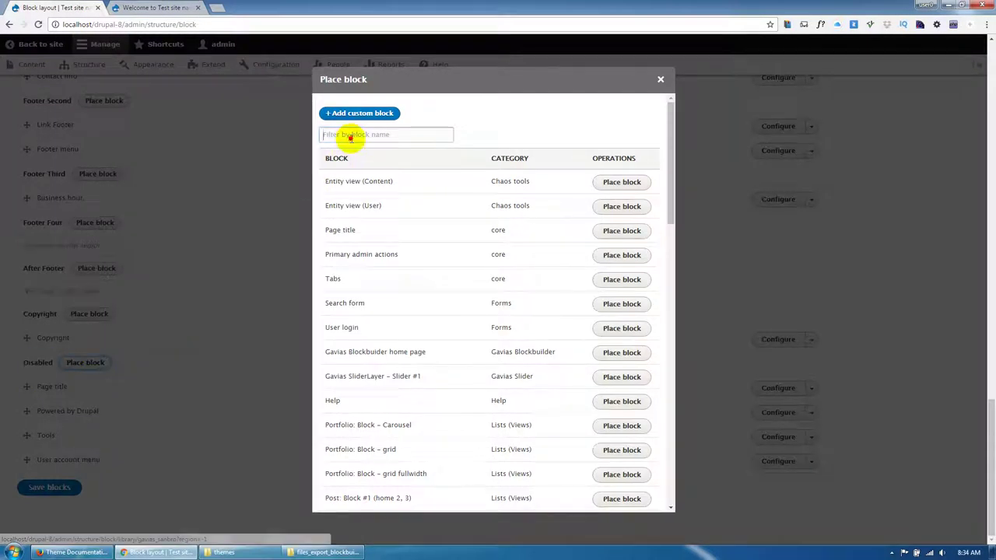
{"action": "left_click", "coordinate": [351, 138]}
{"action": "type", "text": "slid"}
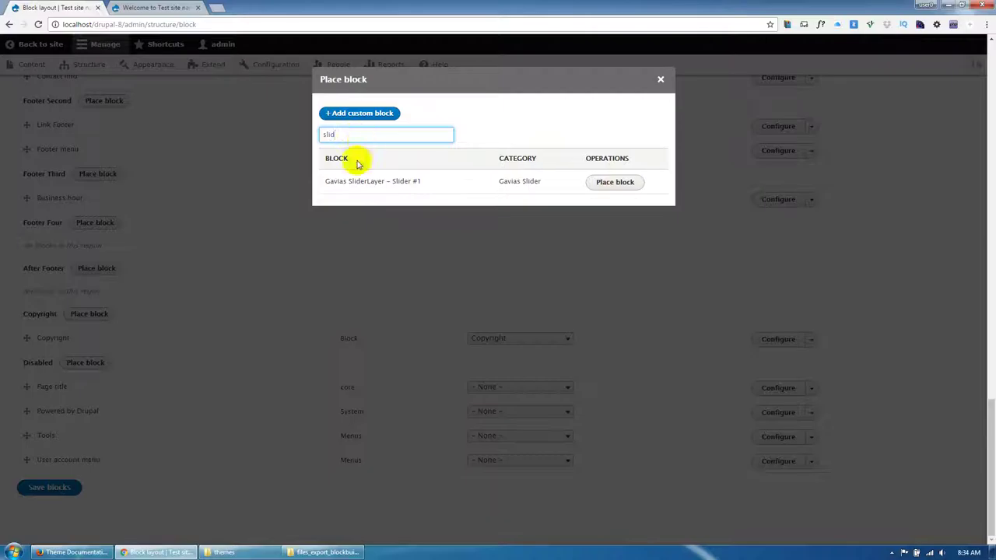
{"action": "left_click", "coordinate": [614, 182]}
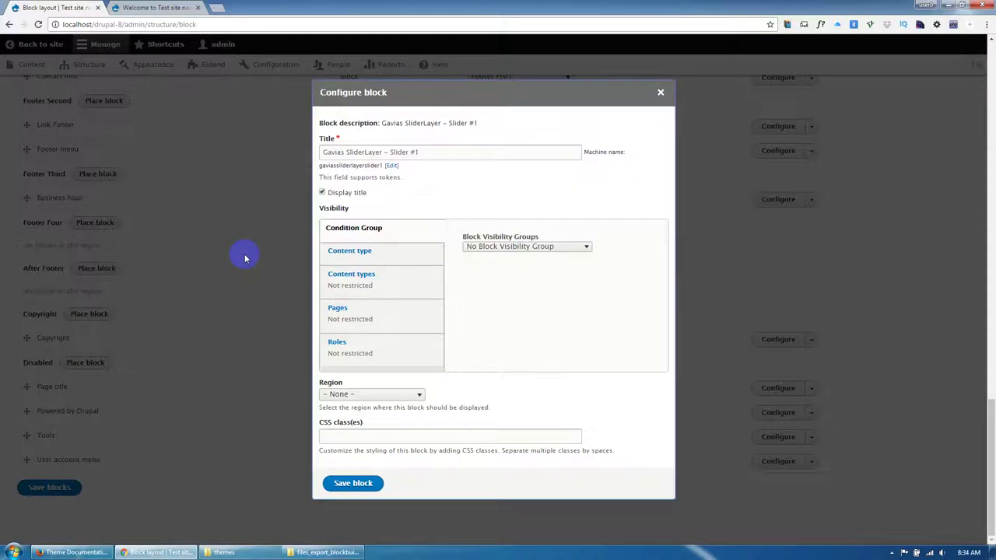
{"action": "left_click", "coordinate": [348, 196]}
{"action": "left_click", "coordinate": [364, 482]}
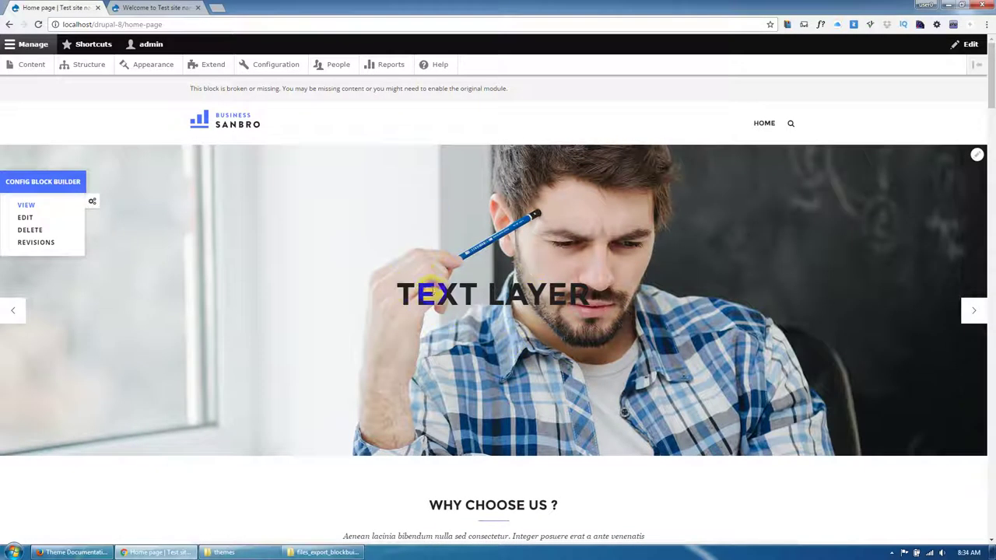
- Examine the Home page sections from the slider to the footer, particularly the Testimonials and Meet the Team areas
{"action": "scroll", "coordinate": [263, 395], "scroll_direction": "down", "scroll_amount": 7}
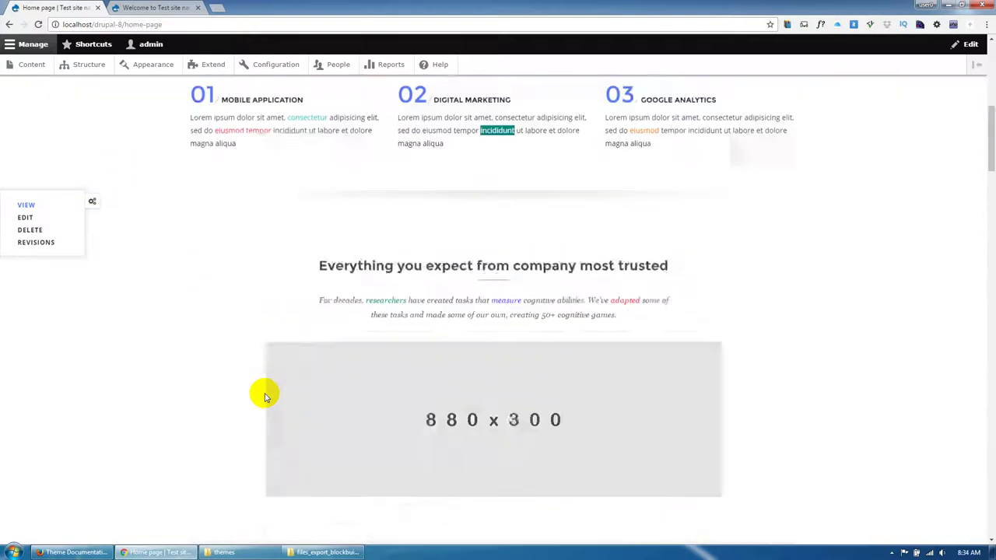
{"action": "scroll", "coordinate": [263, 394], "scroll_direction": "down", "scroll_amount": 10}
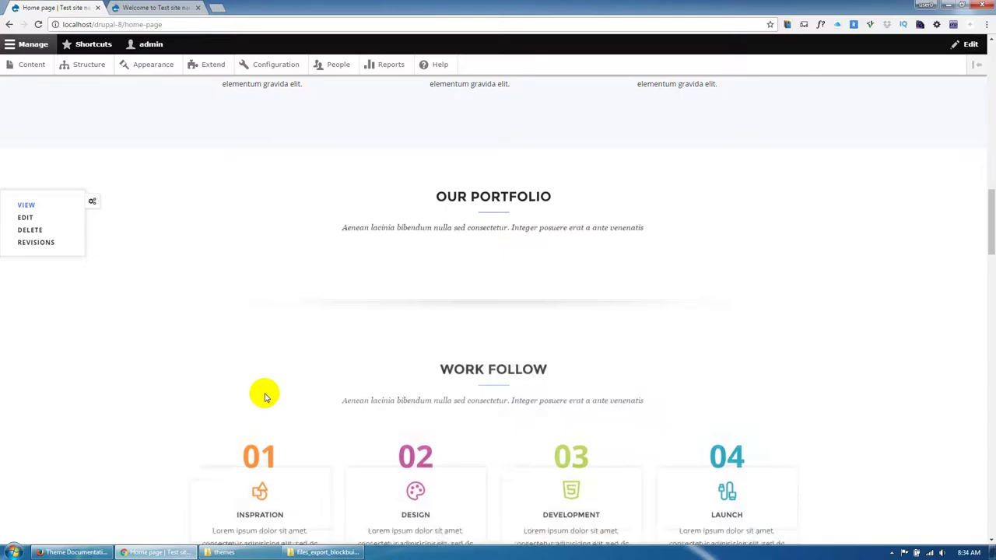
{"action": "scroll", "coordinate": [264, 397], "scroll_direction": "down", "scroll_amount": 10}
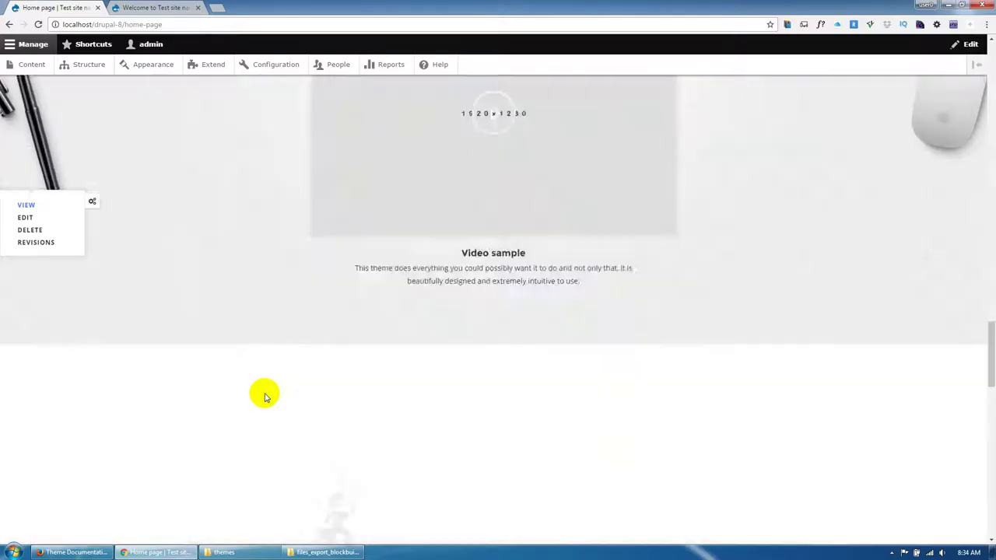
{"action": "scroll", "coordinate": [265, 397], "scroll_direction": "down", "scroll_amount": 10}
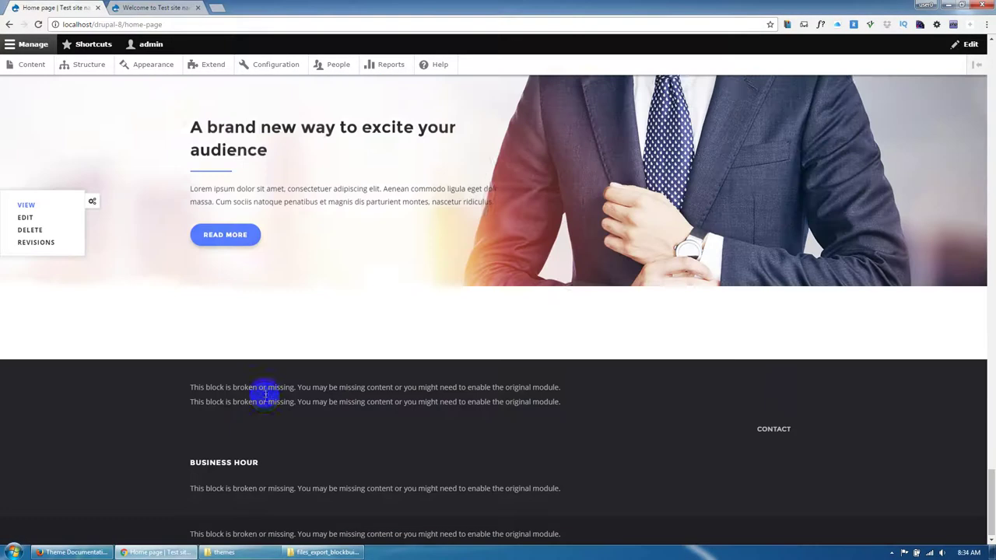
{"action": "scroll", "coordinate": [264, 395], "scroll_direction": "up", "scroll_amount": 10}
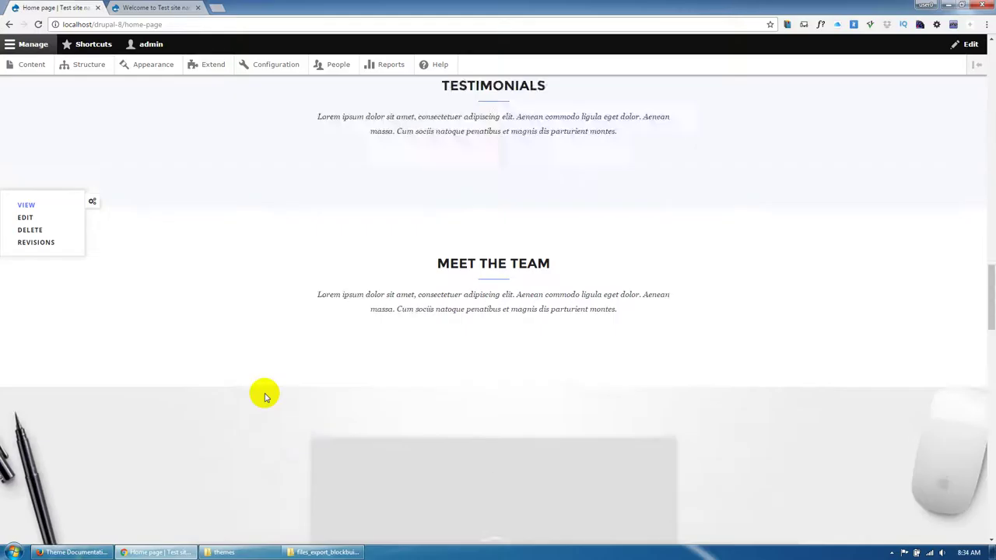
{"action": "scroll", "coordinate": [265, 396], "scroll_direction": "up", "scroll_amount": 3}
{"action": "left_click_drag", "start_coordinate": [442, 354], "coordinate": [534, 351]}
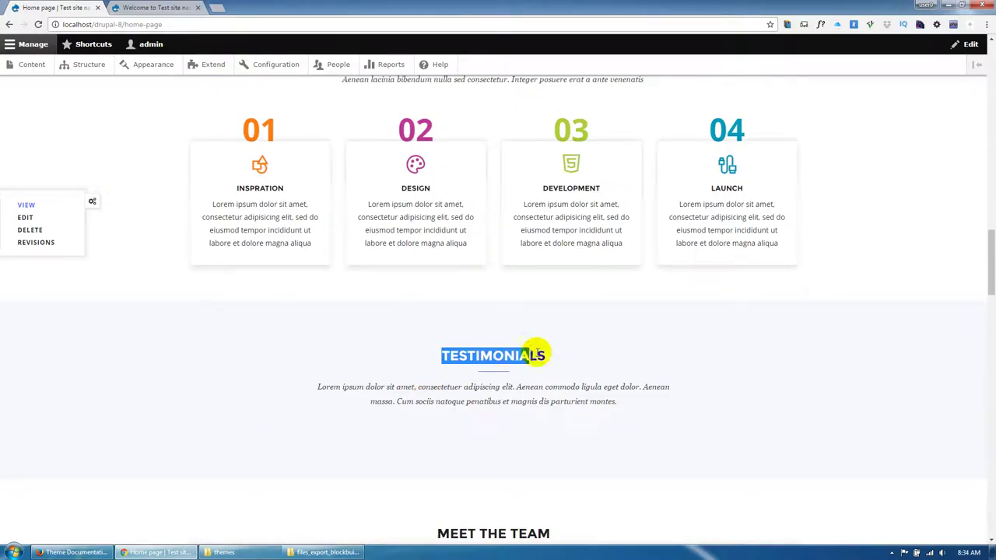
{"action": "scroll", "coordinate": [433, 443], "scroll_direction": "down", "scroll_amount": 2}
{"action": "left_click_drag", "start_coordinate": [438, 328], "coordinate": [561, 328]}
{"action": "left_click", "coordinate": [505, 372]}
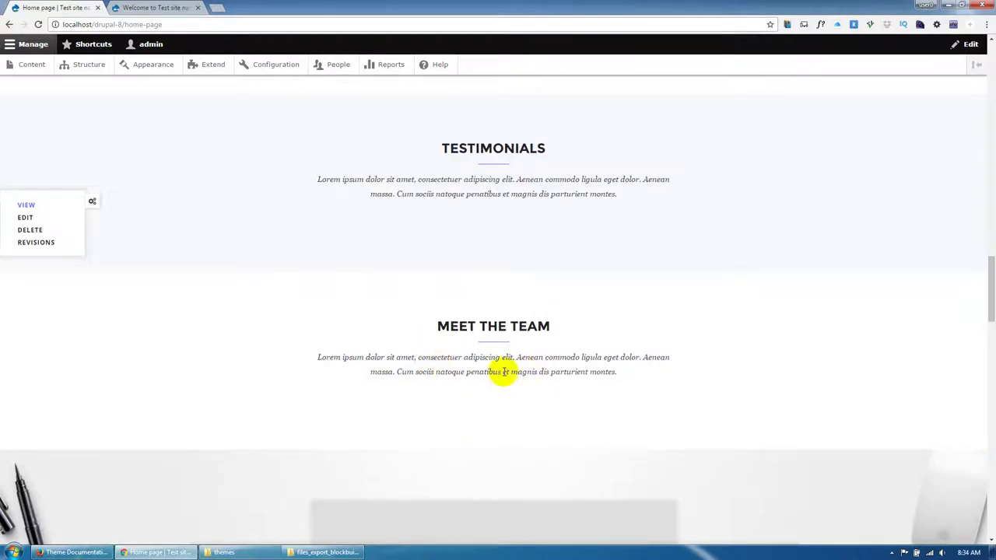
{"action": "scroll", "coordinate": [282, 313], "scroll_direction": "up", "scroll_amount": 2}
- Start a new Team content item and give it the title Team #1
{"action": "left_click", "coordinate": [33, 64]}
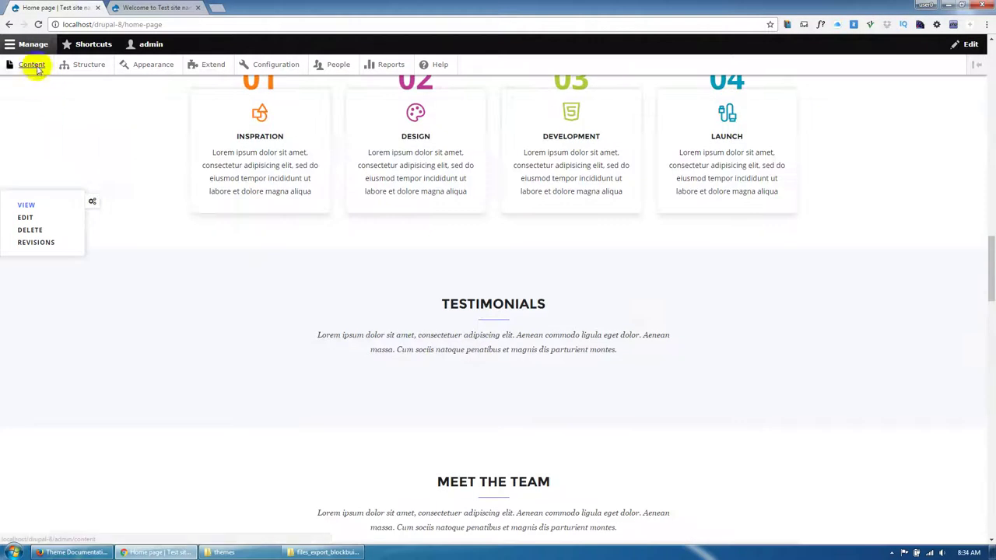
{"action": "scroll", "coordinate": [102, 173], "scroll_direction": "up", "scroll_amount": 1}
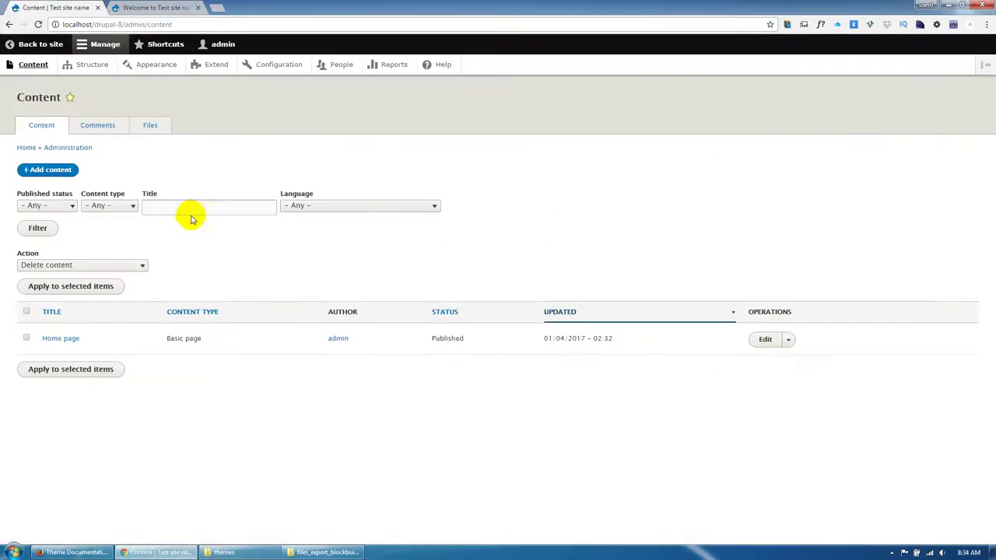
{"action": "left_click", "coordinate": [46, 170]}
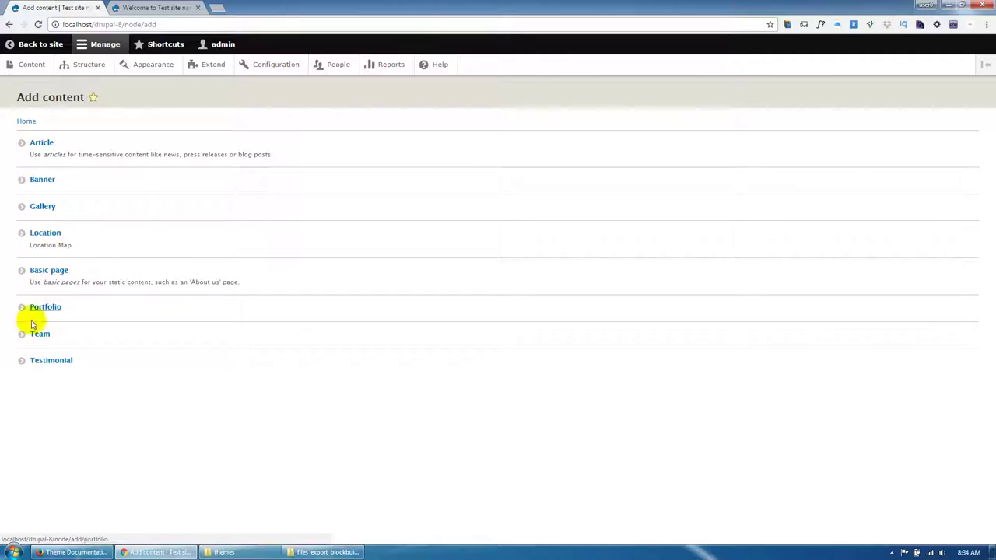
{"action": "left_click", "coordinate": [65, 336]}
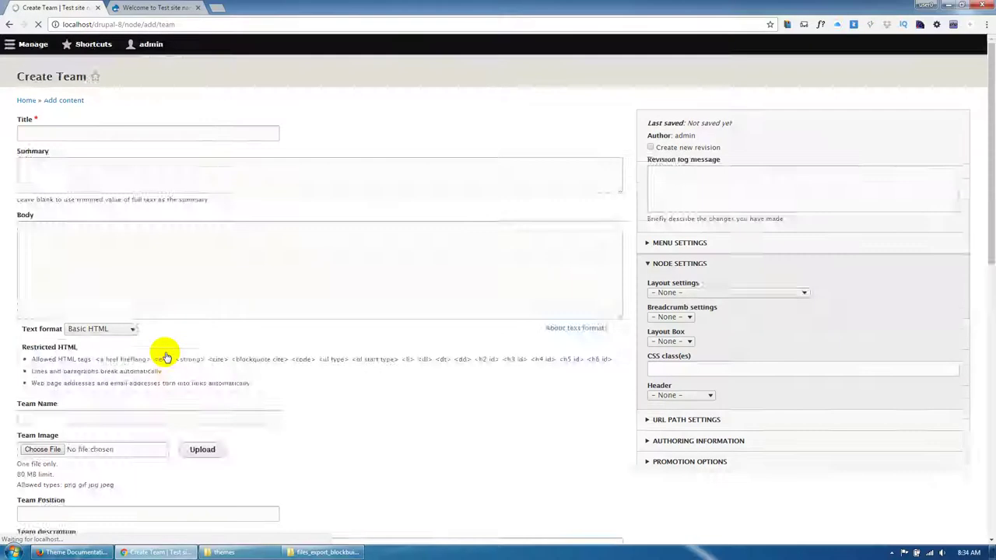
{"action": "left_click", "coordinate": [107, 153]}
{"action": "type", "text": "T"}
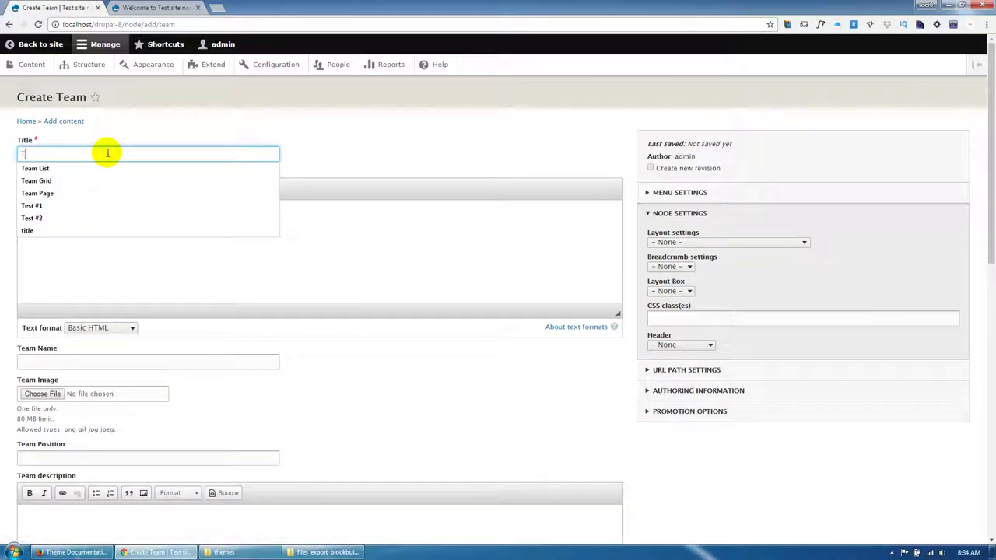
{"action": "type", "text": "eam #"}
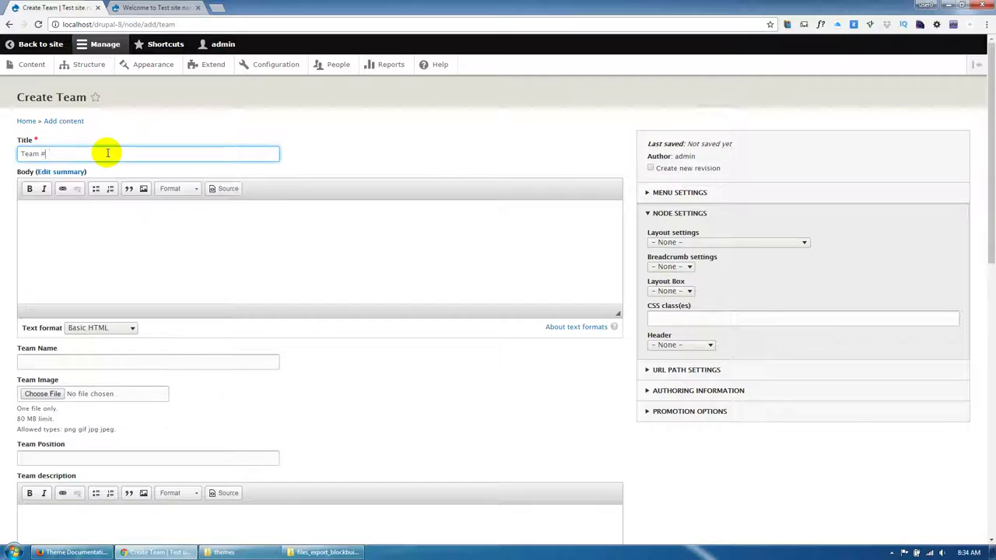
{"action": "type", "text": "1"}
{"action": "left_click", "coordinate": [94, 243]}
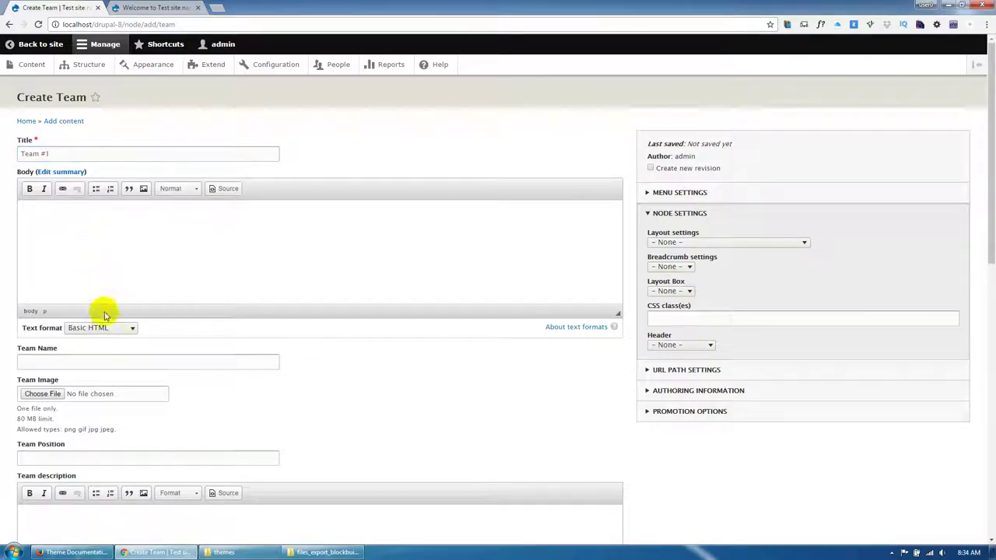
- Check the site's front page in the other browser tab, set the default front page to /node/1 and save the basic site settings
{"action": "left_click", "coordinate": [156, 7]}
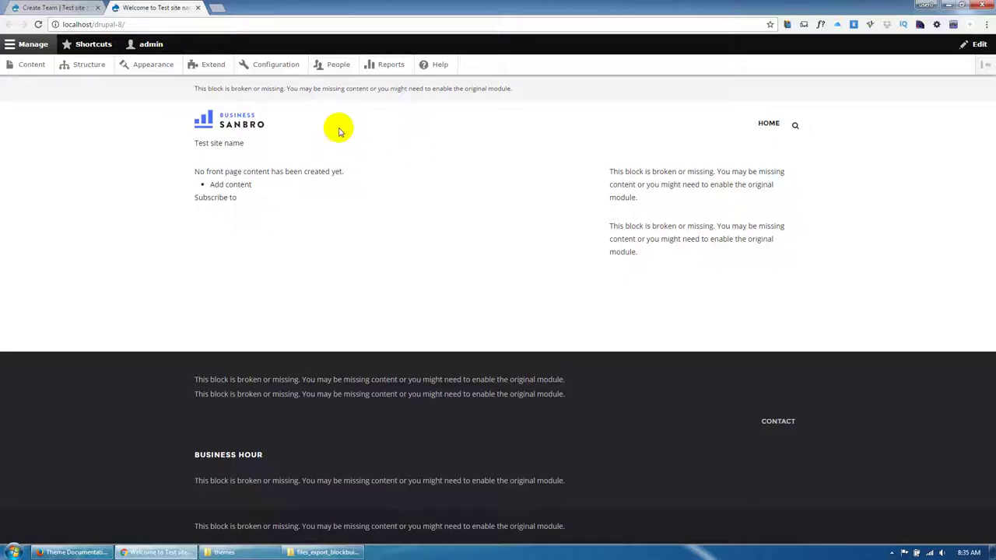
{"action": "left_click", "coordinate": [231, 127]}
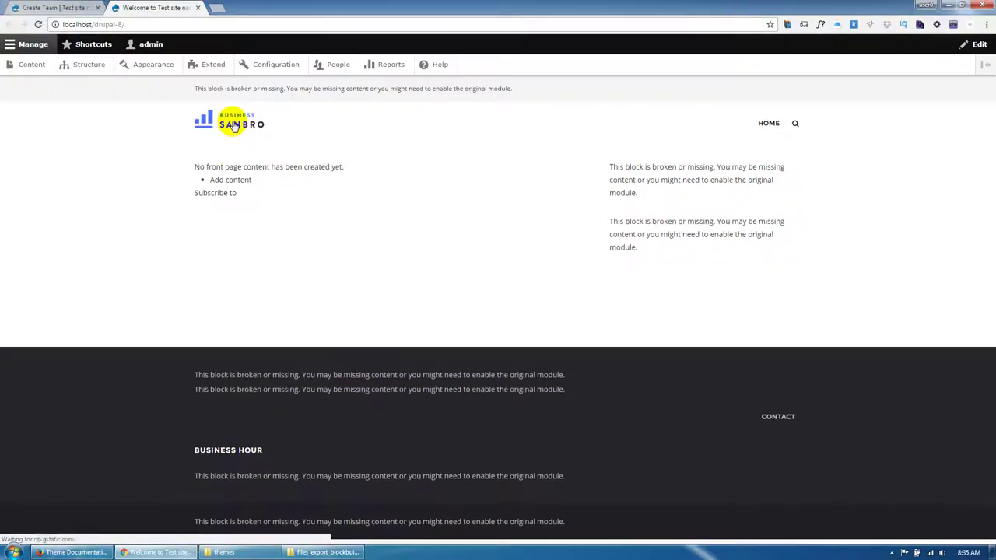
{"action": "left_click", "coordinate": [148, 24]}
{"action": "left_click", "coordinate": [148, 24]}
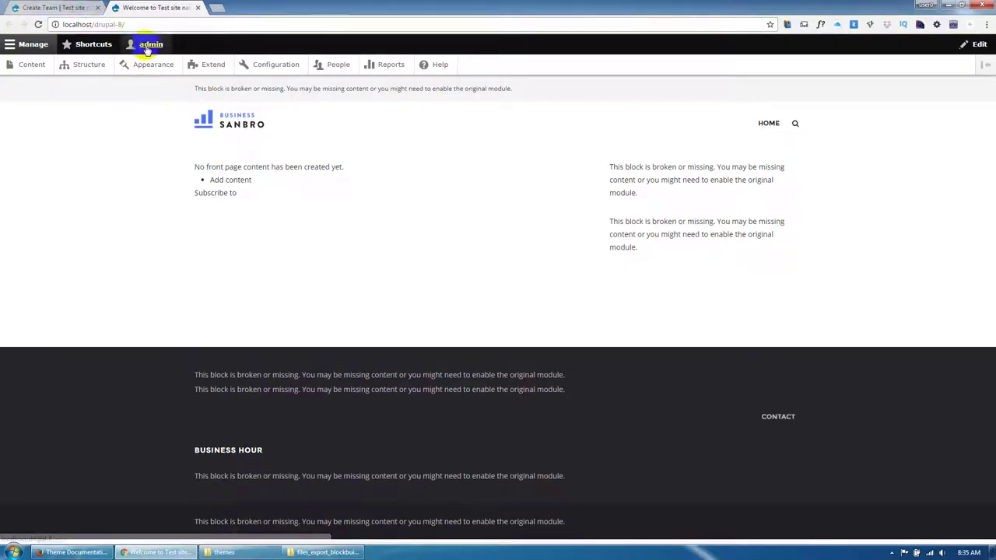
{"action": "left_click", "coordinate": [279, 65]}
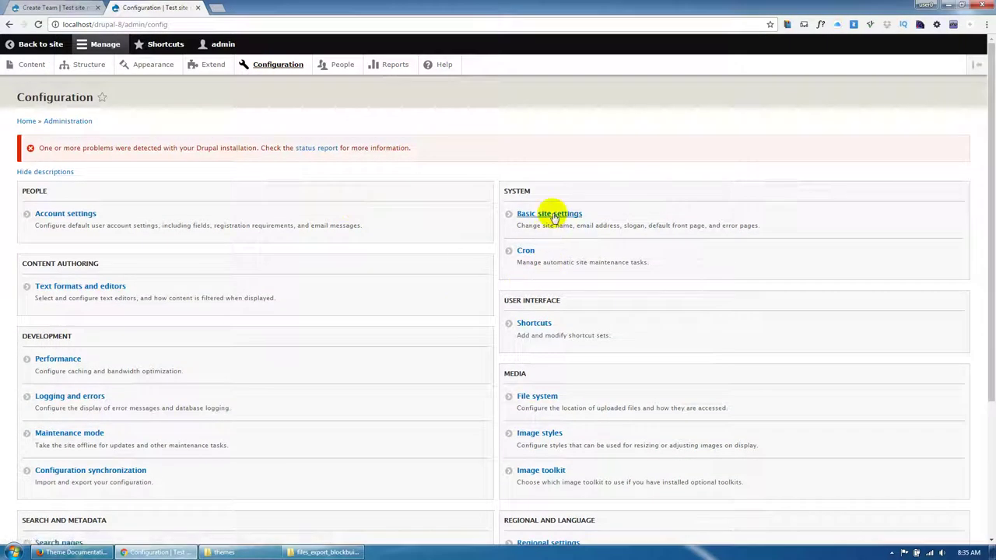
{"action": "left_click", "coordinate": [552, 214]}
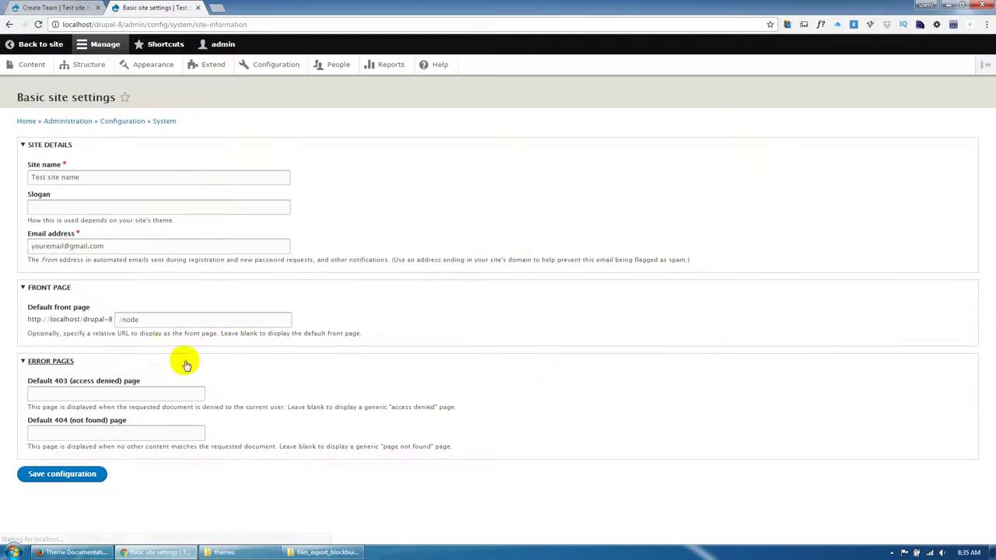
{"action": "left_click", "coordinate": [153, 320]}
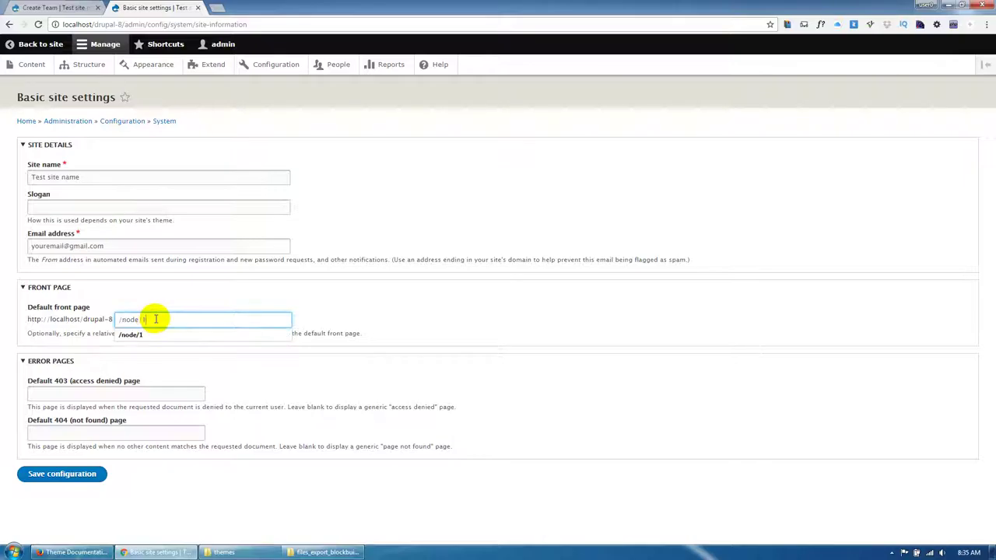
{"action": "left_click", "coordinate": [42, 479]}
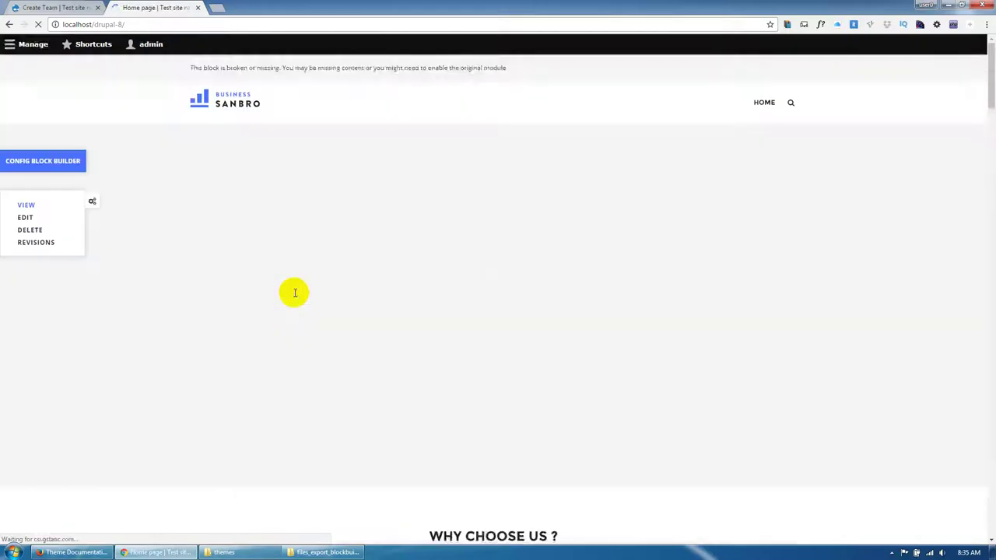
- Copy the italic sentence beginning "Aenean lacinia bibendum" under the front page's Why Choose Us heading
{"action": "scroll", "coordinate": [286, 310], "scroll_direction": "down", "scroll_amount": 5}
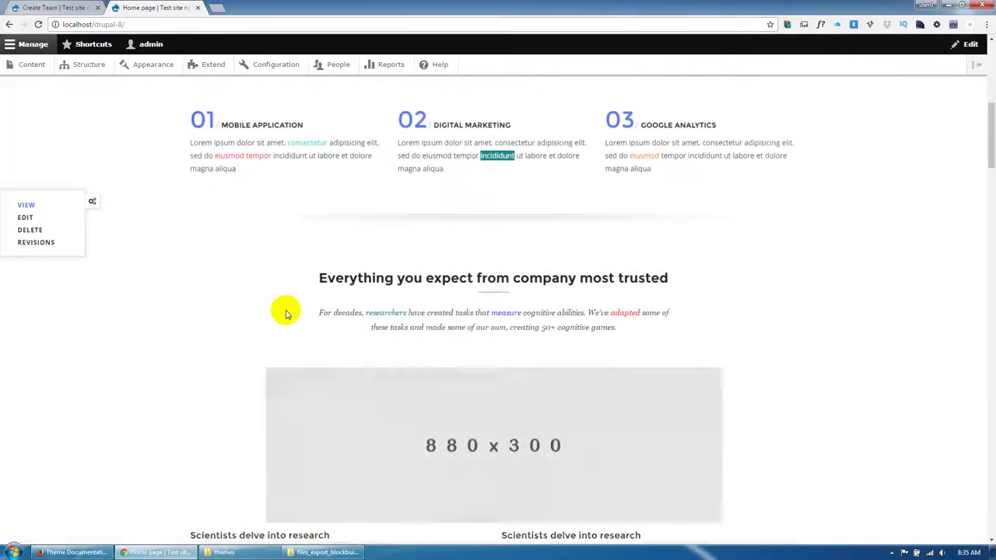
{"action": "scroll", "coordinate": [284, 311], "scroll_direction": "up", "scroll_amount": 3}
{"action": "left_click_drag", "start_coordinate": [341, 227], "coordinate": [644, 225]}
{"action": "key", "text": "ctrl+c"}
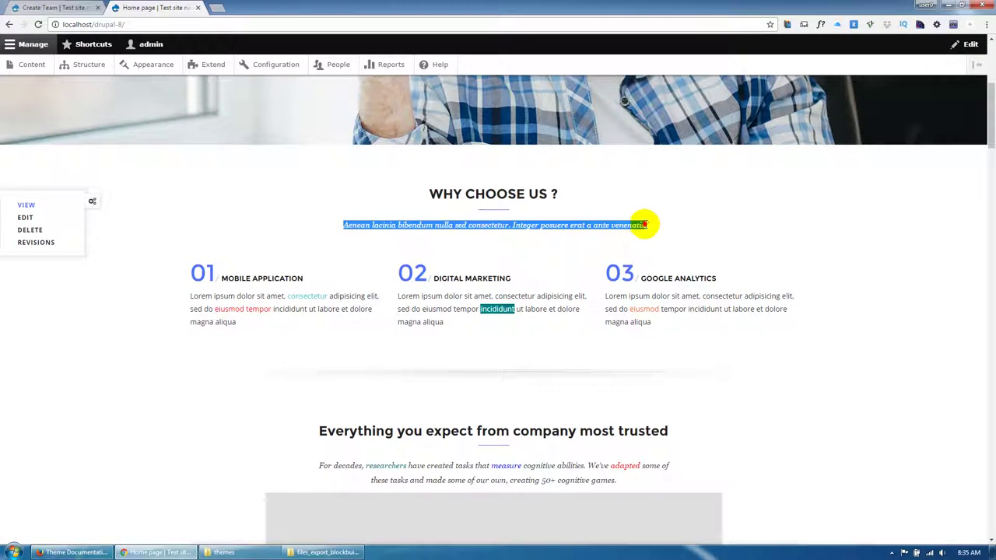
- Paste the copied sentence into the body of Team #1 and reuse its words Aenean lacinia as the team name
{"action": "left_click", "coordinate": [62, 8]}
{"action": "left_click", "coordinate": [102, 229]}
{"action": "key", "text": "ctrl+v"}
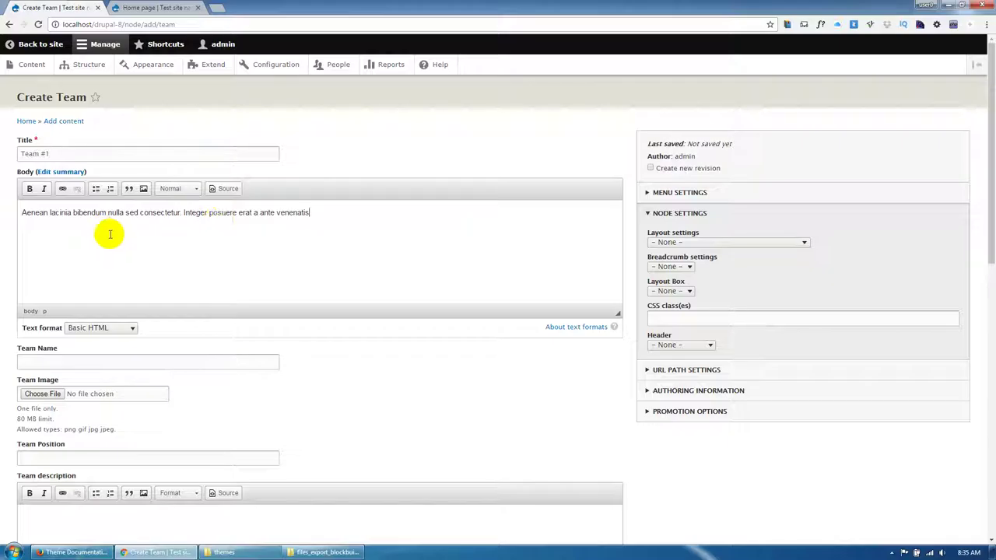
{"action": "scroll", "coordinate": [109, 291], "scroll_direction": "down", "scroll_amount": 1}
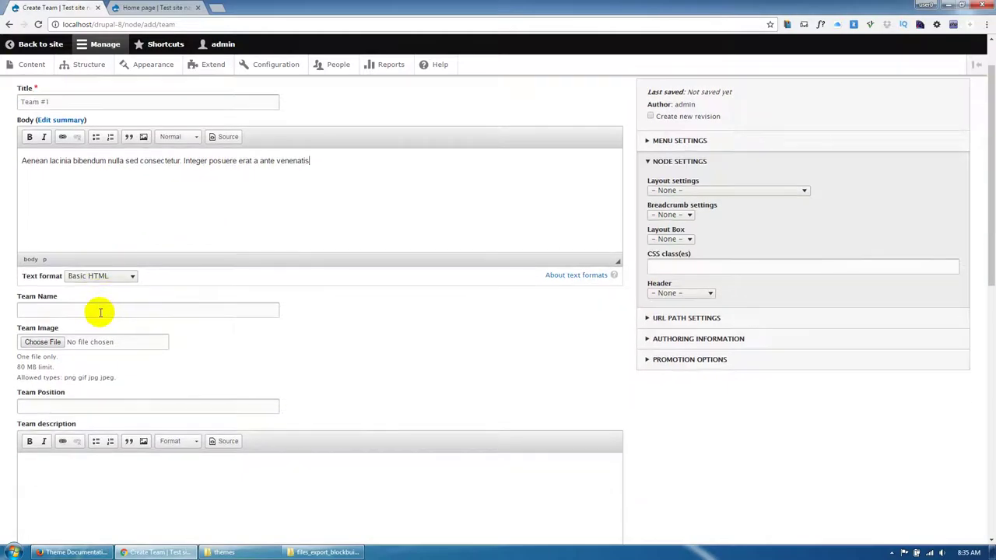
{"action": "left_click", "coordinate": [100, 314]}
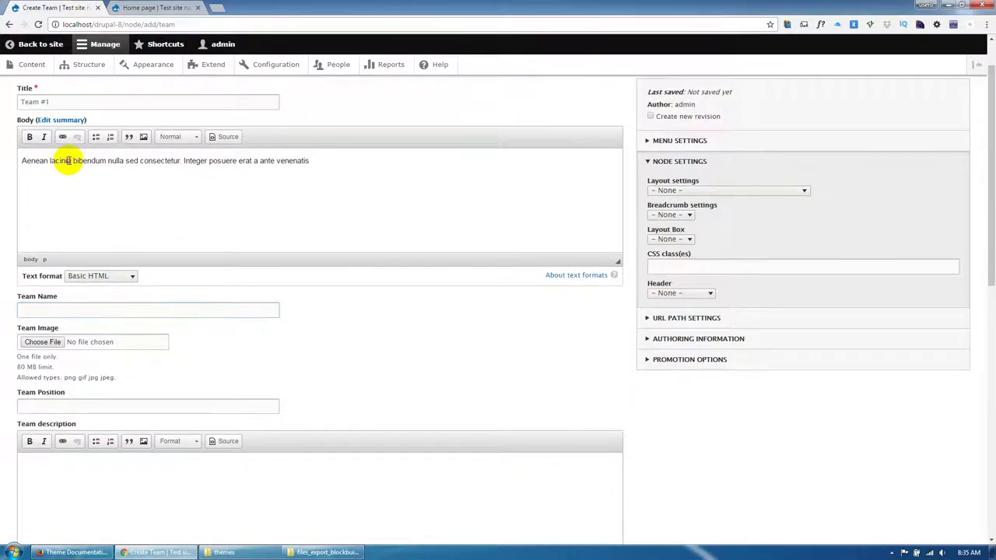
{"action": "left_click_drag", "start_coordinate": [62, 163], "coordinate": [14, 172]}
{"action": "key", "text": "ctrl+c"}
{"action": "left_click", "coordinate": [37, 303]}
{"action": "key", "text": "ctrl+v"}
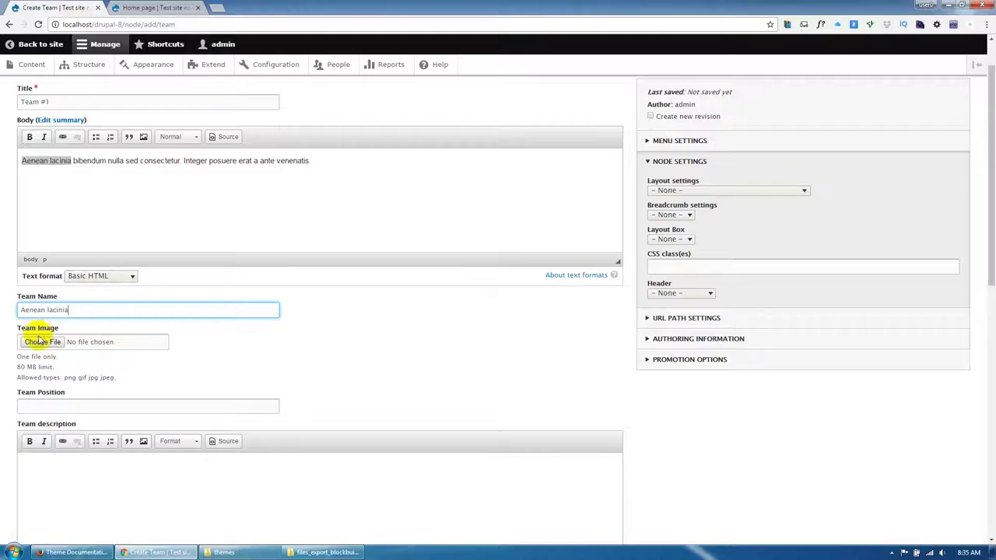
- Upload team-1.jpg from the site files' team folder as the team image
{"action": "left_click", "coordinate": [40, 342]}
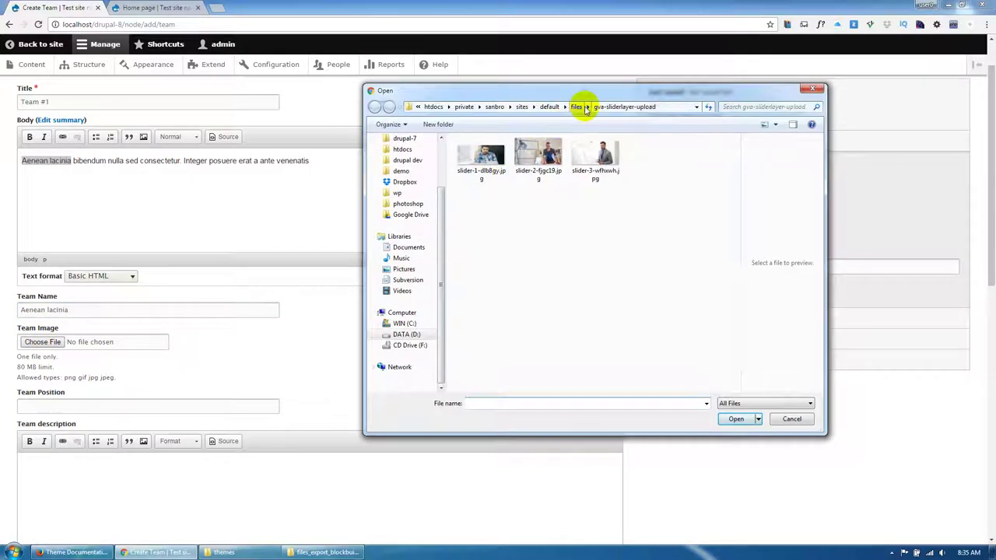
{"action": "left_click", "coordinate": [576, 107]}
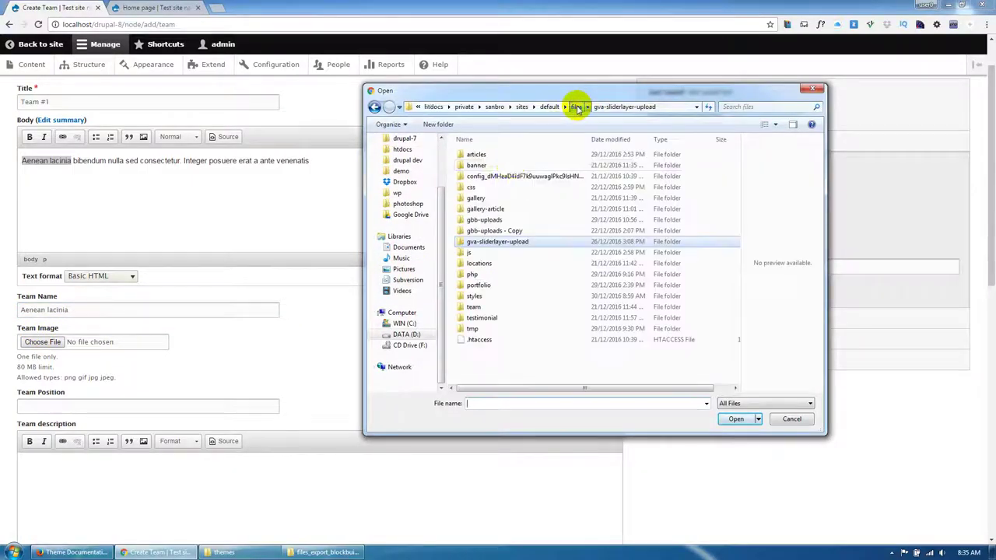
{"action": "double_click", "coordinate": [474, 306]}
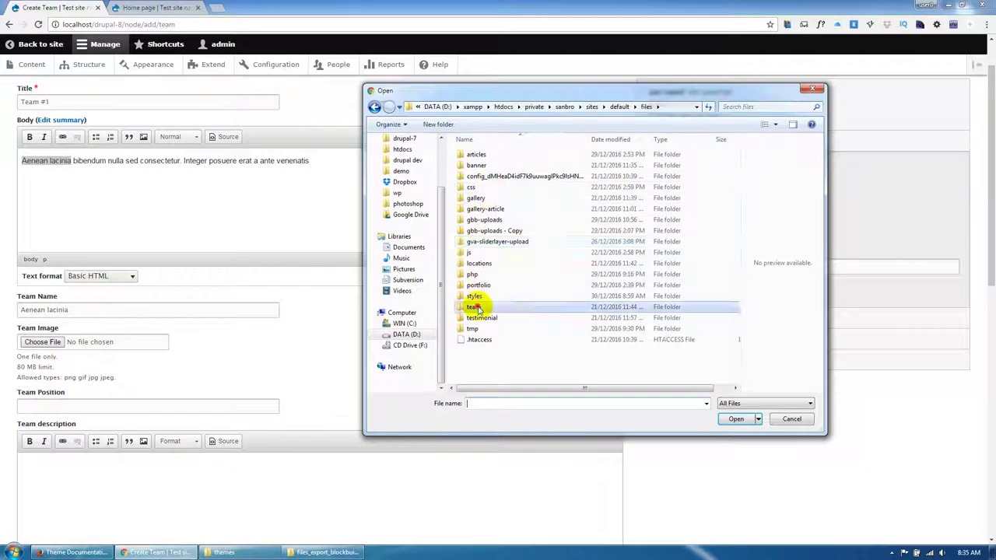
{"action": "left_click", "coordinate": [477, 165]}
{"action": "double_click", "coordinate": [478, 165]}
- Set the team position to CEO and save and publish Team #1
{"action": "scroll", "coordinate": [196, 358], "scroll_direction": "down", "scroll_amount": 2}
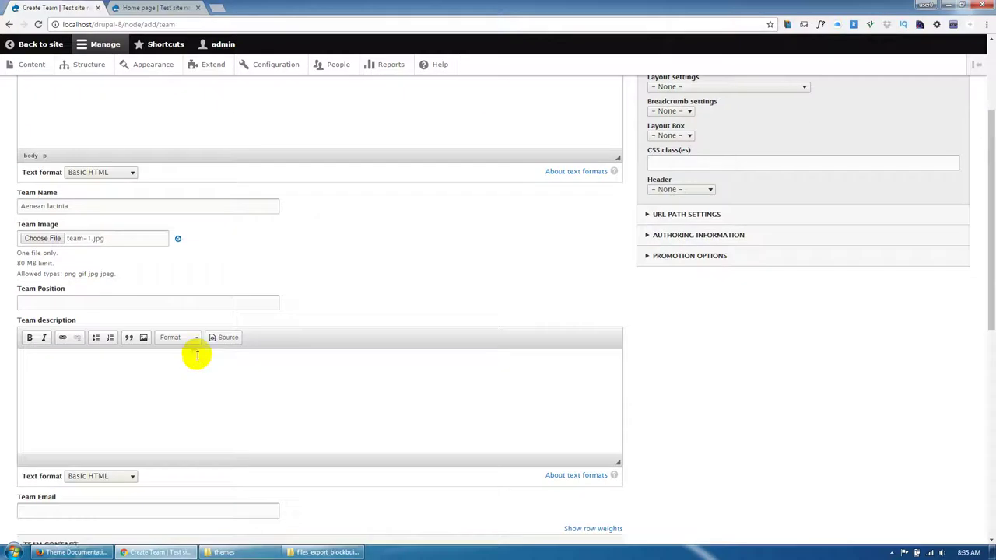
{"action": "scroll", "coordinate": [84, 338], "scroll_direction": "down", "scroll_amount": 1}
{"action": "left_click", "coordinate": [76, 300]}
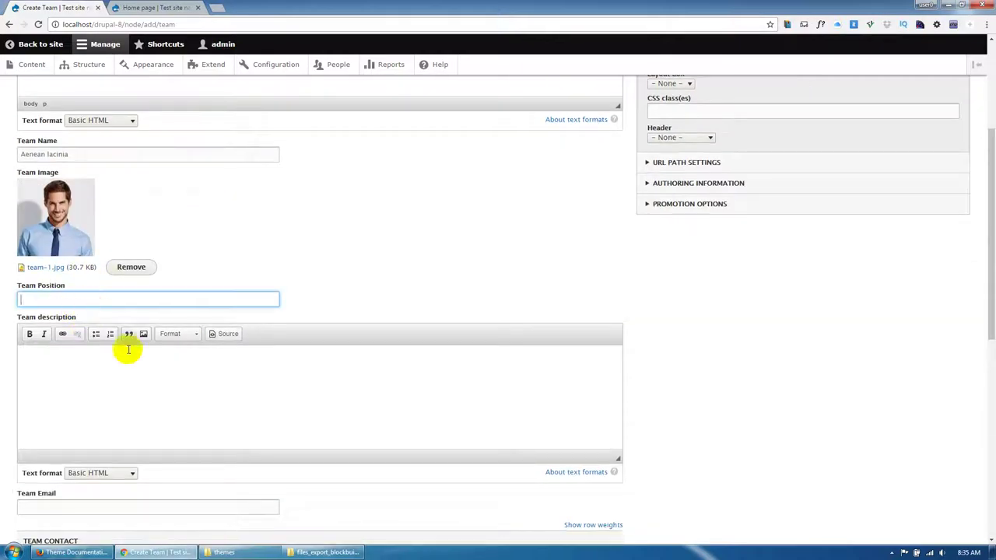
{"action": "scroll", "coordinate": [128, 354], "scroll_direction": "down", "scroll_amount": 1}
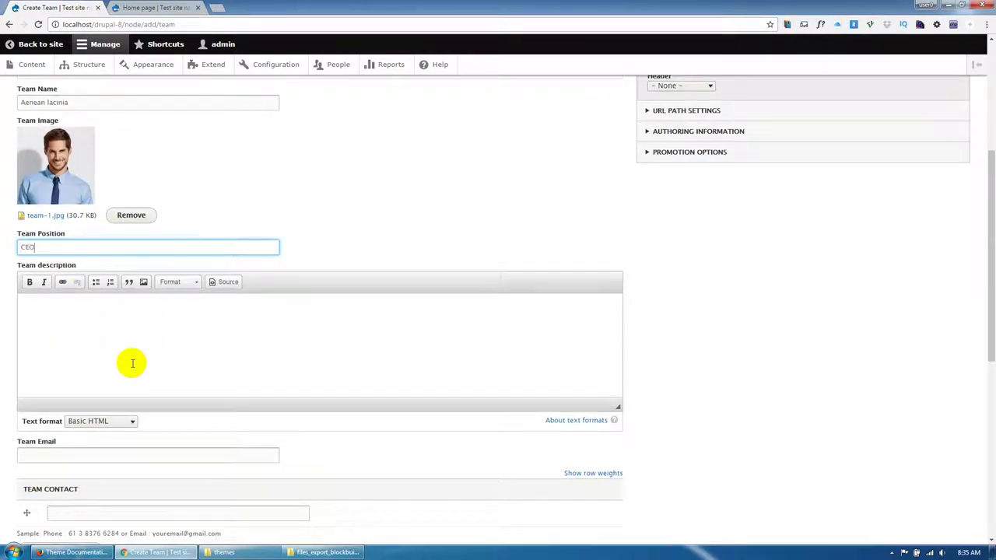
{"action": "scroll", "coordinate": [53, 405], "scroll_direction": "down", "scroll_amount": 4}
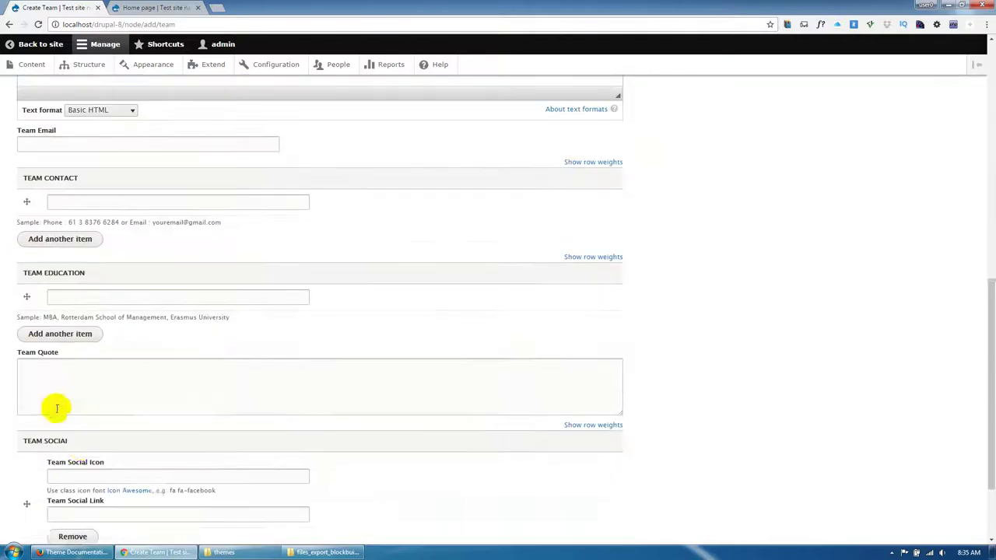
{"action": "scroll", "coordinate": [57, 408], "scroll_direction": "down", "scroll_amount": 2}
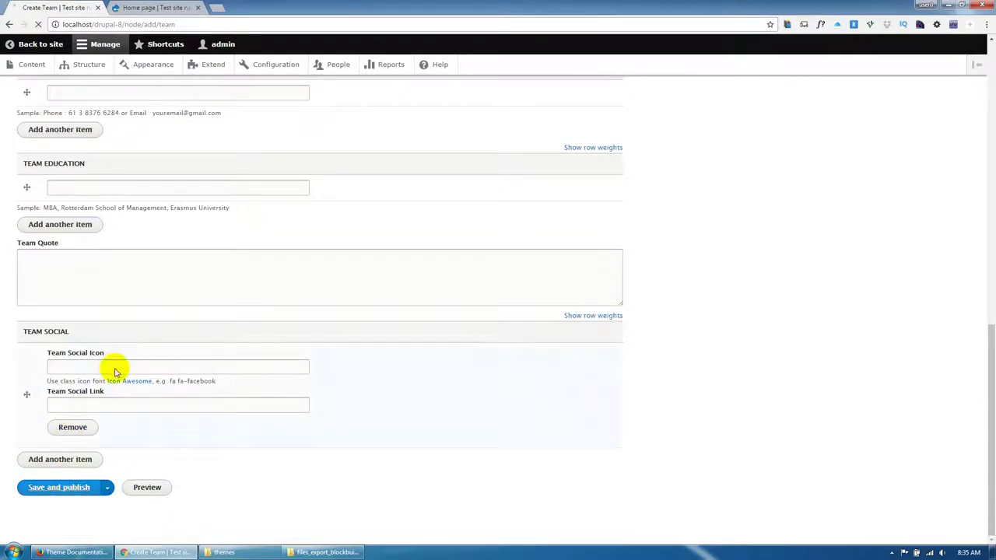
{"action": "scroll", "coordinate": [123, 343], "scroll_direction": "up", "scroll_amount": 2}
{"action": "scroll", "coordinate": [132, 311], "scroll_direction": "down", "scroll_amount": 1}
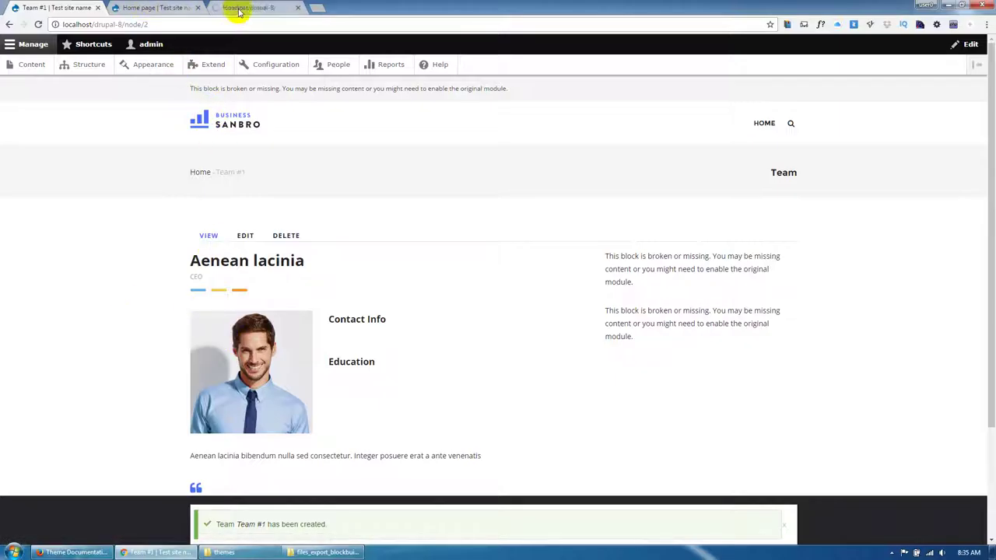
- Check the Meet the Team section on the front page in a new browser tab
{"action": "left_click", "coordinate": [239, 10]}
{"action": "scroll", "coordinate": [231, 278], "scroll_direction": "down", "scroll_amount": 5}
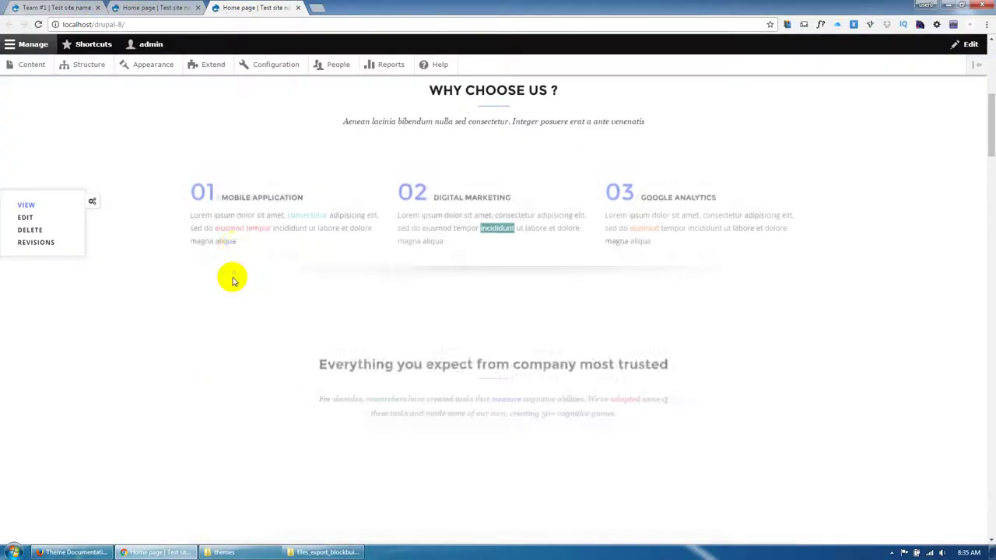
{"action": "scroll", "coordinate": [231, 278], "scroll_direction": "down", "scroll_amount": 10}
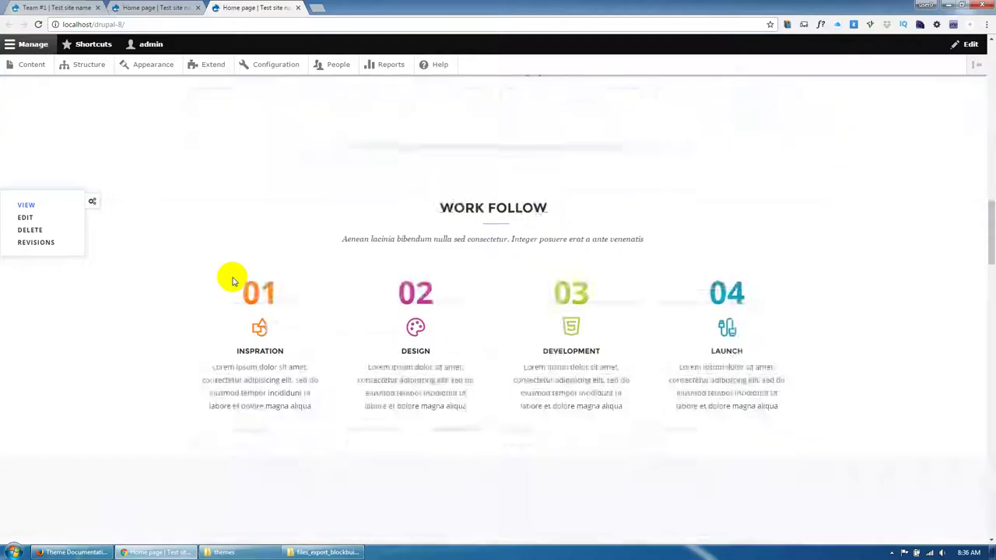
{"action": "scroll", "coordinate": [231, 278], "scroll_direction": "down", "scroll_amount": 8}
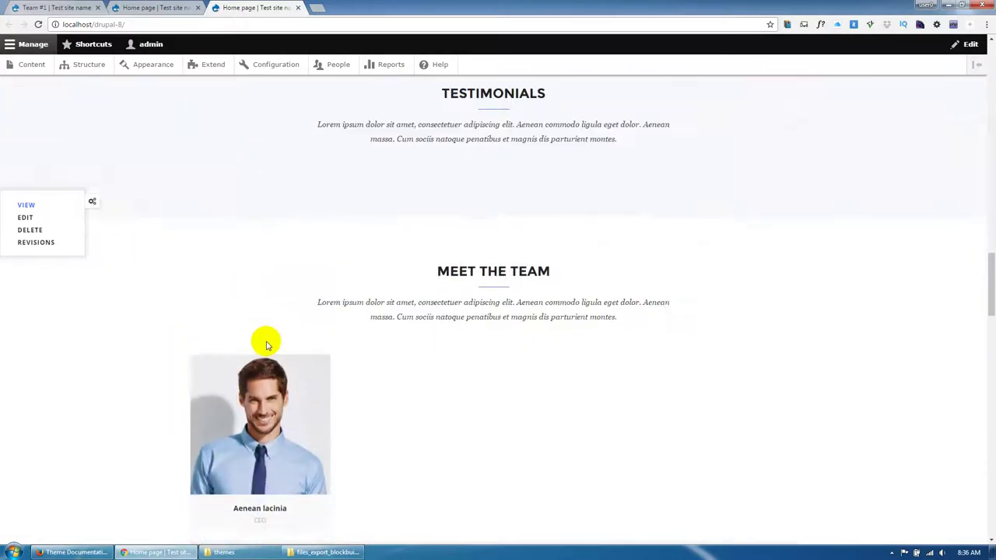
{"action": "scroll", "coordinate": [266, 344], "scroll_direction": "down", "scroll_amount": 1}
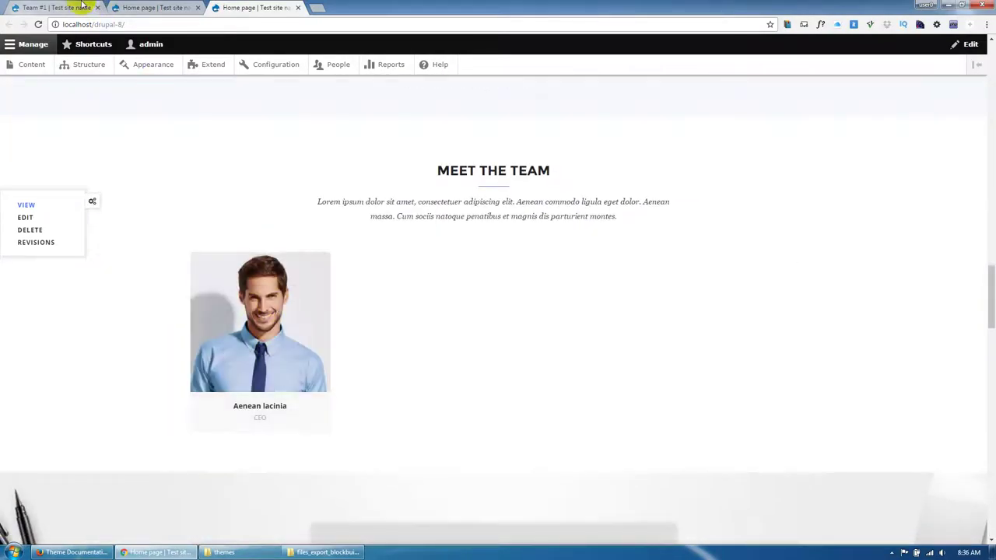
- Start another Team content item and give it the title Team 2
{"action": "left_click", "coordinate": [81, 6]}
{"action": "left_click", "coordinate": [32, 70]}
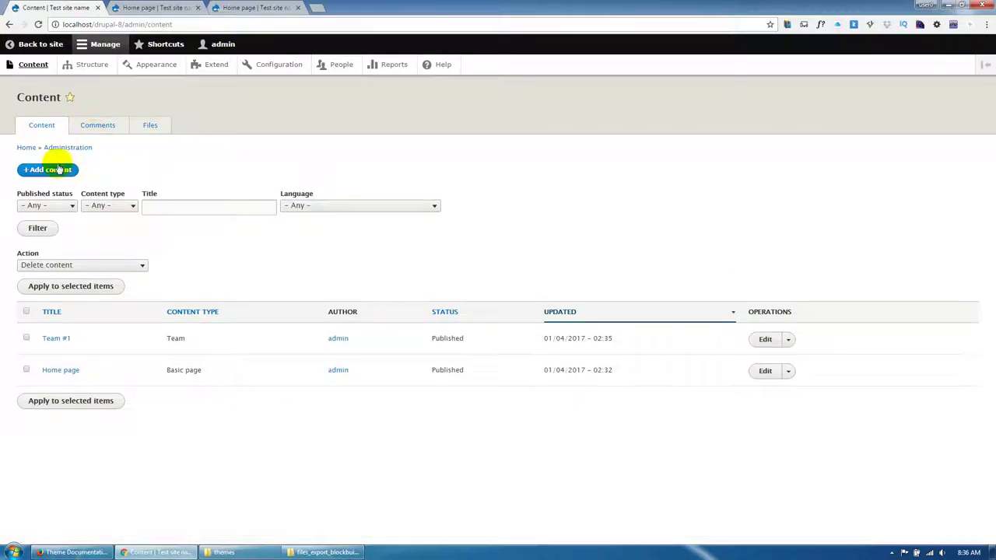
{"action": "left_click", "coordinate": [67, 169]}
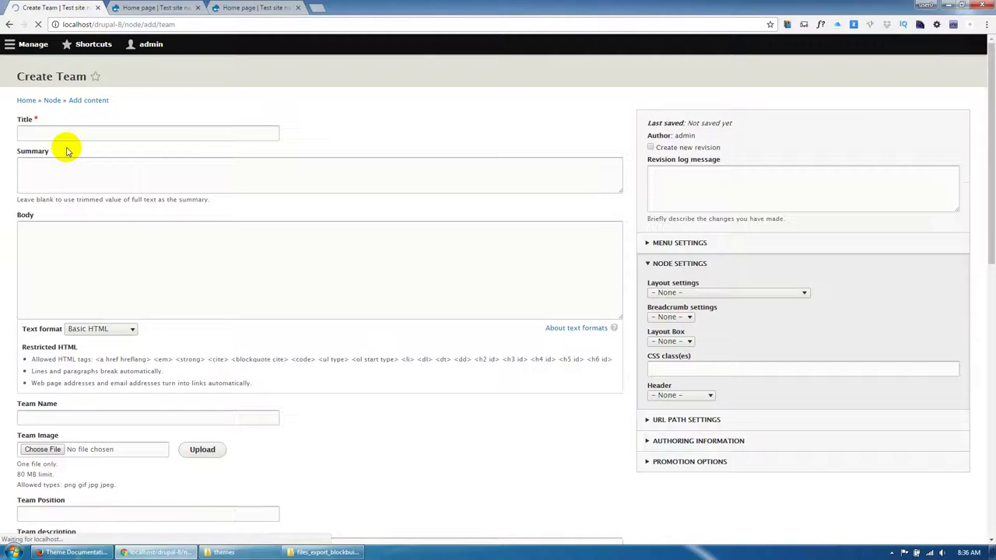
{"action": "type", "text": "Te"}
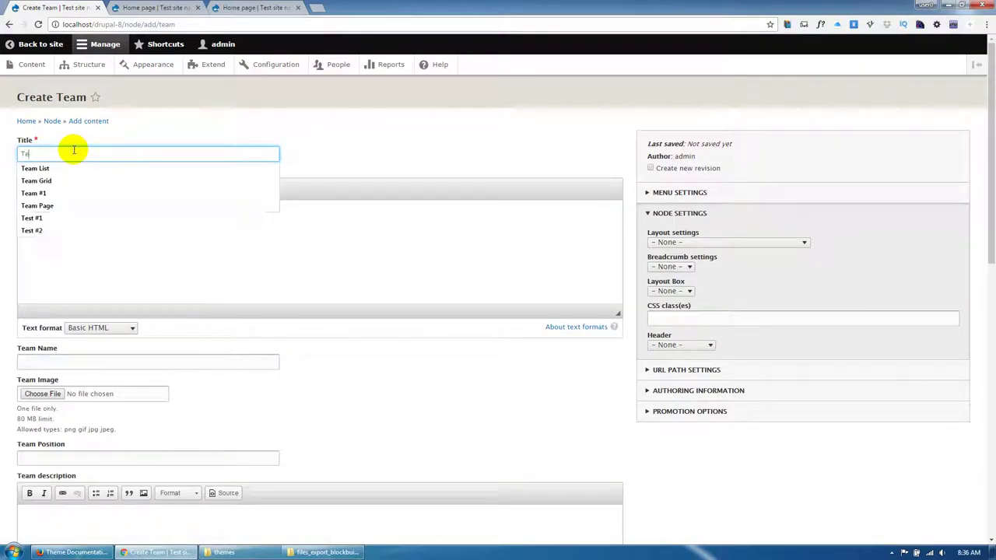
{"action": "type", "text": "am 2"}
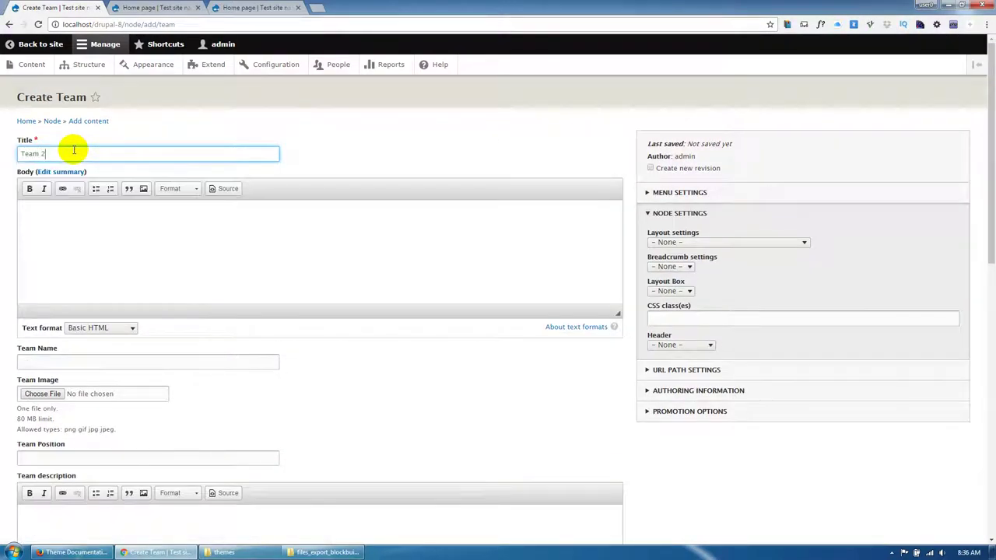
- Fill the body of Team 2 with the "Aenean lacinia bibendum" sentence copied from under the front page's Why Choose Us heading
{"action": "left_click", "coordinate": [44, 221]}
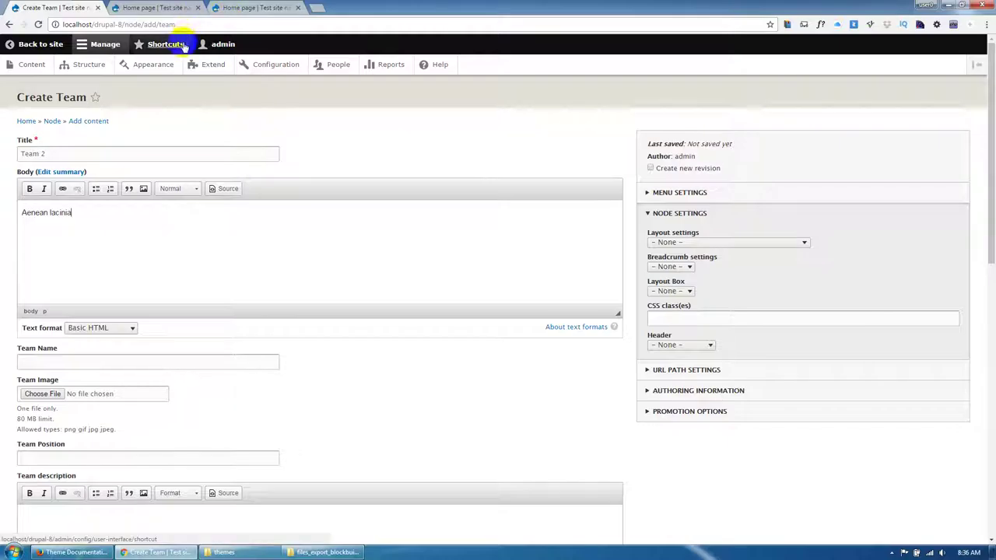
{"action": "key", "text": "ctrl+z"}
{"action": "left_click", "coordinate": [156, 7]}
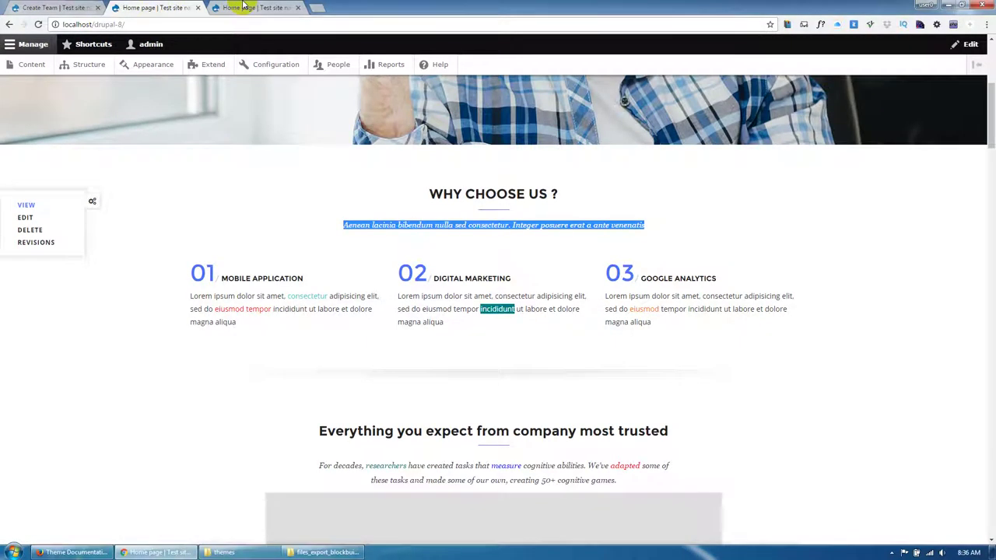
{"action": "left_click", "coordinate": [78, 7]}
{"action": "type", "text": "Aenean lacinia bibendum nulla sed consectetur. Integer posuere erat a ante venenatis"}
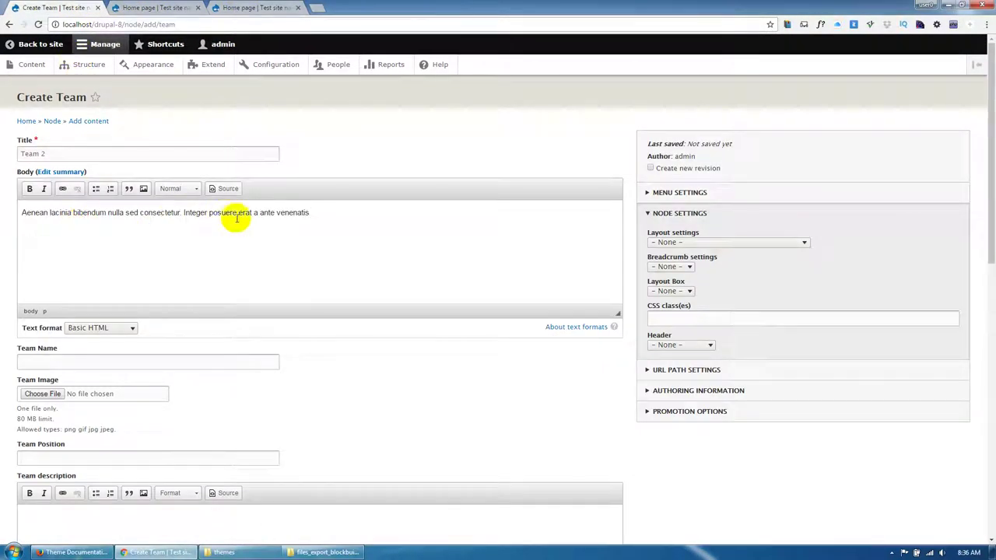
- Copy the last two words of the body, ante venenatis, into the team name
{"action": "left_click_drag", "start_coordinate": [260, 213], "coordinate": [354, 215]}
{"action": "key", "text": "ctrl+c"}
{"action": "left_click", "coordinate": [85, 360]}
{"action": "key", "text": "ctrl+v"}
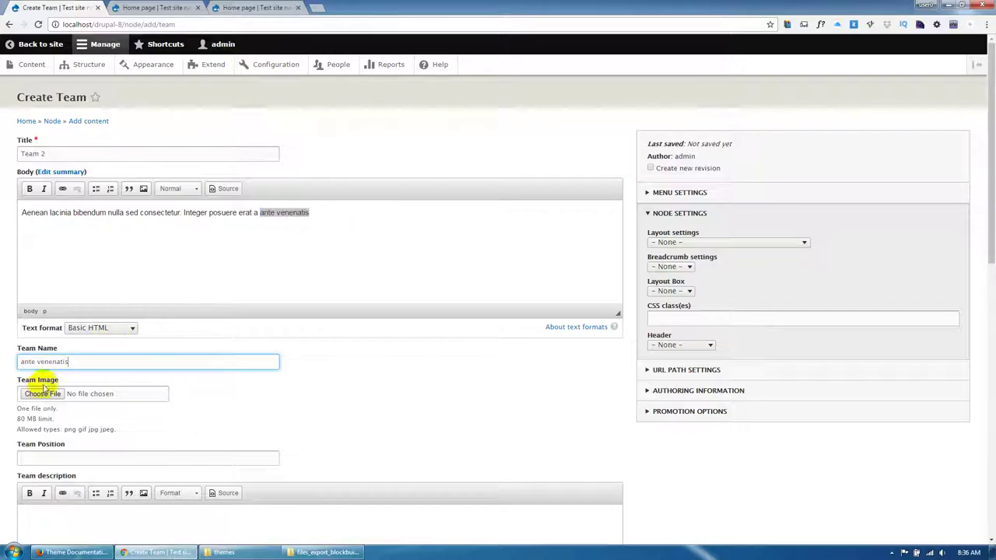
- Complete Team 2 with the image team-2.jpg and the position Designer, and save and publish it
{"action": "left_click", "coordinate": [42, 393]}
{"action": "double_click", "coordinate": [539, 194]}
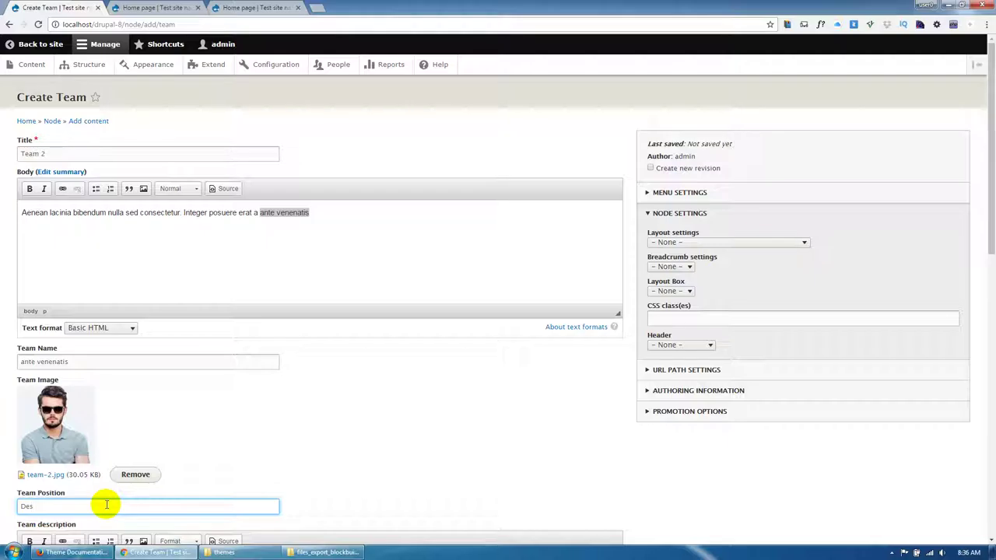
{"action": "scroll", "coordinate": [107, 504], "scroll_direction": "down", "scroll_amount": 9}
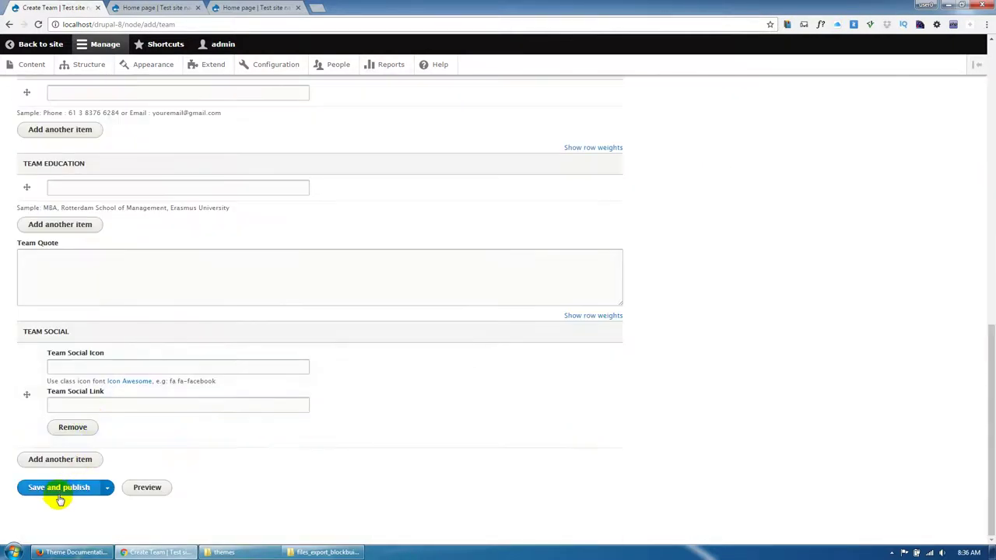
{"action": "left_click", "coordinate": [68, 485]}
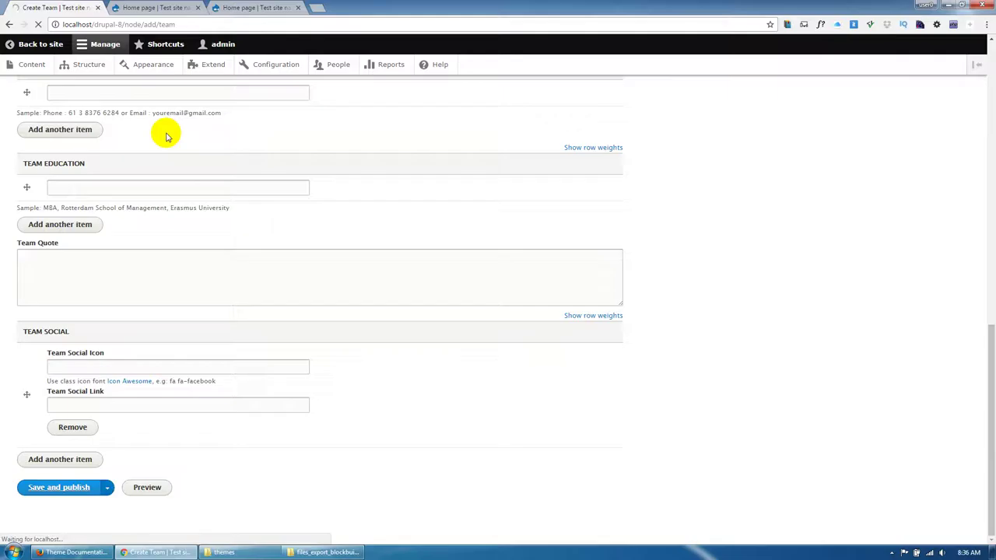
- Reload the front page in the second browser tab and check its Meet the Team and Testimonials sections
{"action": "left_click", "coordinate": [153, 8]}
{"action": "left_click", "coordinate": [143, 23]}
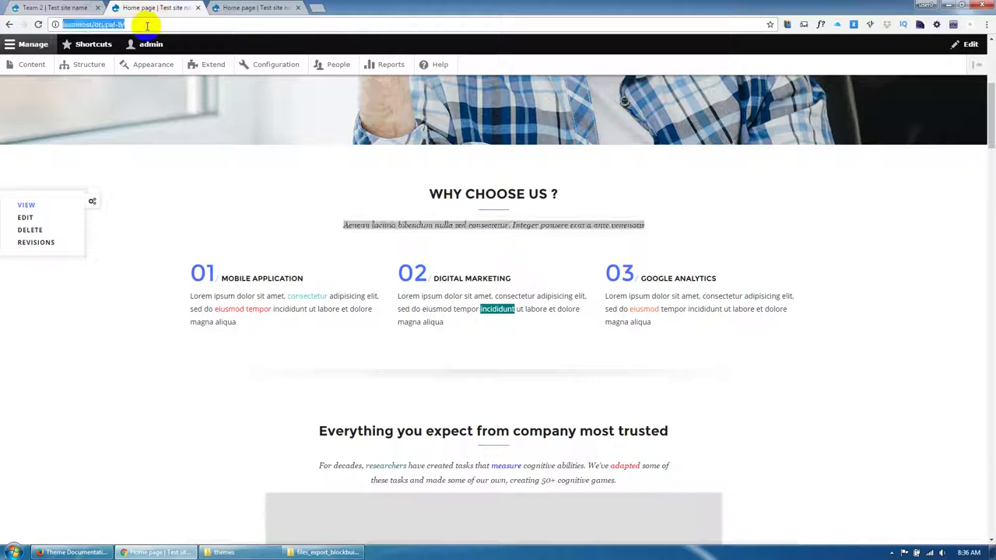
{"action": "key", "text": "Return"}
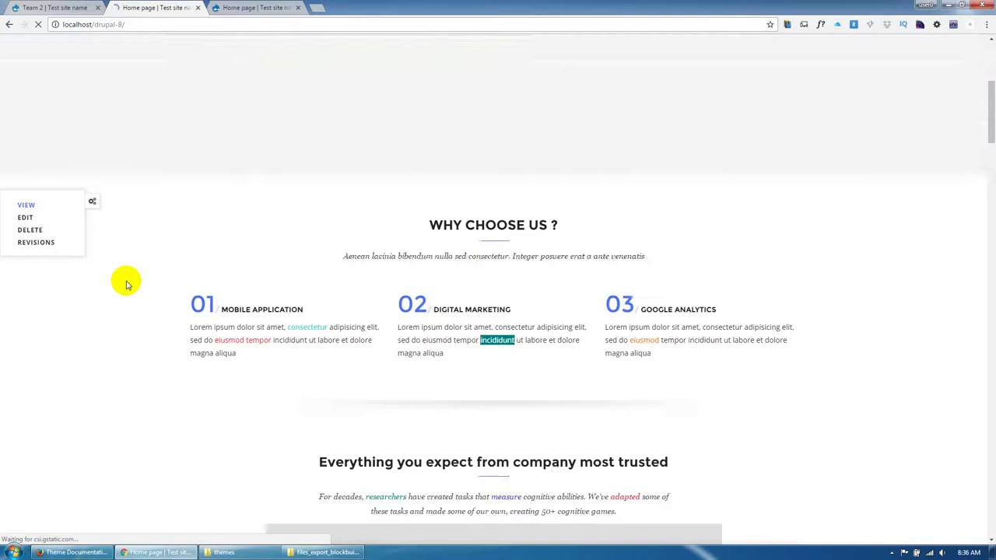
{"action": "scroll", "coordinate": [126, 280], "scroll_direction": "down", "scroll_amount": 10}
{"action": "scroll", "coordinate": [126, 284], "scroll_direction": "down", "scroll_amount": 10}
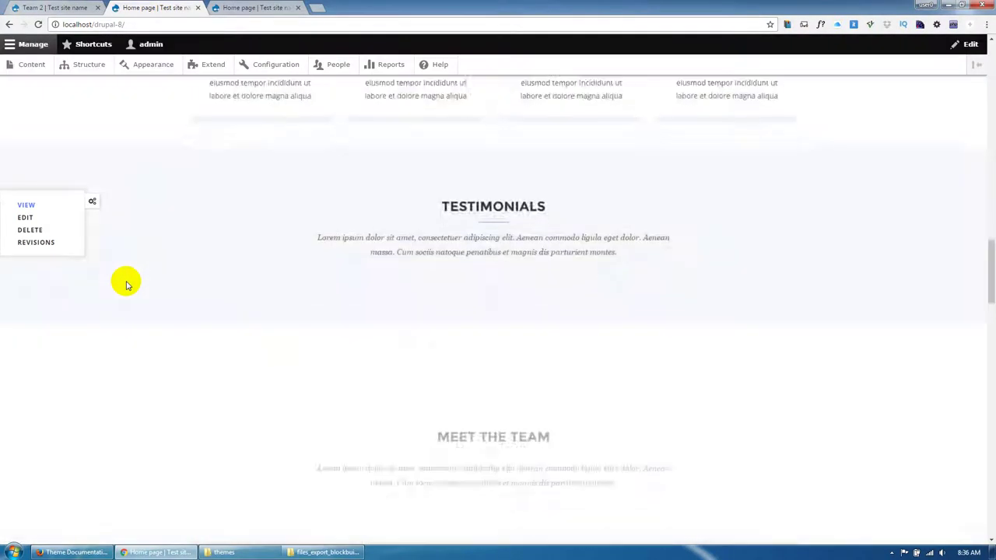
{"action": "scroll", "coordinate": [346, 224], "scroll_direction": "up", "scroll_amount": 1}
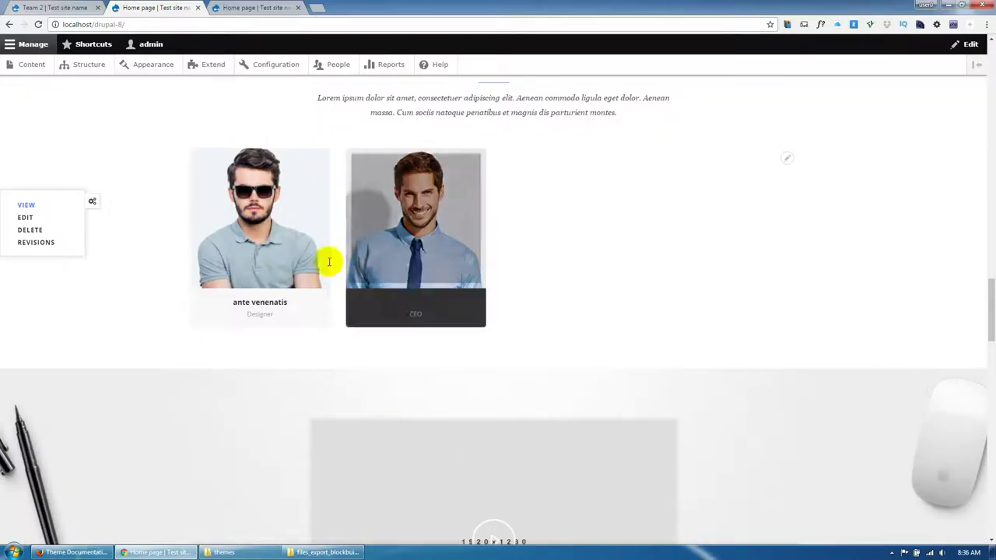
{"action": "scroll", "coordinate": [220, 349], "scroll_direction": "up", "scroll_amount": 5}
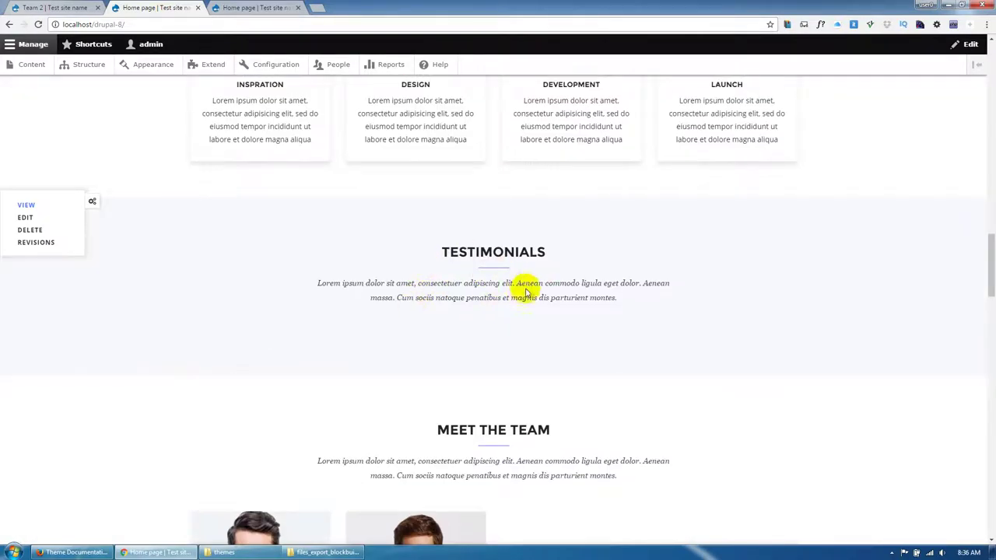
- Start a new Testimonial content item
{"action": "left_click", "coordinate": [80, 6]}
{"action": "left_click", "coordinate": [47, 70]}
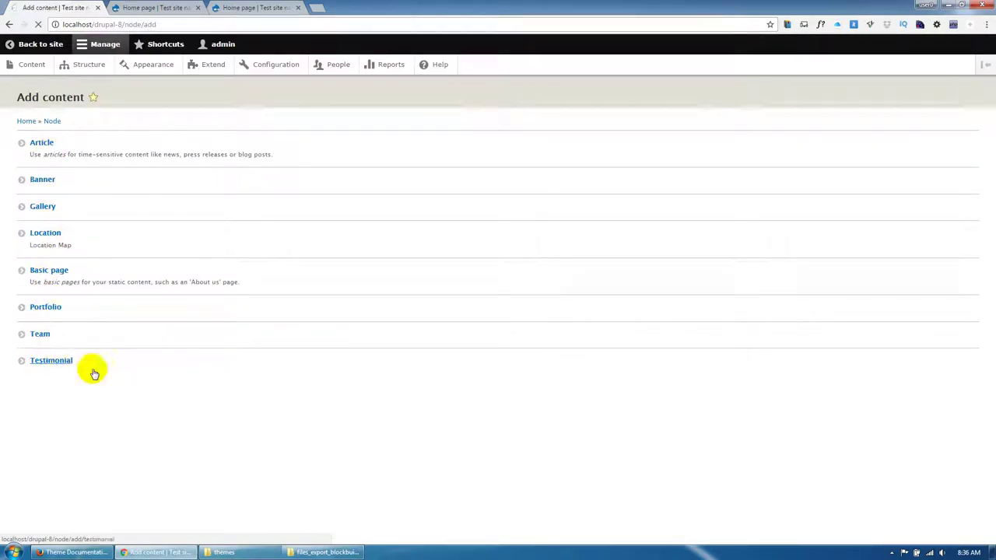
{"action": "left_click", "coordinate": [54, 370]}
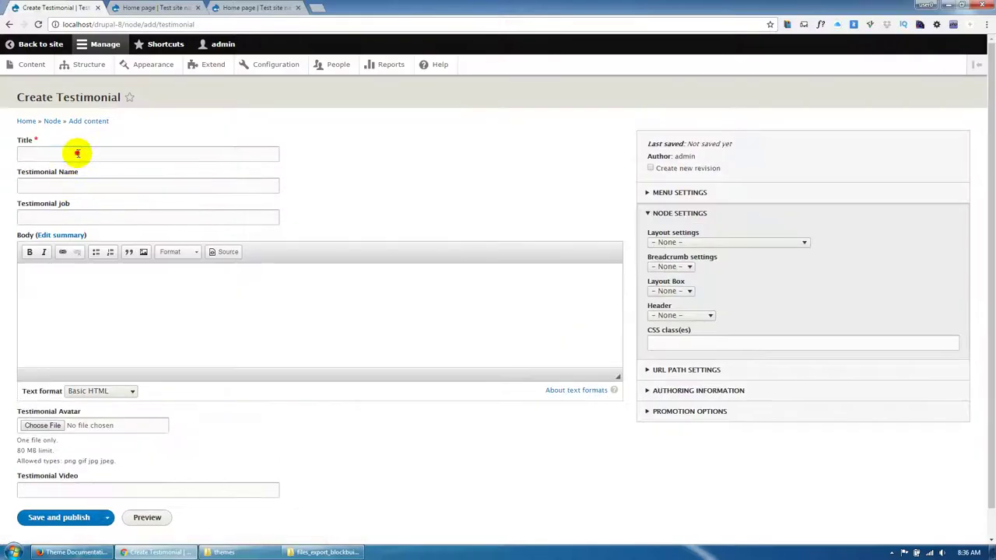
- Title the testimonial Testimonial #1, with the testimonial name ante venenatis and the job CEO
{"action": "type", "text": "Testimonial #1"}
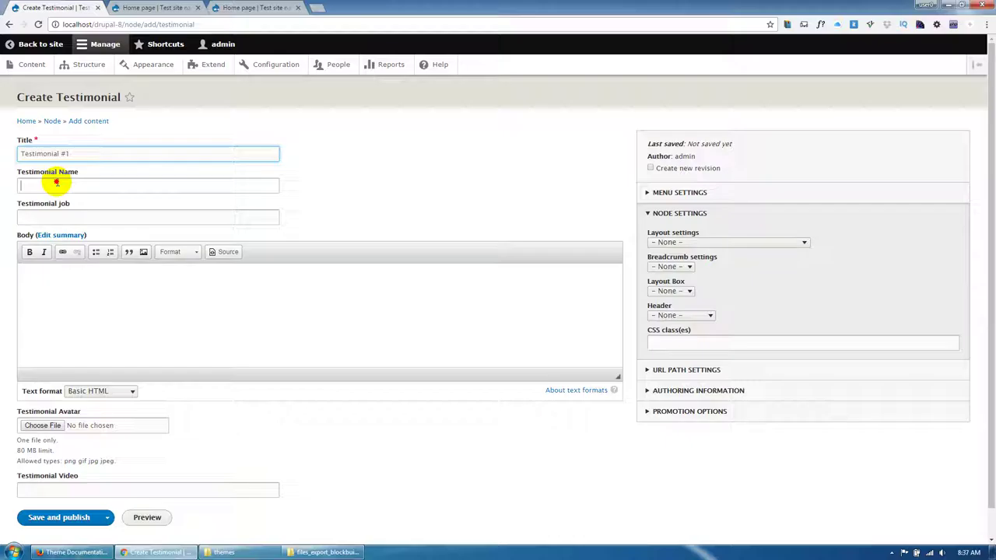
{"action": "left_click", "coordinate": [57, 183]}
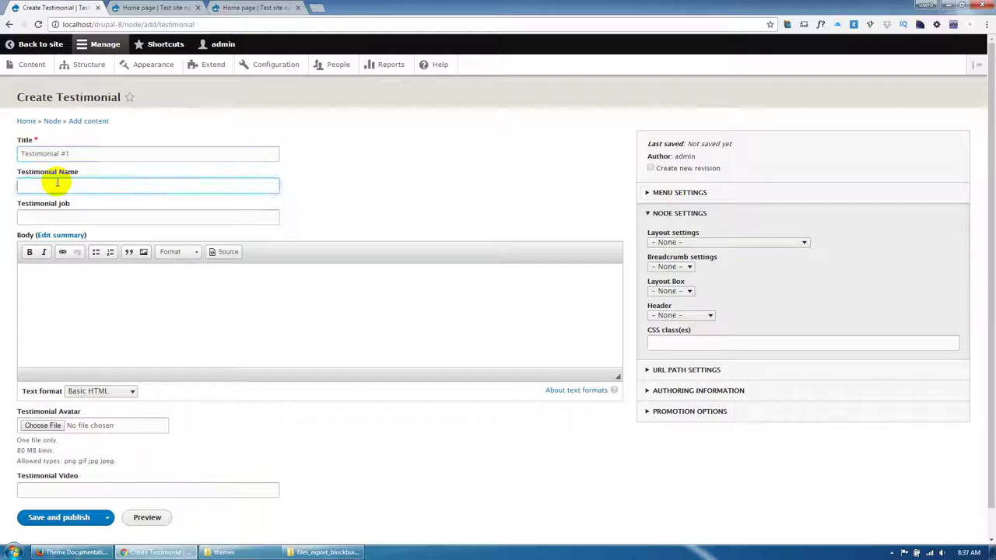
{"action": "left_click", "coordinate": [64, 222]}
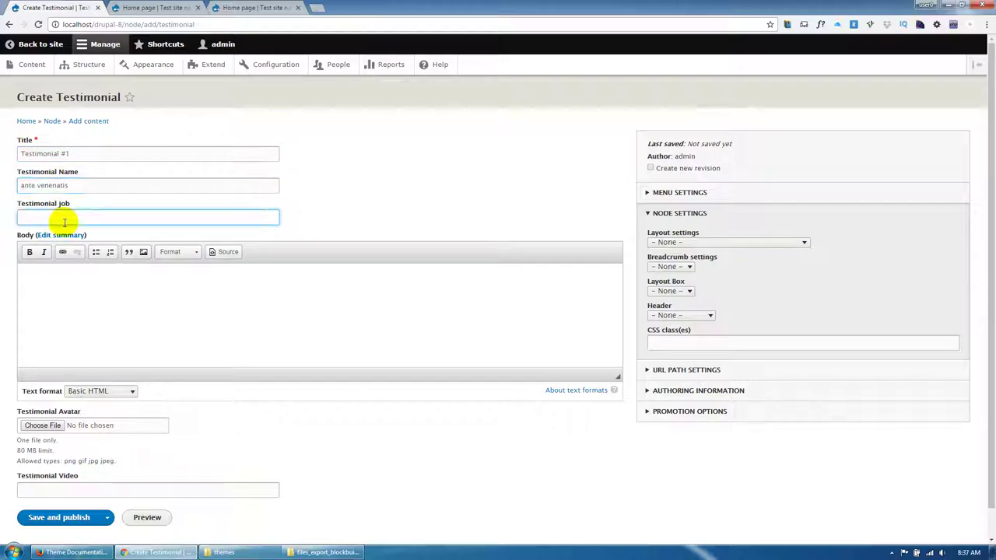
{"action": "type", "text": "CEO"}
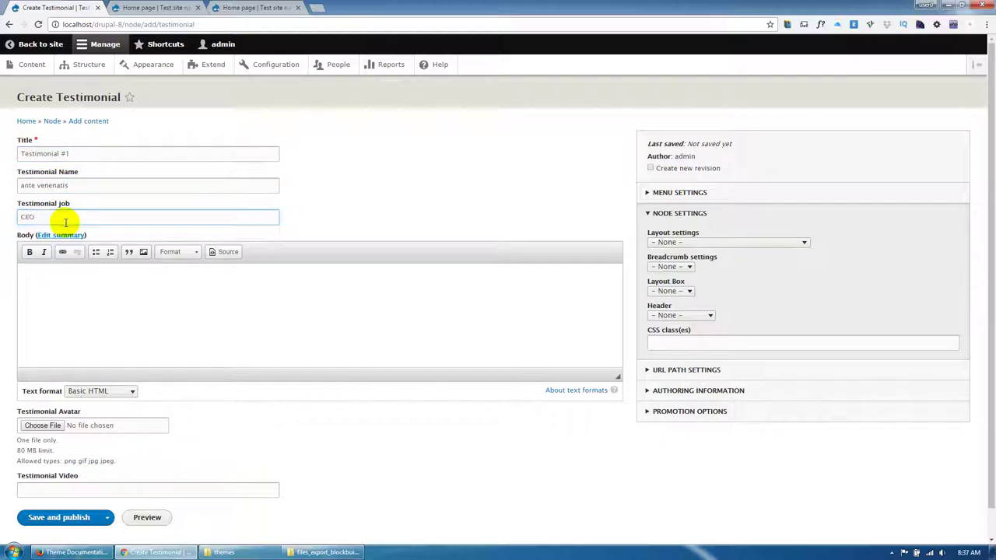
- Copy the intro paragraph of the front page's Testimonials section into the testimonial's body
{"action": "left_click", "coordinate": [100, 305]}
{"action": "left_click", "coordinate": [236, 7]}
{"action": "left_click", "coordinate": [158, 7]}
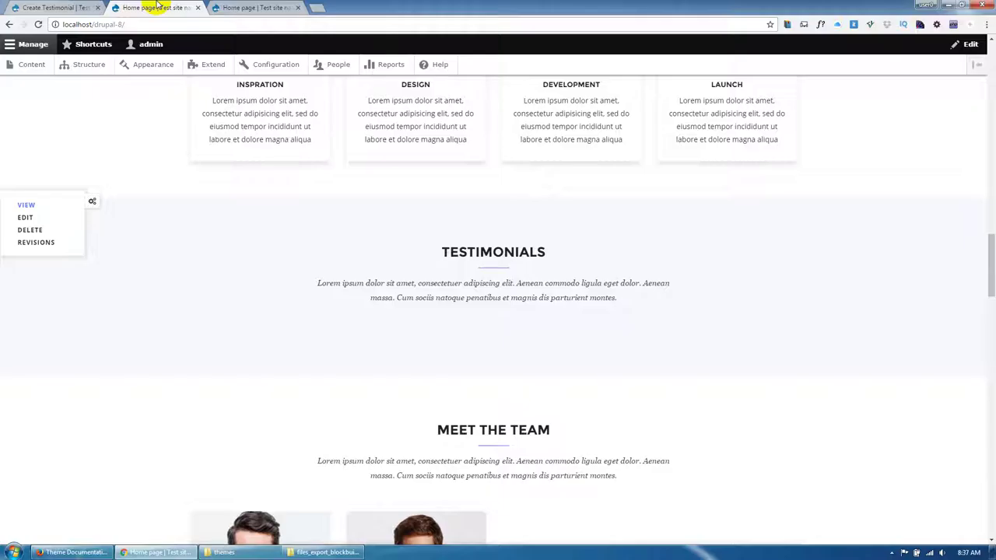
{"action": "left_click_drag", "start_coordinate": [302, 284], "coordinate": [625, 316]}
{"action": "key", "text": "ctrl+c"}
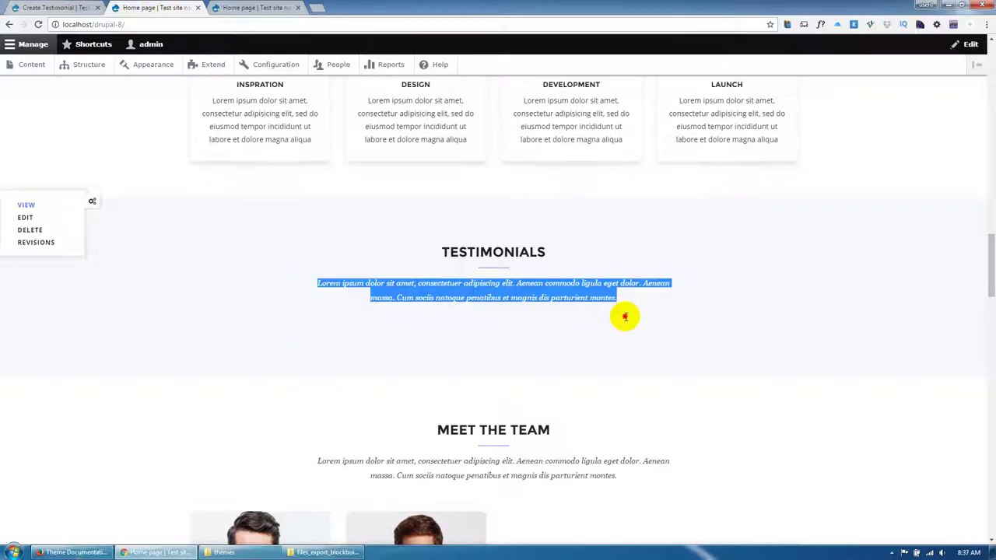
{"action": "left_click", "coordinate": [80, 6]}
{"action": "key", "text": "ctrl+v"}
- Add avatar-1.jpg from the testimonial folder as the testimonial's avatar, and save and publish it
{"action": "scroll", "coordinate": [78, 350], "scroll_direction": "down", "scroll_amount": 1}
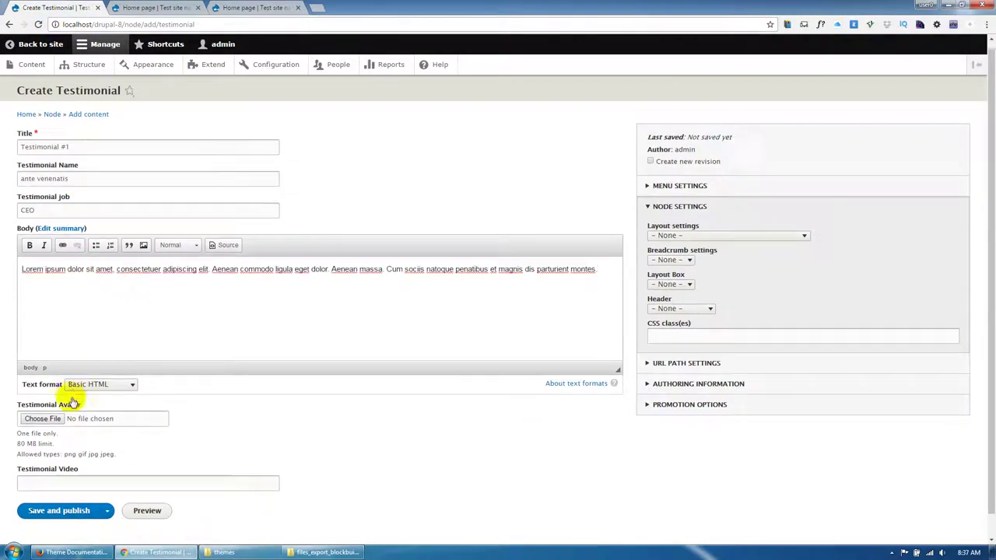
{"action": "left_click", "coordinate": [61, 396]}
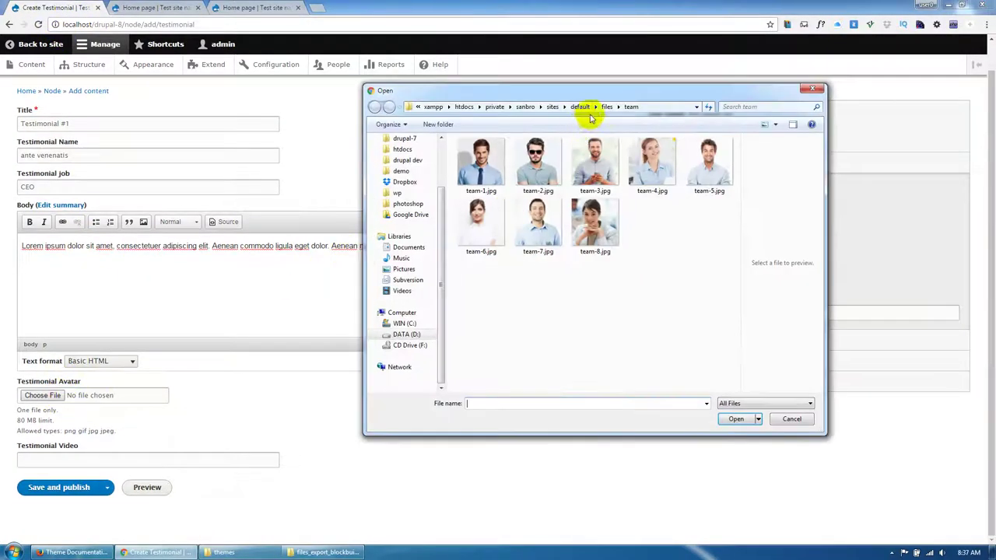
{"action": "left_click", "coordinate": [606, 109]}
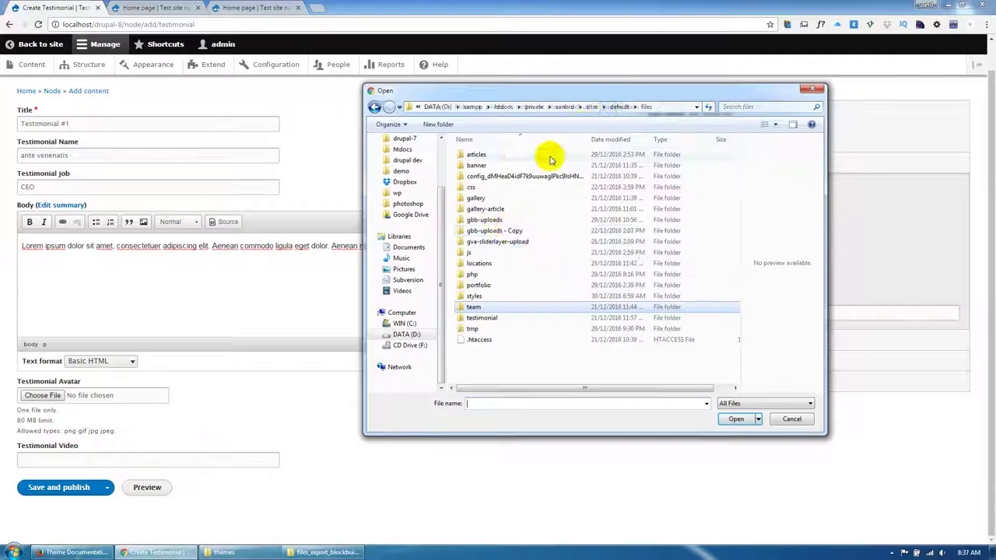
{"action": "double_click", "coordinate": [492, 313]}
{"action": "double_click", "coordinate": [481, 163]}
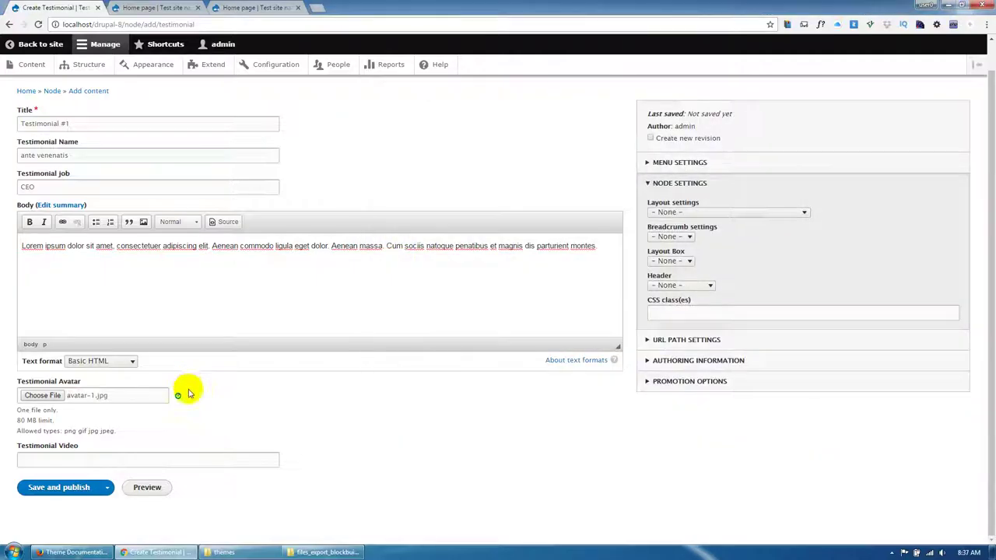
{"action": "scroll", "coordinate": [109, 432], "scroll_direction": "down", "scroll_amount": 1}
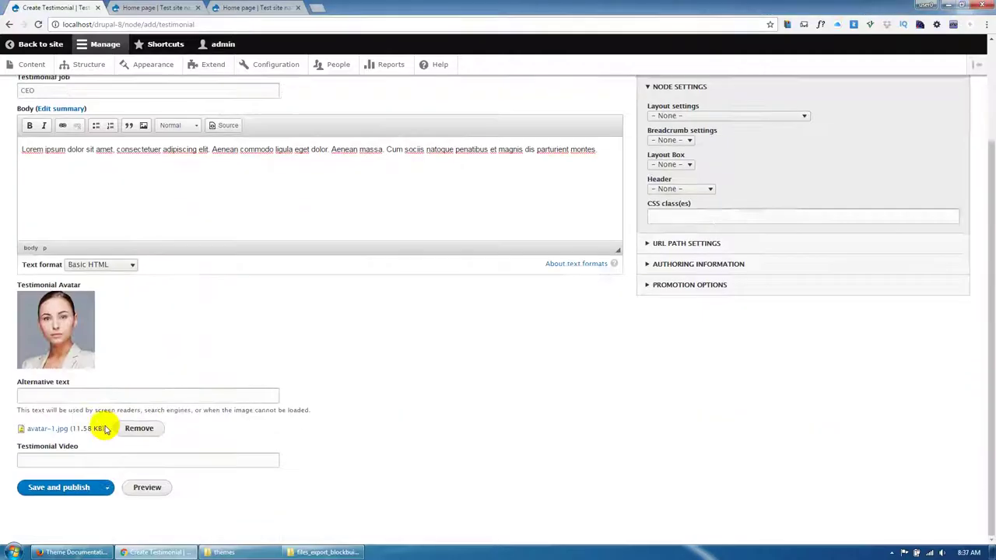
{"action": "left_click", "coordinate": [53, 488]}
{"action": "scroll", "coordinate": [89, 362], "scroll_direction": "up", "scroll_amount": 1}
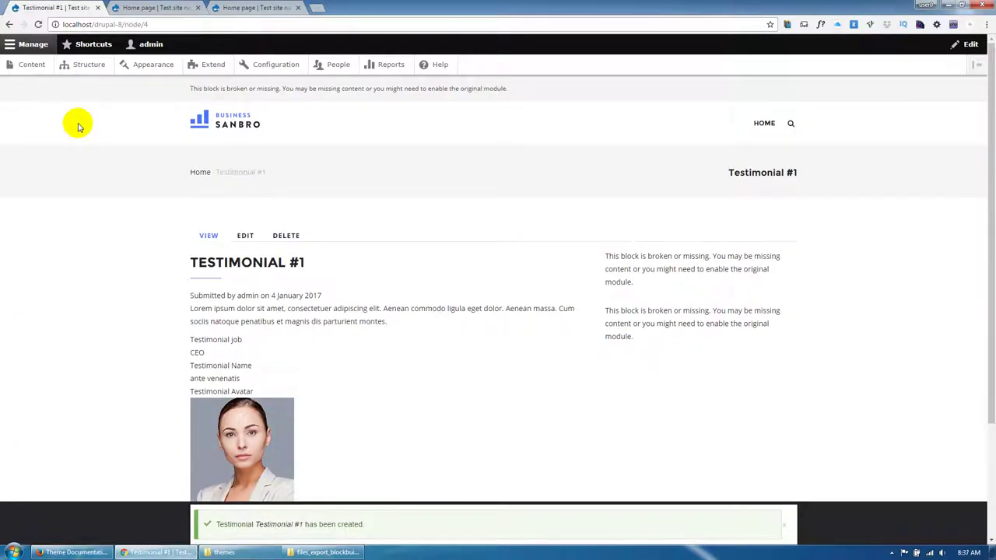
- Open the site's front page and check its Testimonials and Our Portfolio sections
{"action": "left_click", "coordinate": [221, 122]}
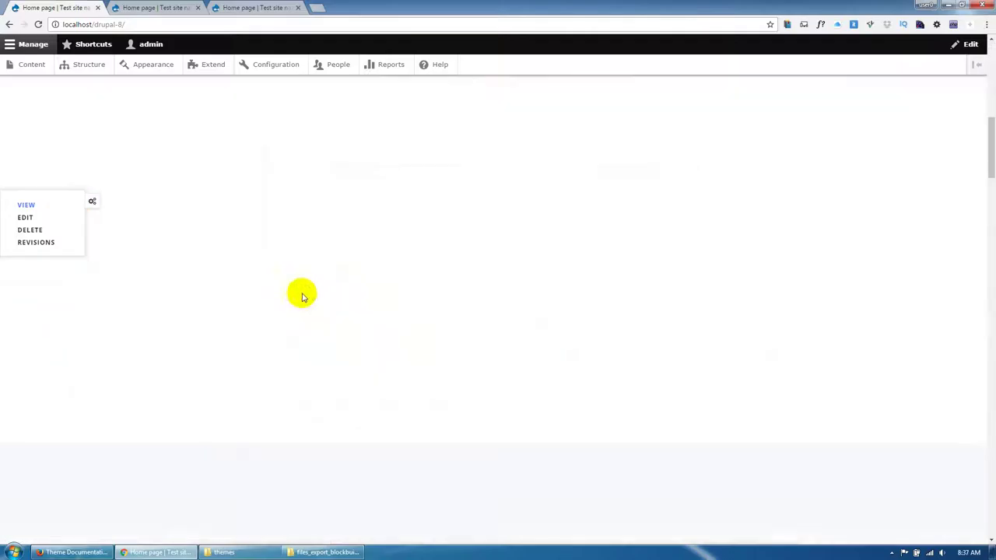
{"action": "scroll", "coordinate": [302, 295], "scroll_direction": "down", "scroll_amount": 10}
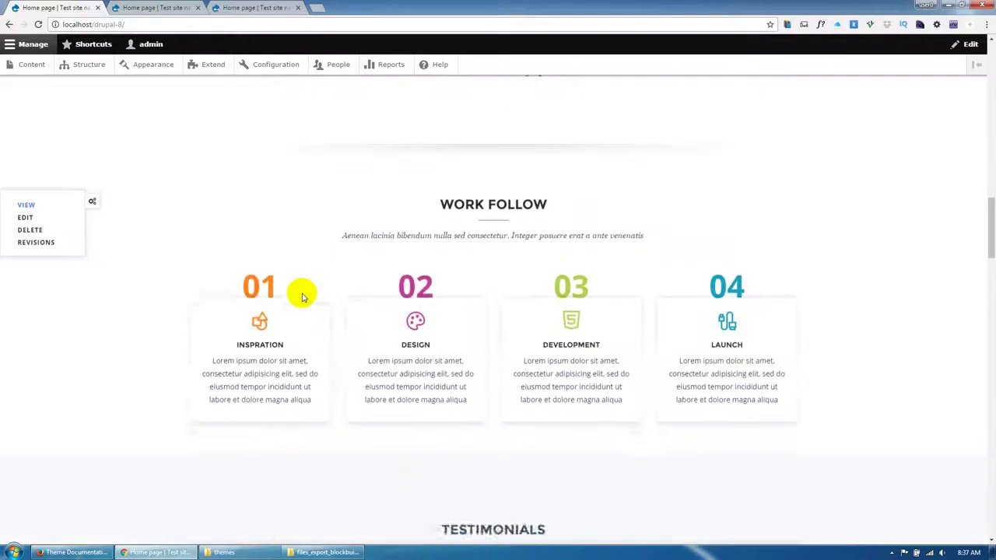
{"action": "scroll", "coordinate": [303, 295], "scroll_direction": "down", "scroll_amount": 7}
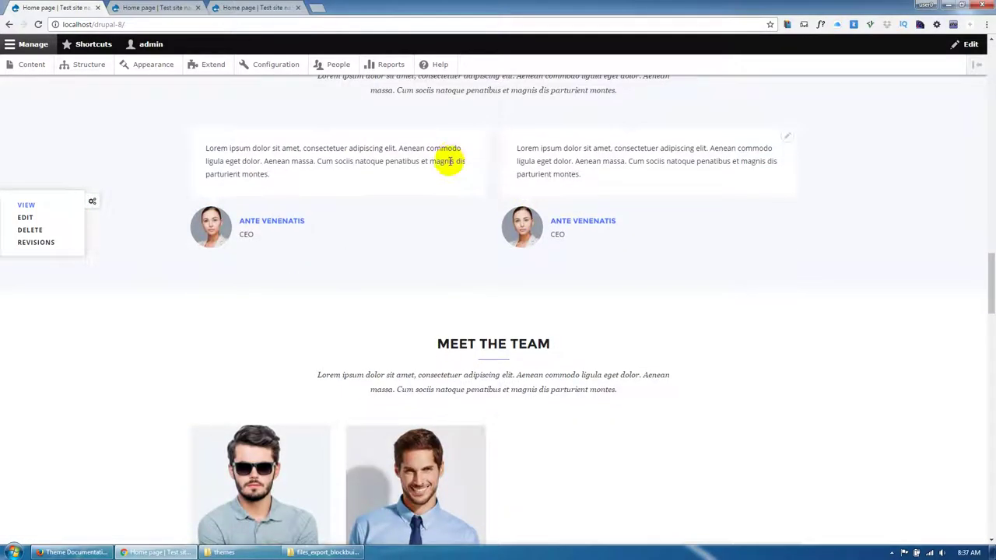
{"action": "scroll", "coordinate": [385, 255], "scroll_direction": "up", "scroll_amount": 3}
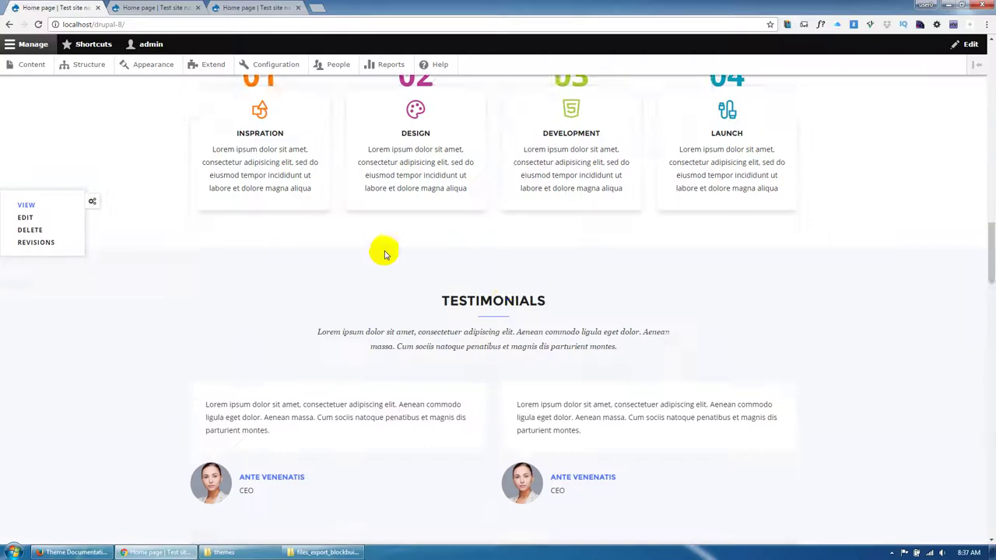
{"action": "scroll", "coordinate": [507, 322], "scroll_direction": "up", "scroll_amount": 5}
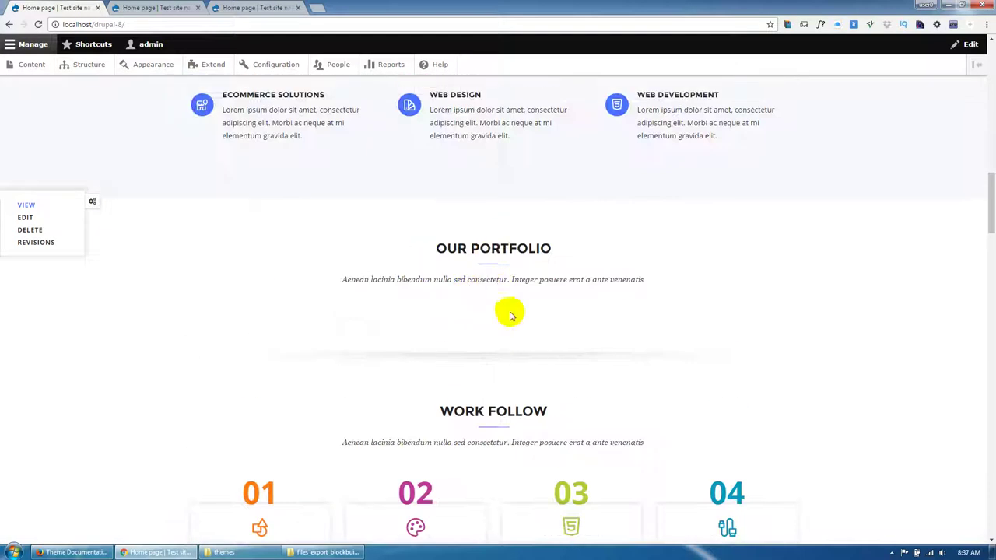
- Start a new Portfolio content item in the second browser tab
{"action": "left_click", "coordinate": [130, 8]}
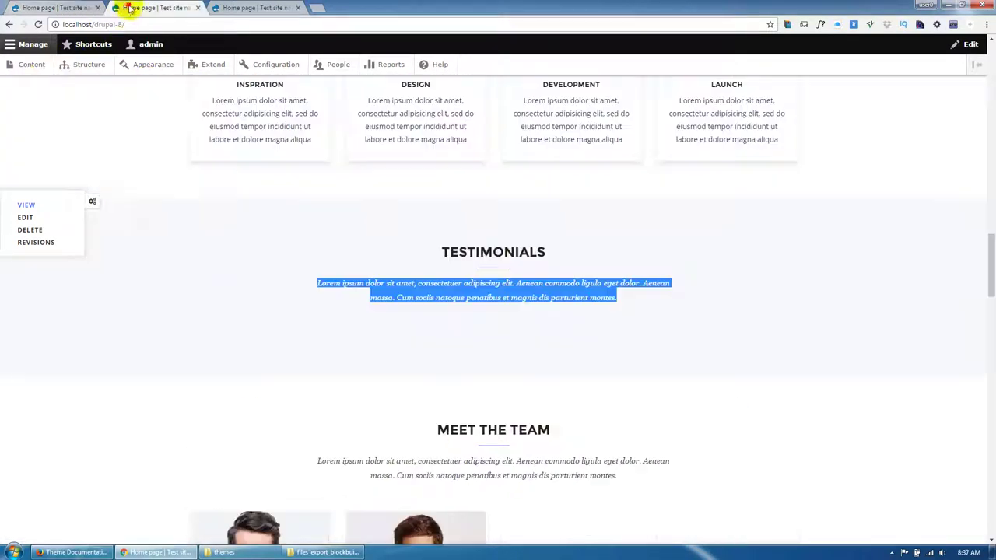
{"action": "left_click", "coordinate": [7, 69]}
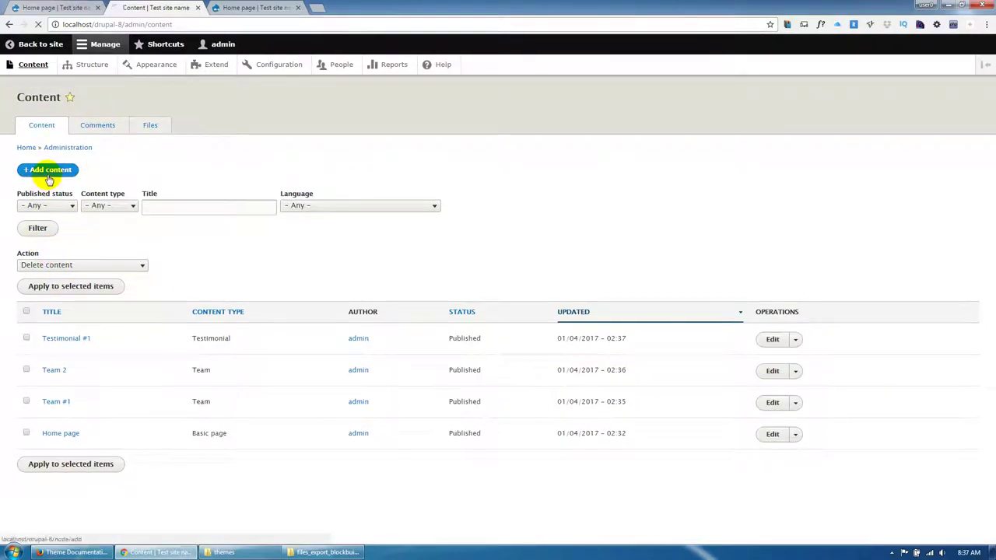
{"action": "left_click", "coordinate": [45, 170]}
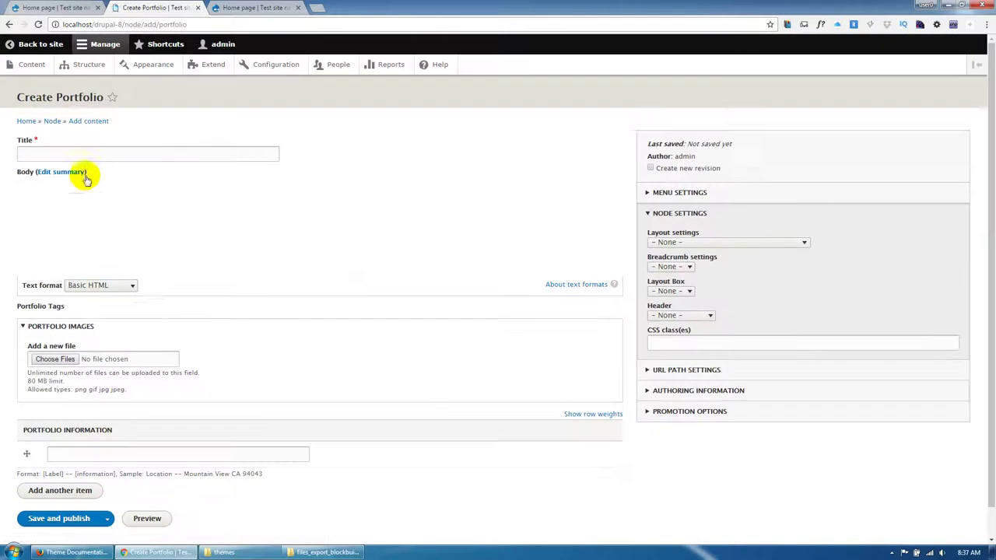
- Paste the copied paragraph as the portfolio title and reduce it to "orem ipsum dolor"
{"action": "left_click", "coordinate": [89, 157]}
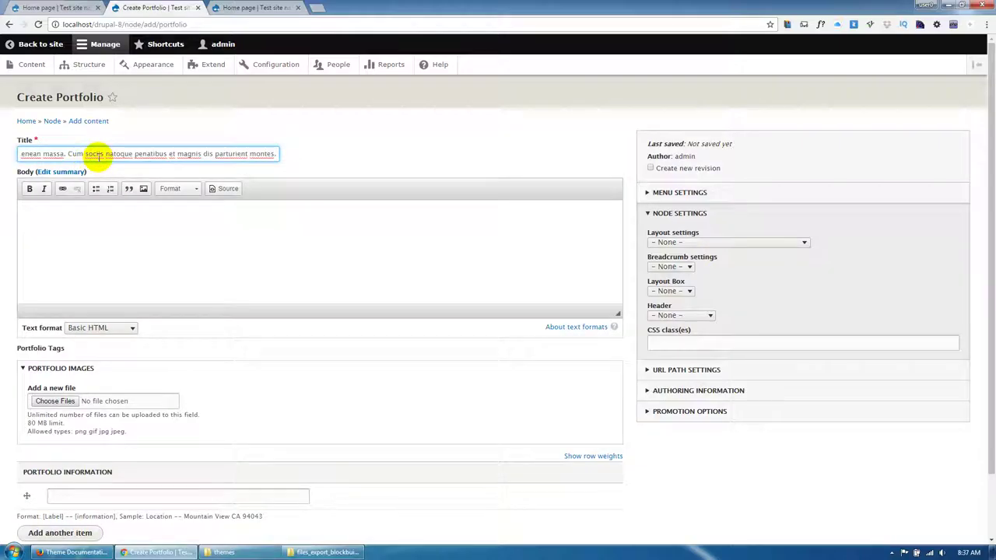
{"action": "left_click_drag", "start_coordinate": [65, 153], "coordinate": [20, 155]}
{"action": "left_click", "coordinate": [51, 154]}
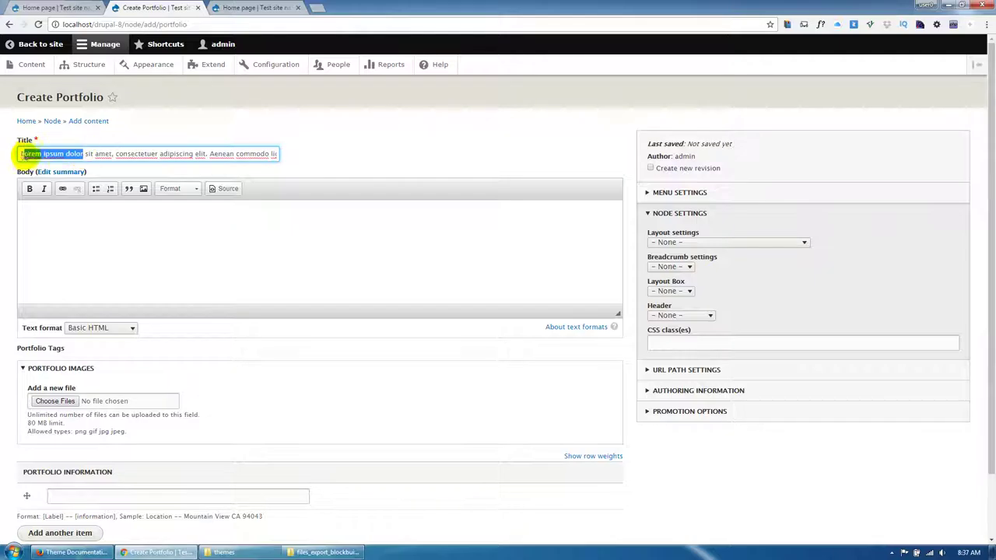
{"action": "key", "text": "ctrl+c"}
{"action": "key", "text": "ctrl+a"}
{"action": "key", "text": "ctrl+v"}
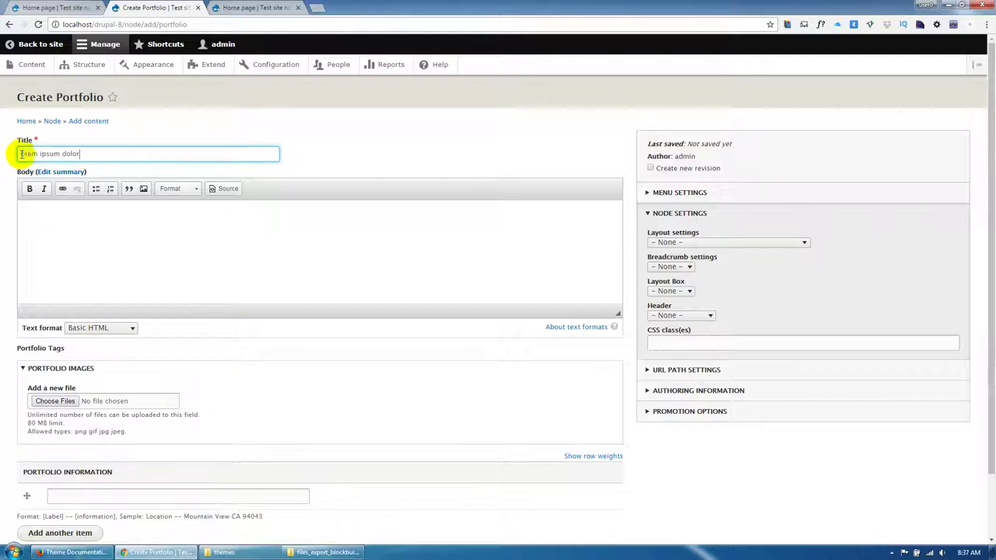
- Copy the intro paragraph of the front page's Meet the Team section into the portfolio item's body
{"action": "left_click", "coordinate": [101, 260]}
{"action": "left_click", "coordinate": [260, 8]}
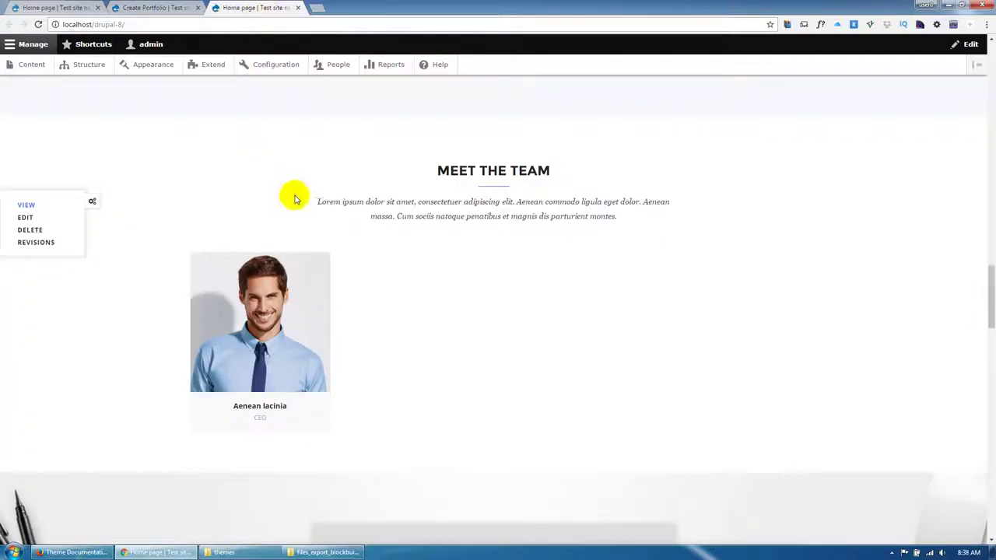
{"action": "left_click_drag", "start_coordinate": [296, 200], "coordinate": [650, 236]}
{"action": "key", "text": "ctrl+c"}
{"action": "left_click", "coordinate": [157, 7]}
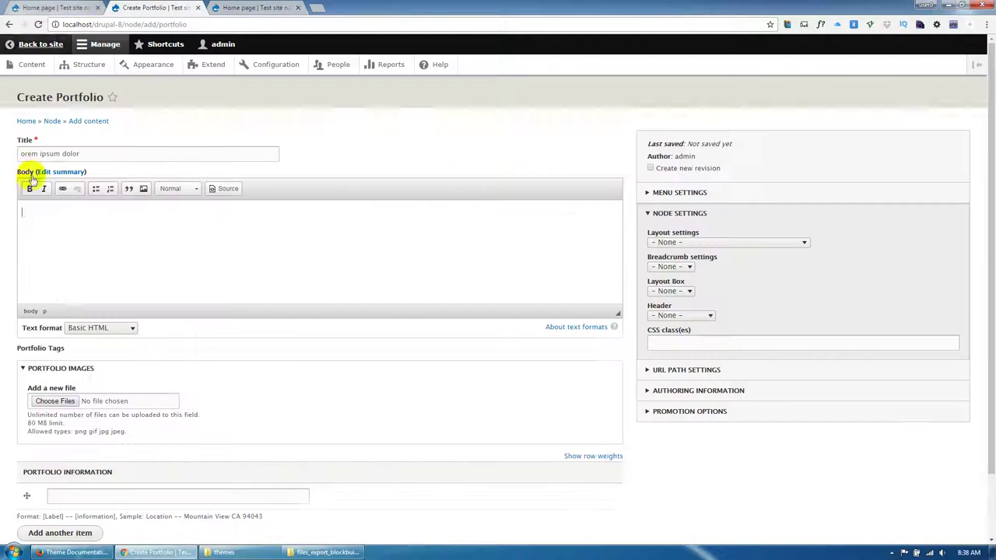
{"action": "key", "text": "ctrl+v"}
- Upload portfolio-1.jpg and portfolio-2.jpg from the portfolio folder as the item's portfolio images
{"action": "scroll", "coordinate": [49, 406], "scroll_direction": "down", "scroll_amount": 2}
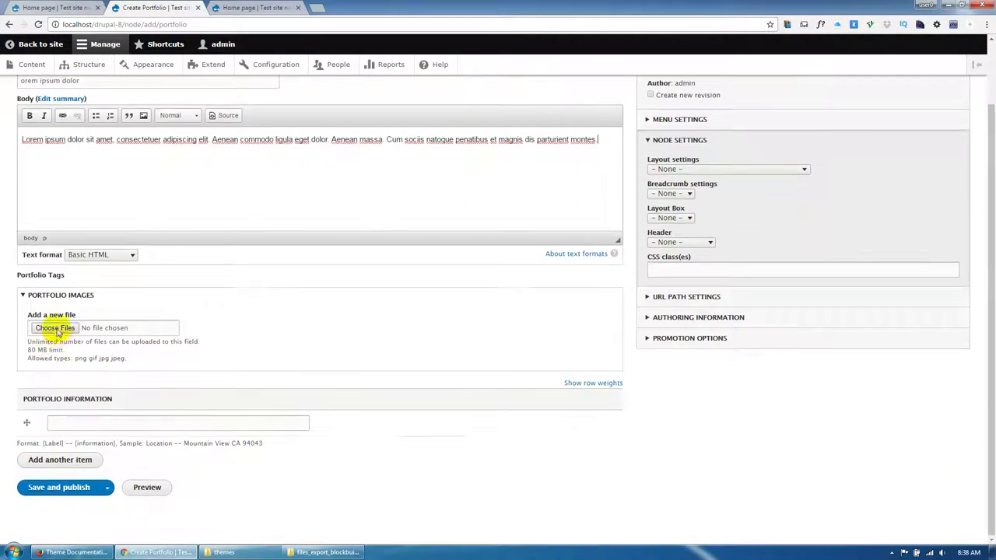
{"action": "left_click", "coordinate": [56, 329]}
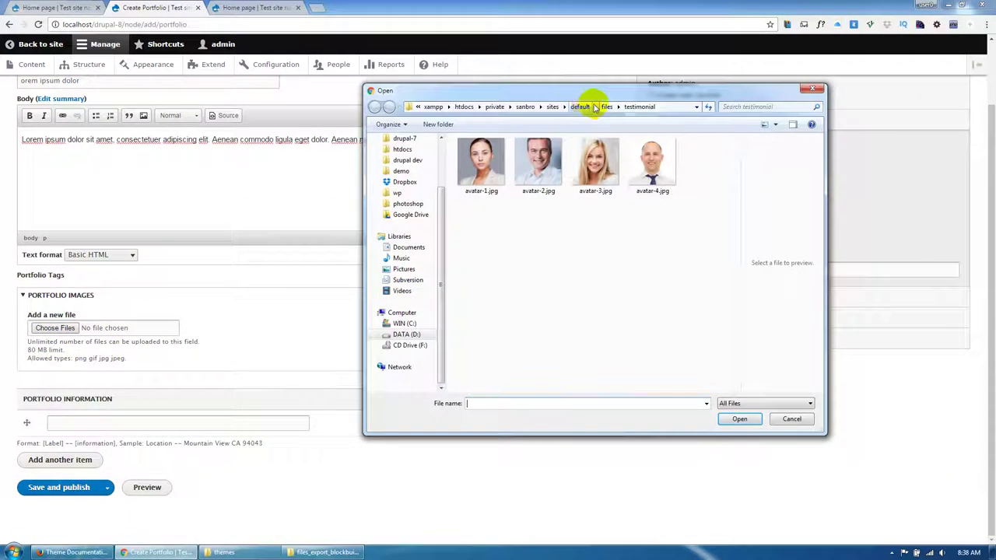
{"action": "left_click", "coordinate": [594, 107]}
{"action": "double_click", "coordinate": [485, 283]}
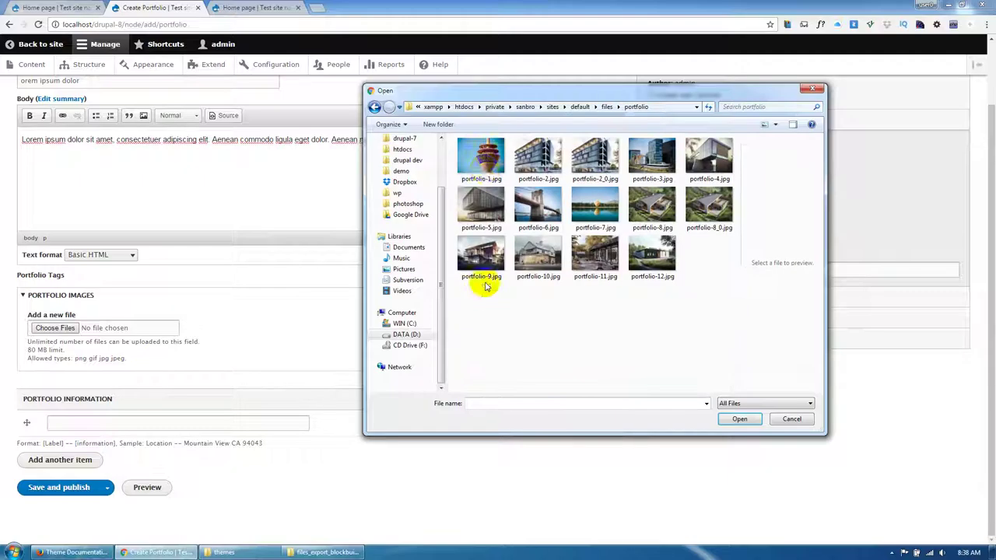
{"action": "left_click", "coordinate": [482, 160]}
{"action": "left_click", "coordinate": [537, 160], "text": "ctrl"}
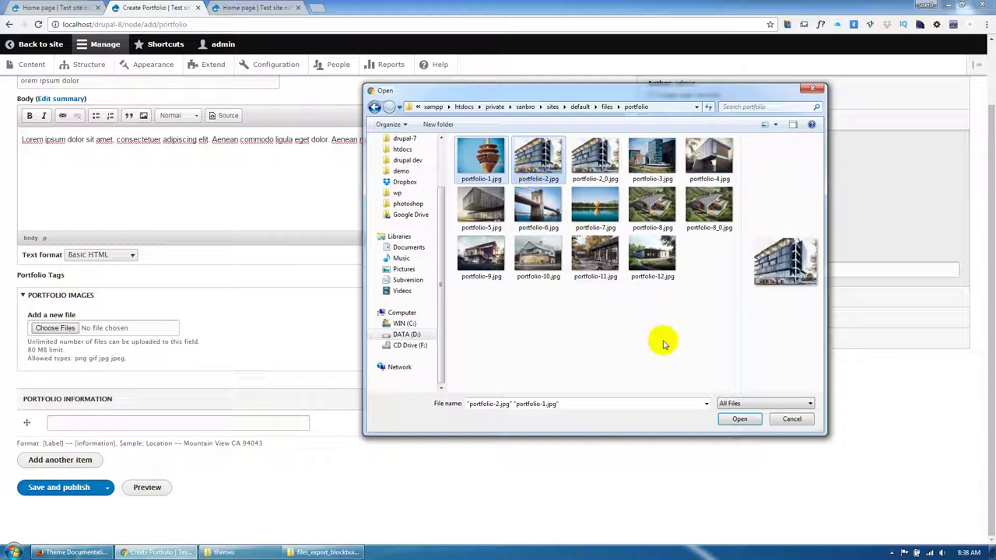
{"action": "left_click", "coordinate": [737, 419]}
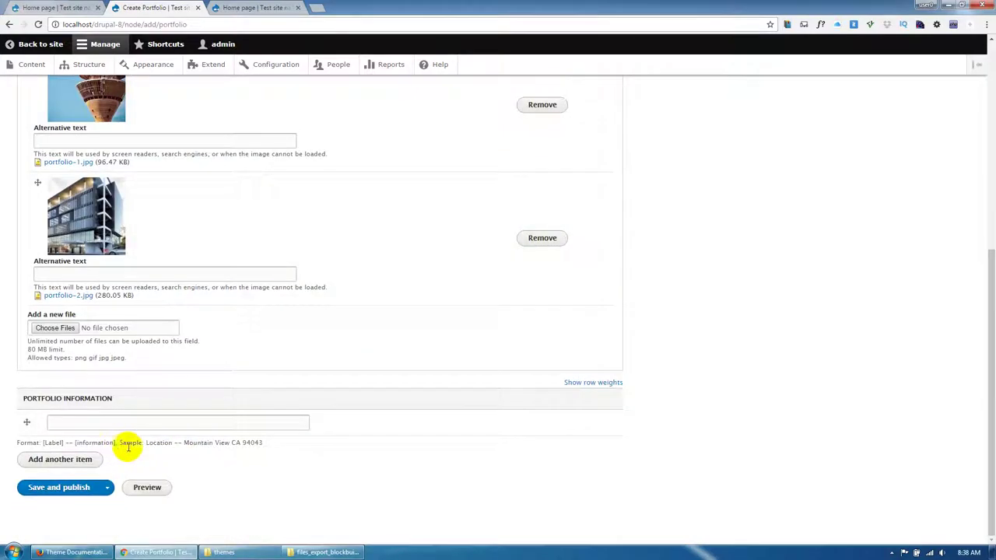
- Copy the sample Location text from the format hint into the first Portfolio Information entry
{"action": "left_click_drag", "start_coordinate": [146, 445], "coordinate": [235, 443]}
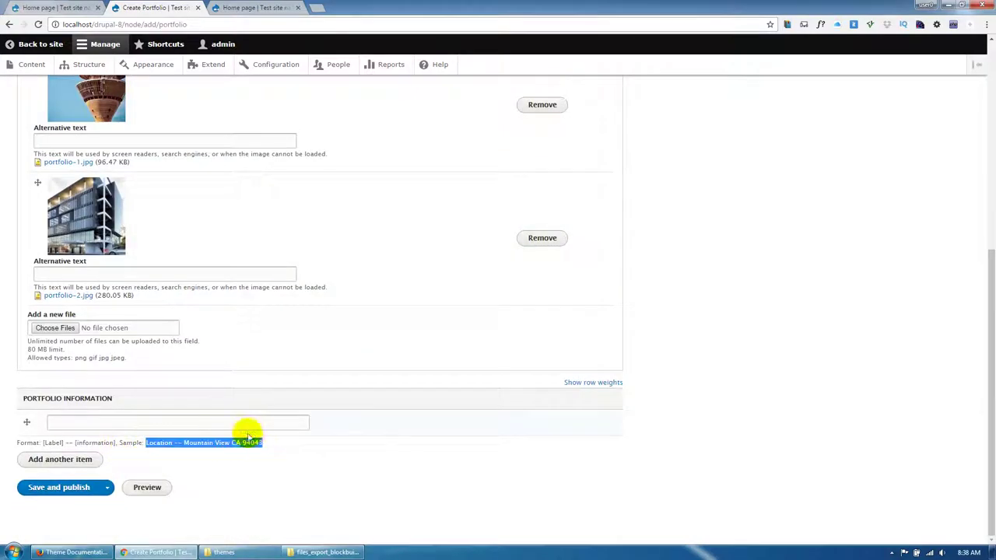
{"action": "key", "text": "ctrl+c"}
{"action": "left_click", "coordinate": [241, 422]}
{"action": "key", "text": "ctrl+v"}
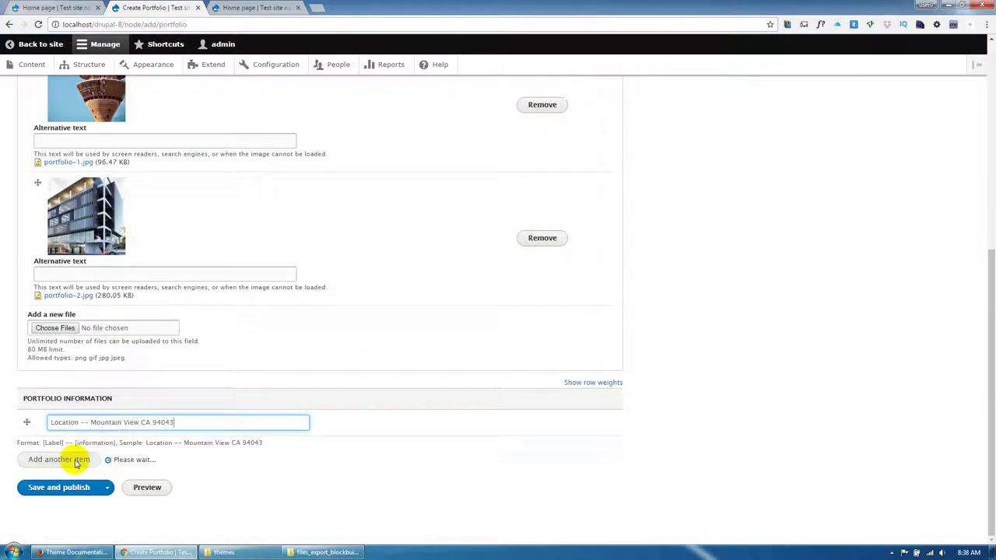
- Add two more Portfolio Information entries and fill both with the same sample Location text
{"action": "left_click", "coordinate": [73, 450]}
{"action": "key", "text": "ctrl+v"}
{"action": "scroll", "coordinate": [62, 459], "scroll_direction": "down", "scroll_amount": 1}
{"action": "left_click", "coordinate": [58, 459]}
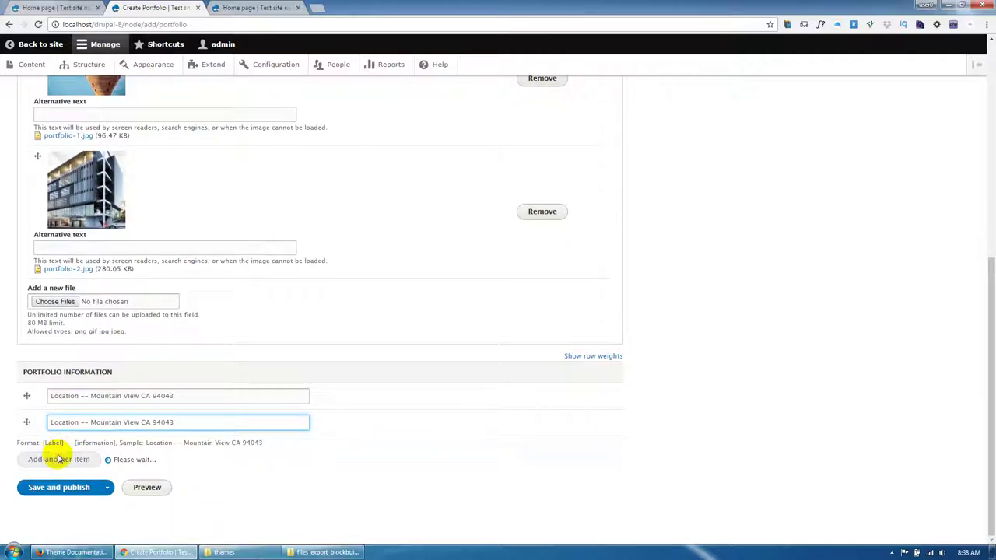
{"action": "left_click", "coordinate": [65, 454]}
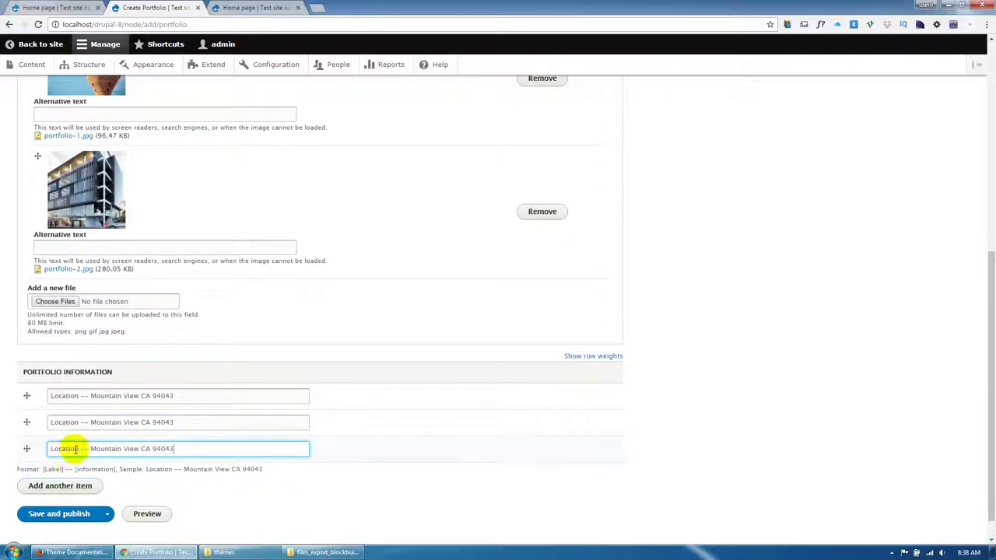
{"action": "scroll", "coordinate": [70, 474], "scroll_direction": "up", "scroll_amount": 2}
{"action": "scroll", "coordinate": [73, 472], "scroll_direction": "down", "scroll_amount": 2}
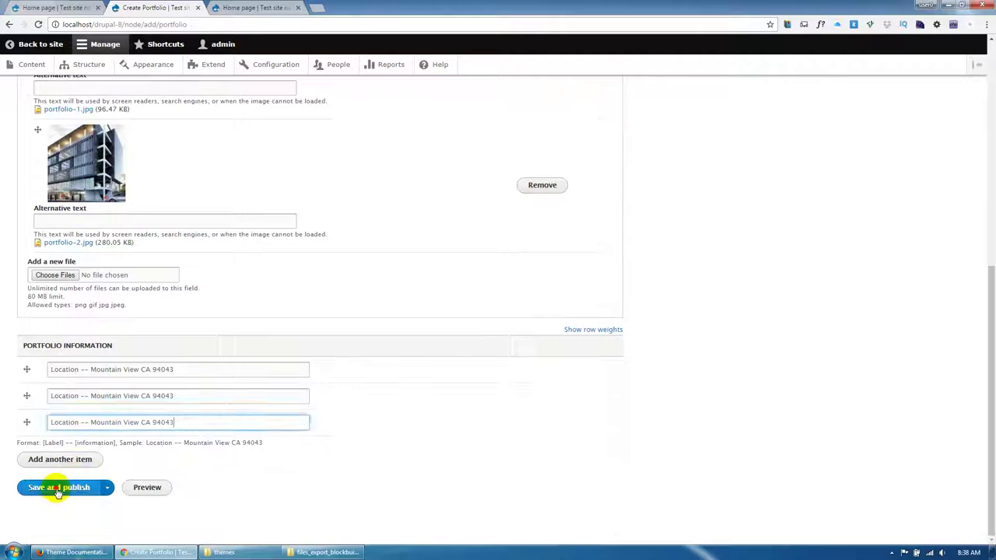
- Save and publish the portfolio item and look over its published page
{"action": "left_click", "coordinate": [57, 488]}
{"action": "scroll", "coordinate": [56, 489], "scroll_direction": "up", "scroll_amount": 8}
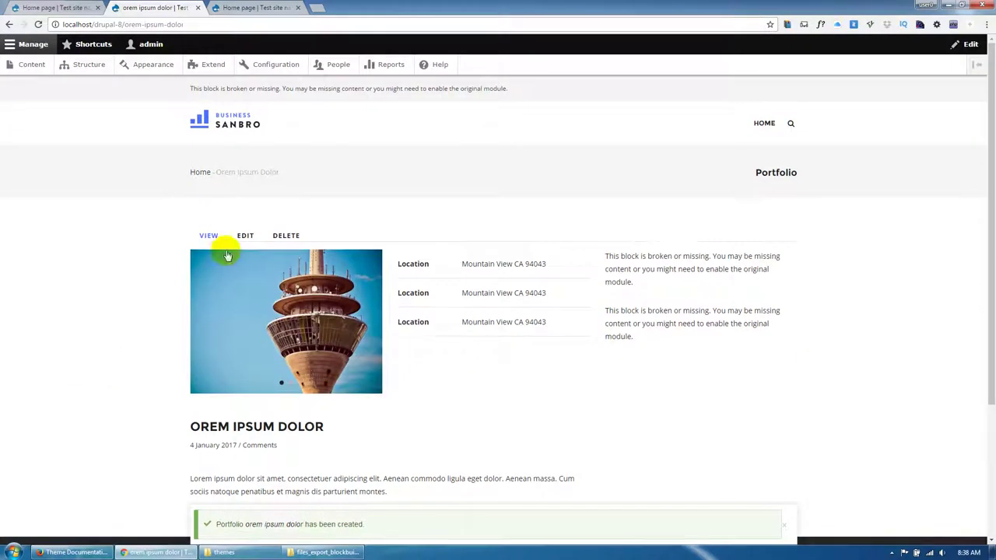
{"action": "scroll", "coordinate": [256, 445], "scroll_direction": "down", "scroll_amount": 3}
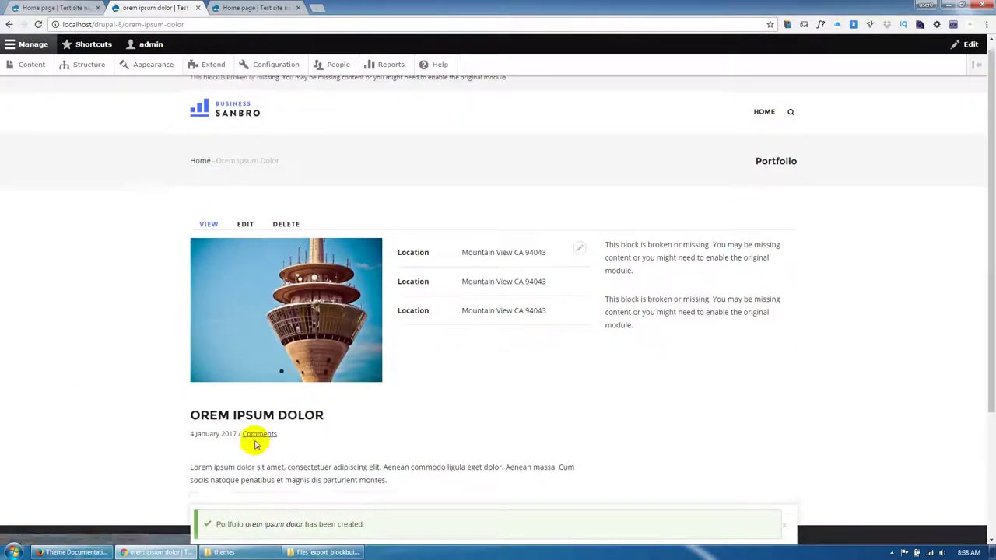
{"action": "scroll", "coordinate": [252, 374], "scroll_direction": "up", "scroll_amount": 3}
- Open the site's front page and examine the Our Portfolio section and the sections below it
{"action": "left_click", "coordinate": [232, 124]}
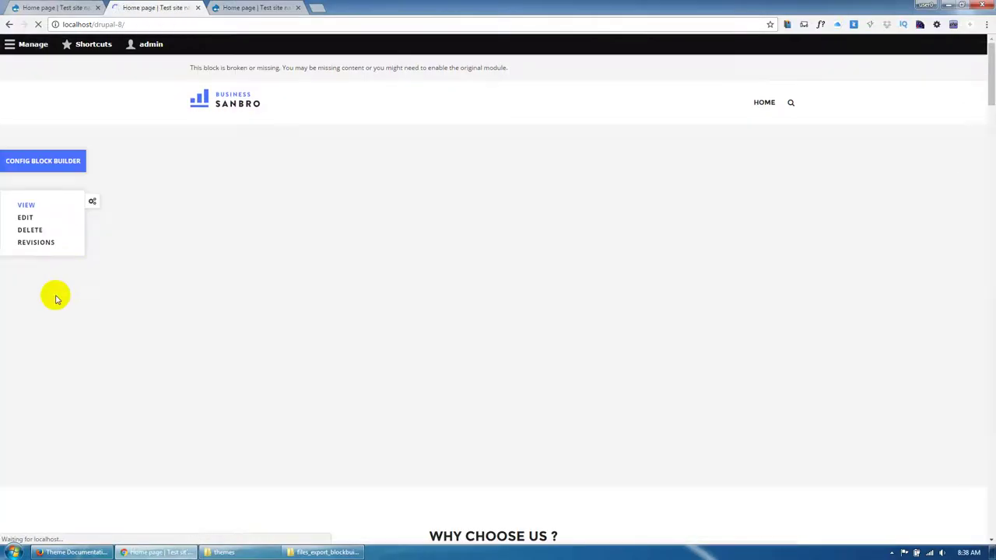
{"action": "scroll", "coordinate": [517, 315], "scroll_direction": "down", "scroll_amount": 5}
{"action": "scroll", "coordinate": [518, 318], "scroll_direction": "down", "scroll_amount": 10}
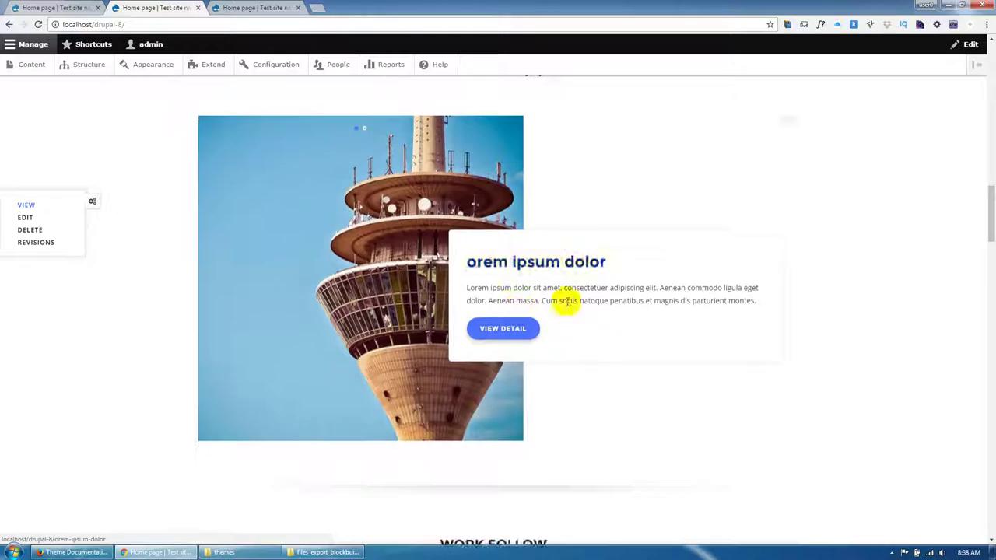
{"action": "scroll", "coordinate": [537, 282], "scroll_direction": "up", "scroll_amount": 2}
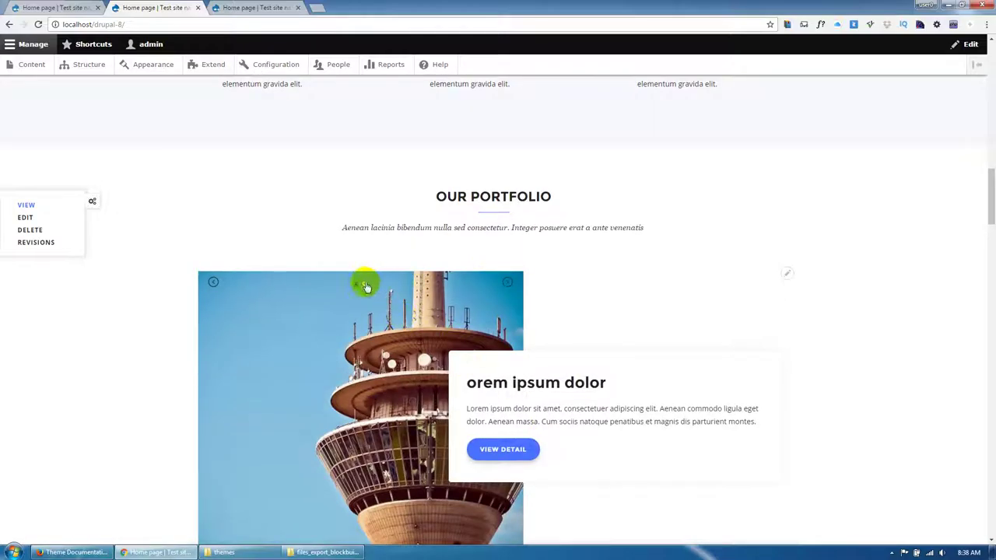
{"action": "scroll", "coordinate": [443, 295], "scroll_direction": "down", "scroll_amount": 2}
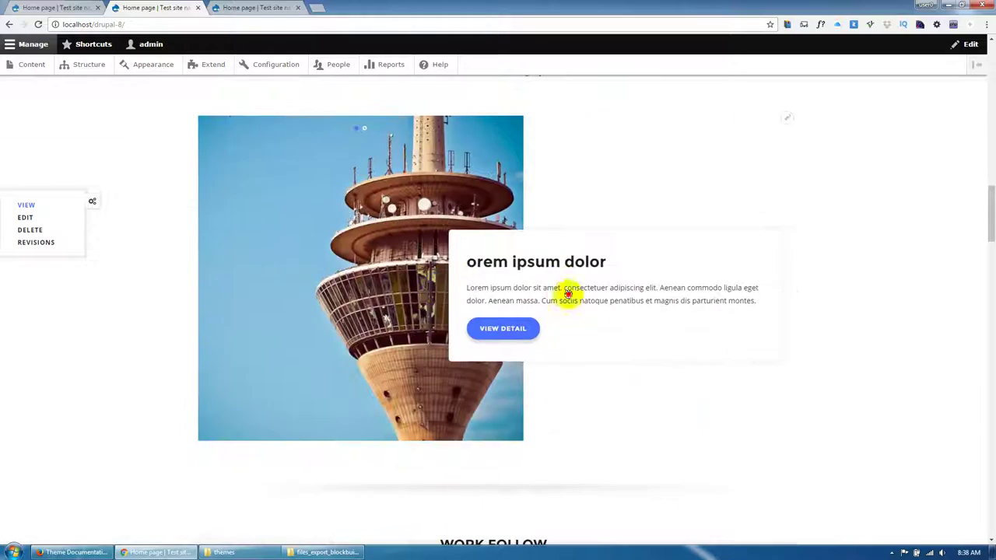
{"action": "scroll", "coordinate": [47, 360], "scroll_direction": "down", "scroll_amount": 5}
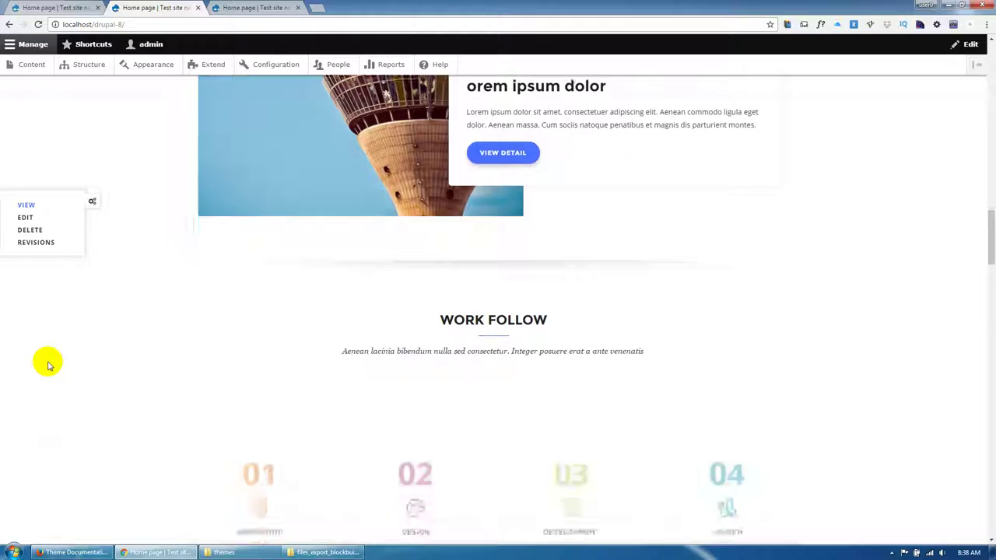
{"action": "scroll", "coordinate": [47, 361], "scroll_direction": "down", "scroll_amount": 15}
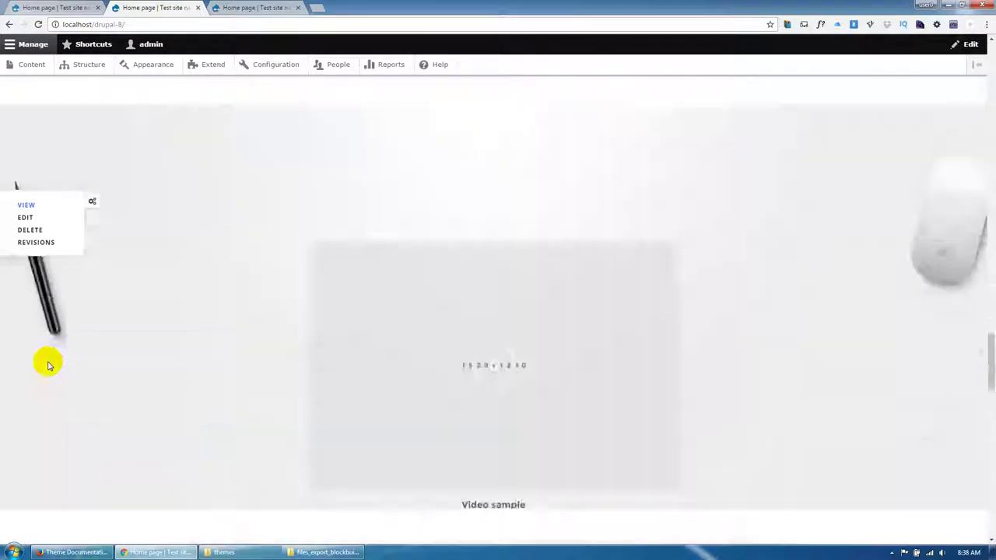